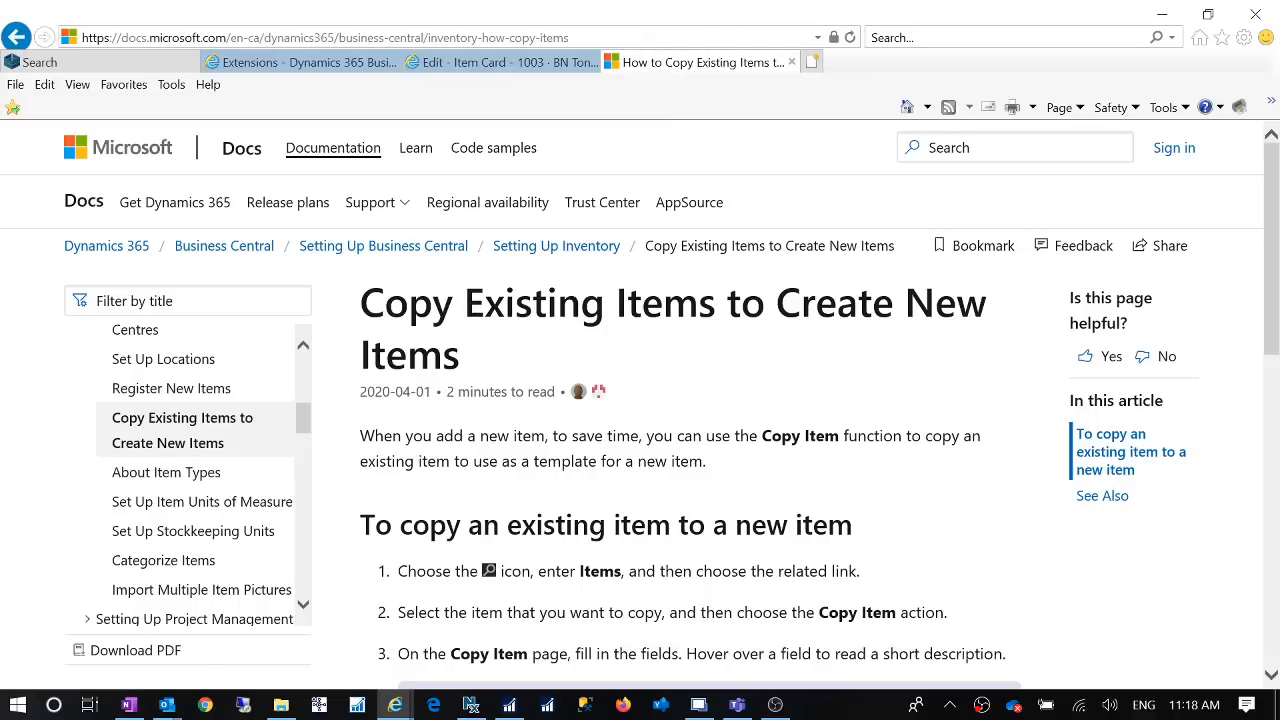
# Step: Read the documentation article on copying existing items to new items, then return to the BN Toner EX item card
pyautogui.scroll(-1, 690, 420)
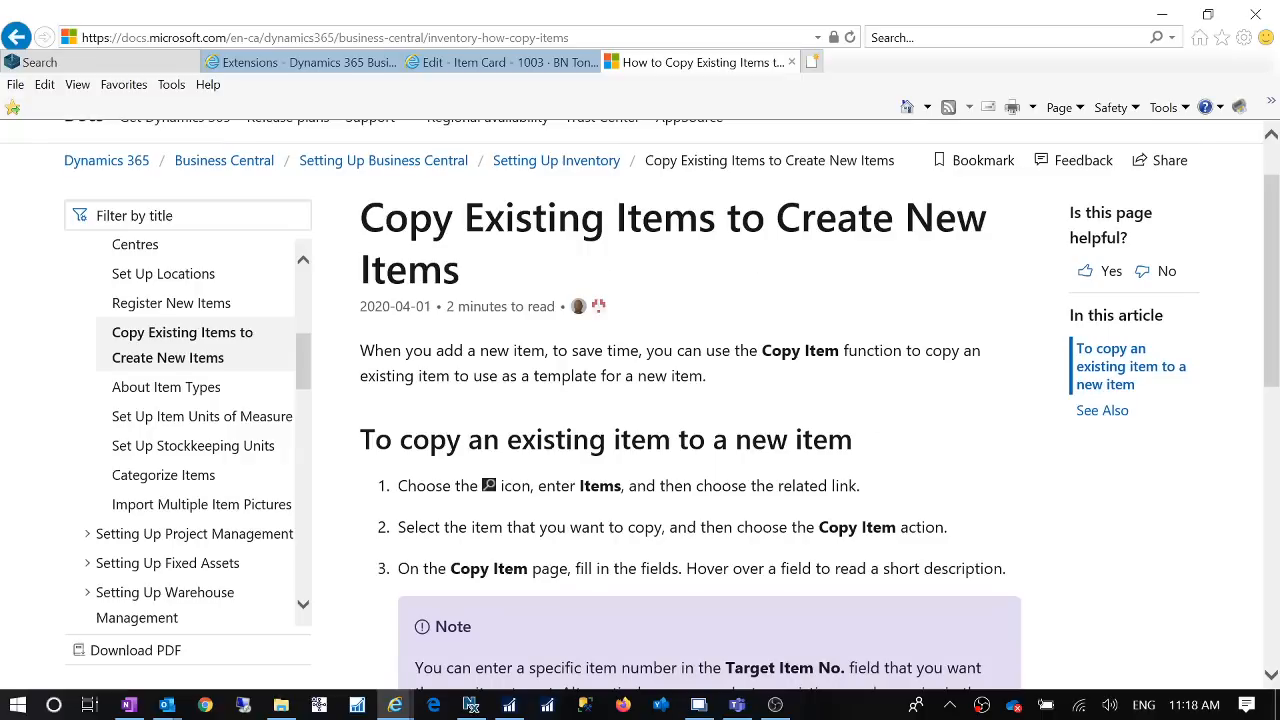
pyautogui.scroll(-2, 800, 450)
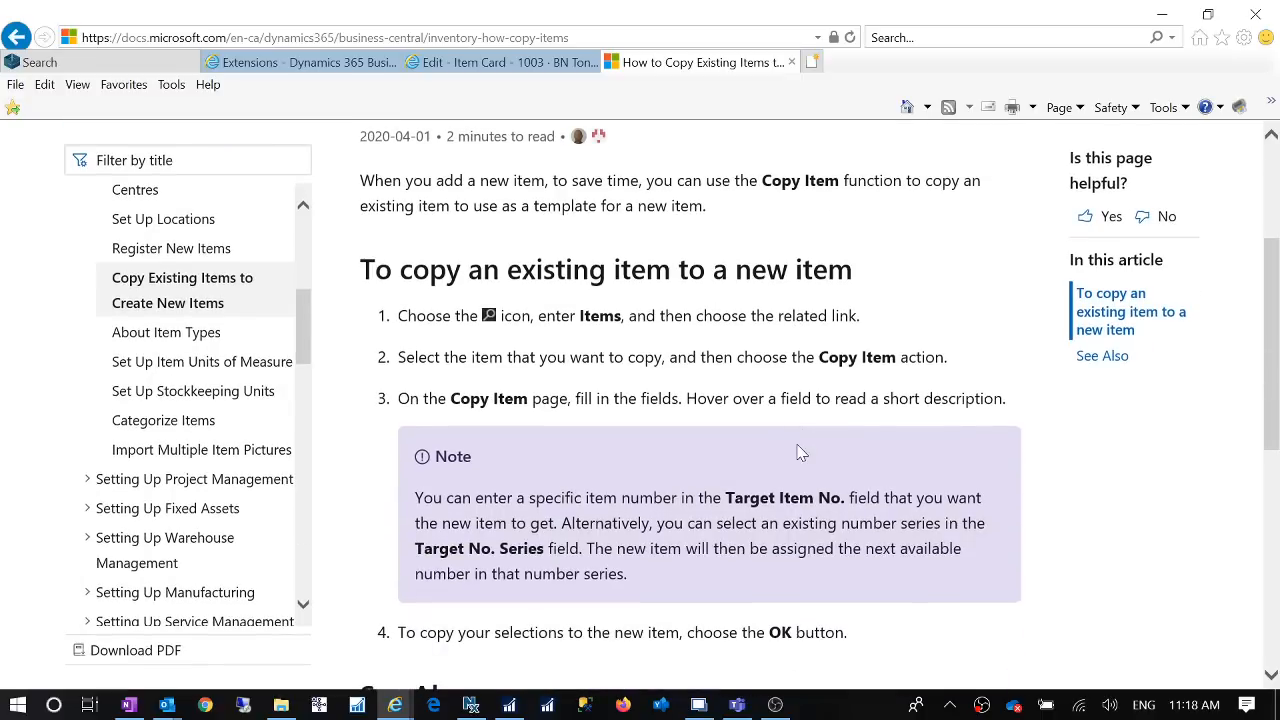
pyautogui.scroll(3, 800, 450)
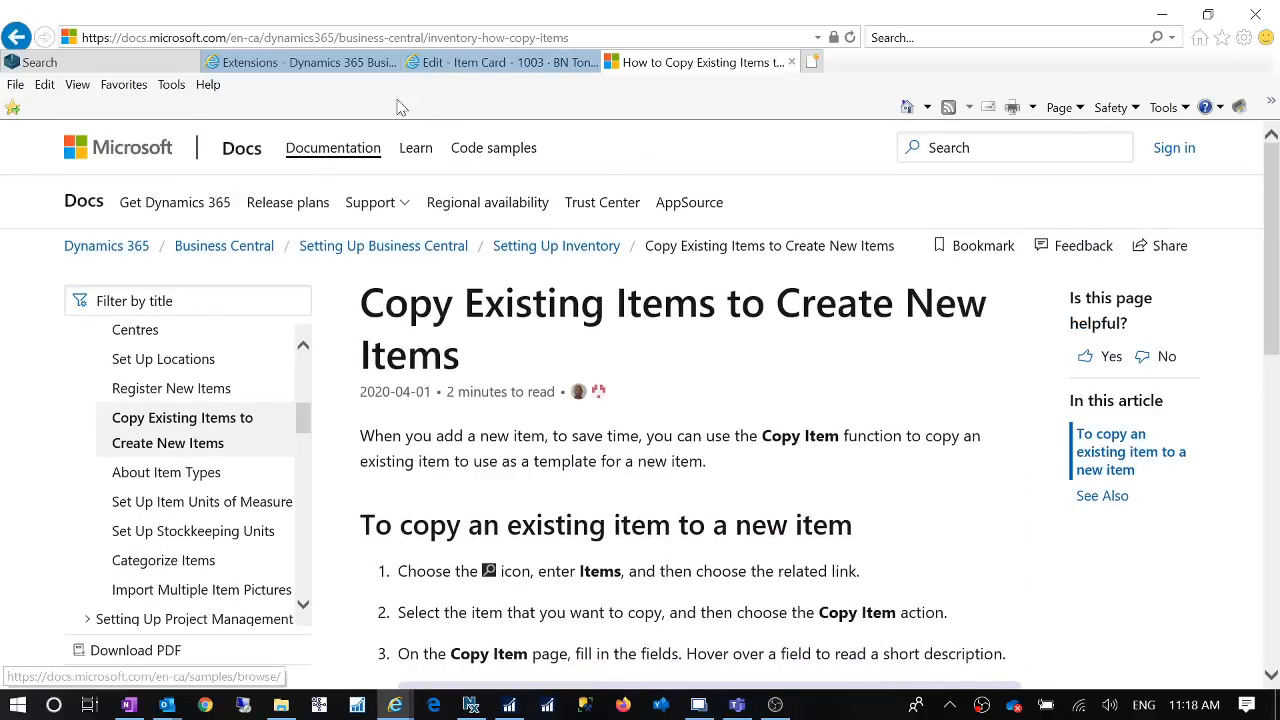
pyautogui.click(493, 63)
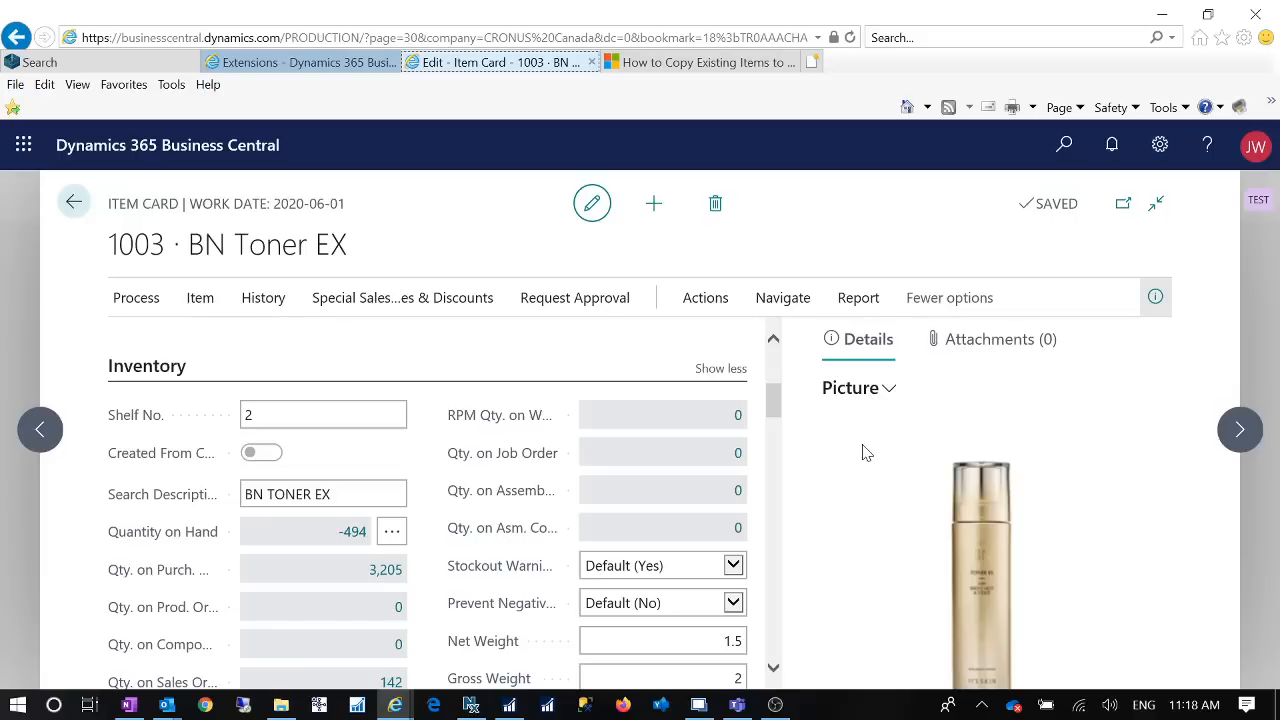
pyautogui.click(708, 66)
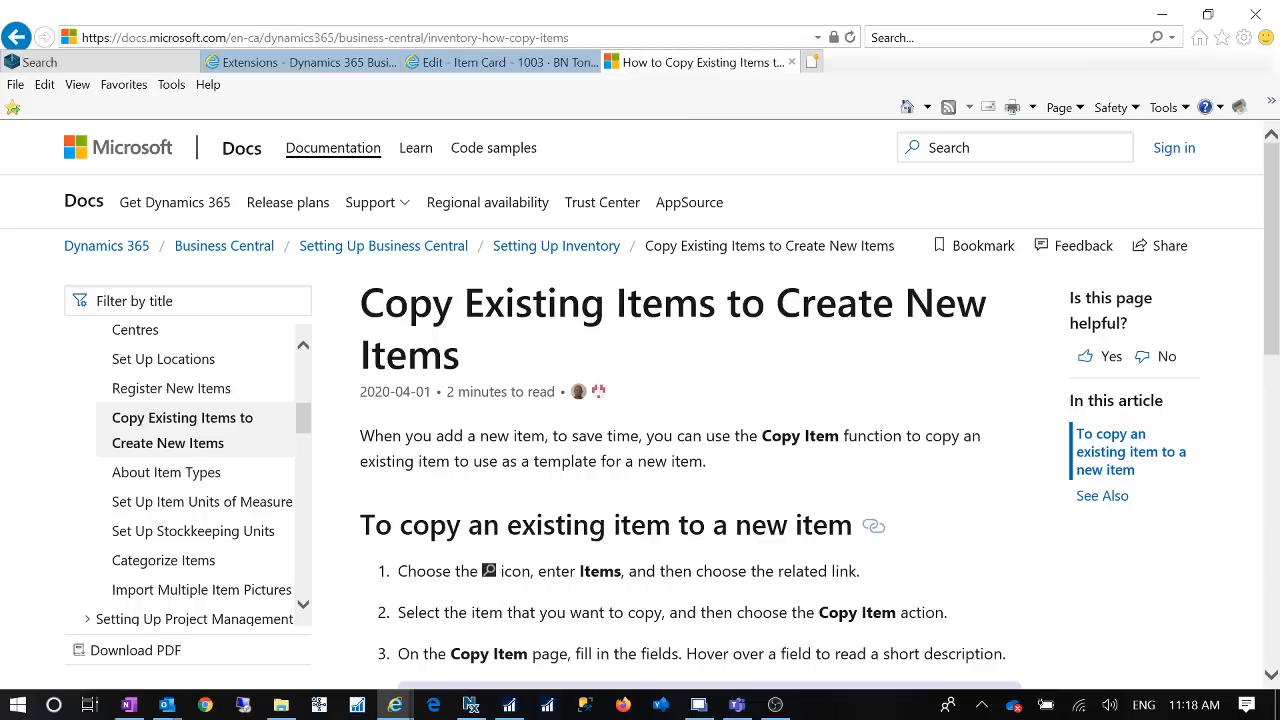
pyautogui.click(512, 78)
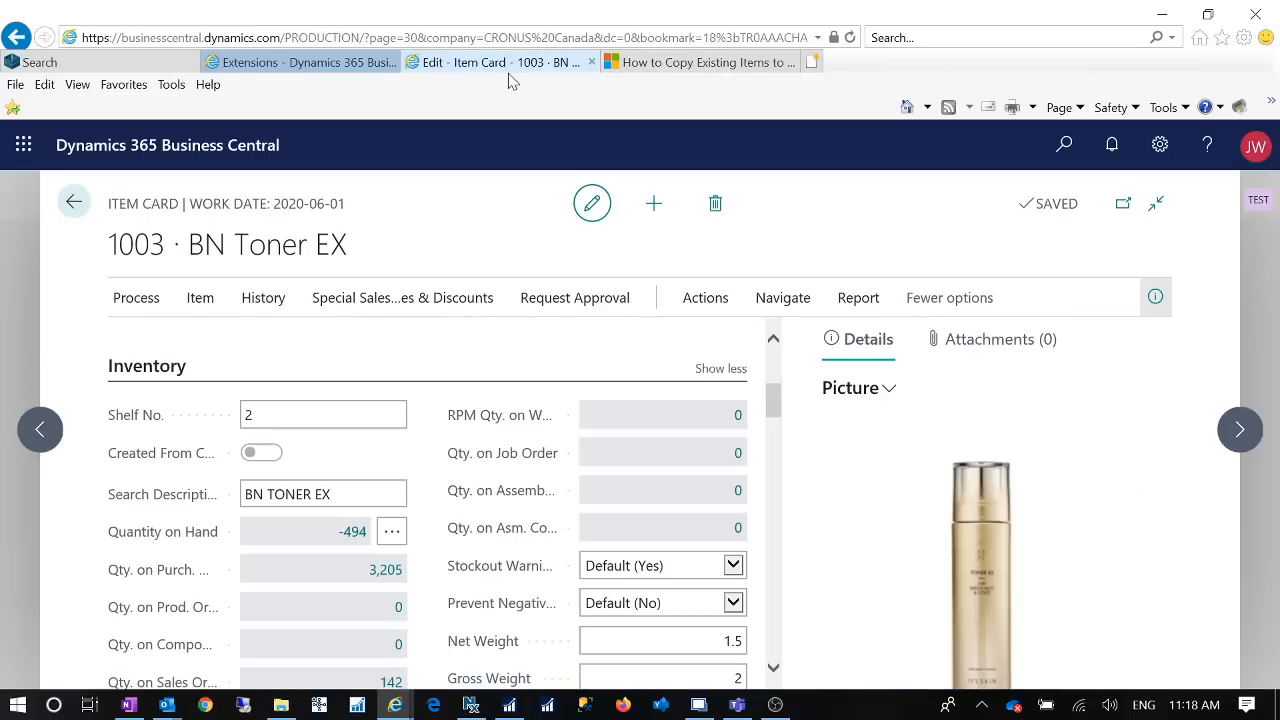
# Step: Search Business Central for "copy item" and open the Copy Item app listing offered from Microsoft AppSource
pyautogui.click(1063, 146)
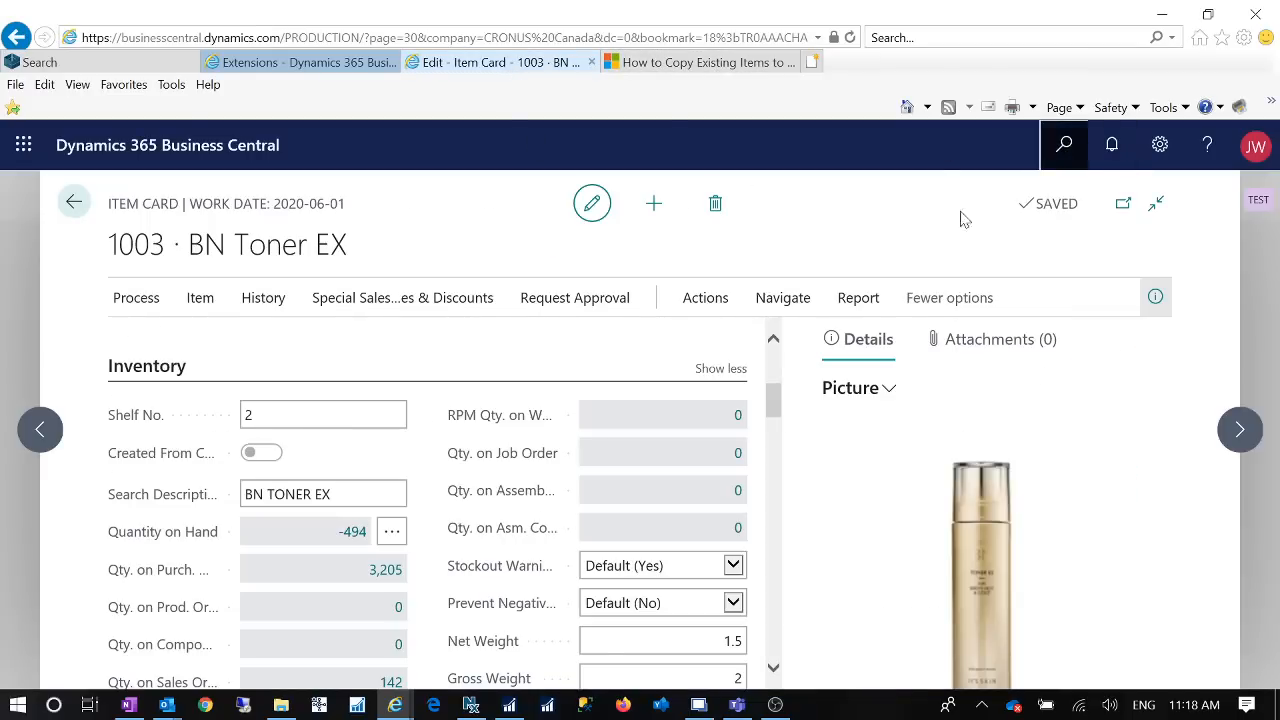
pyautogui.write('cop')
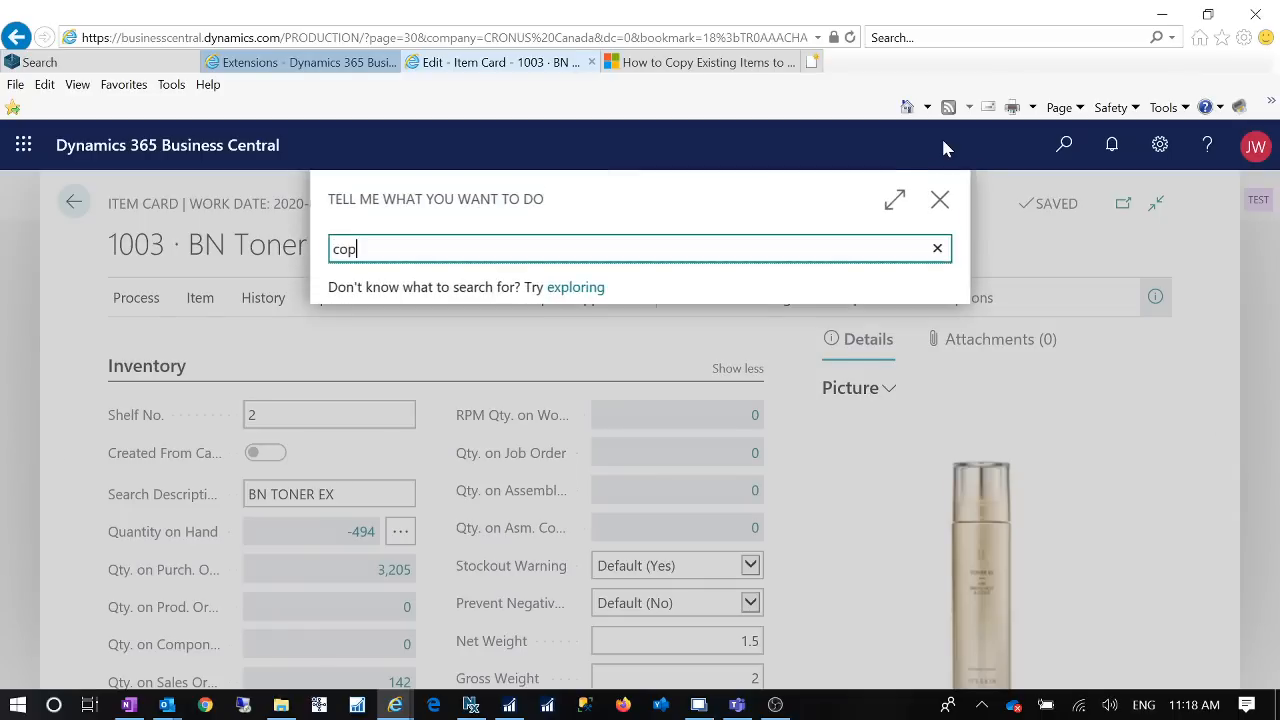
pyautogui.write('y item')
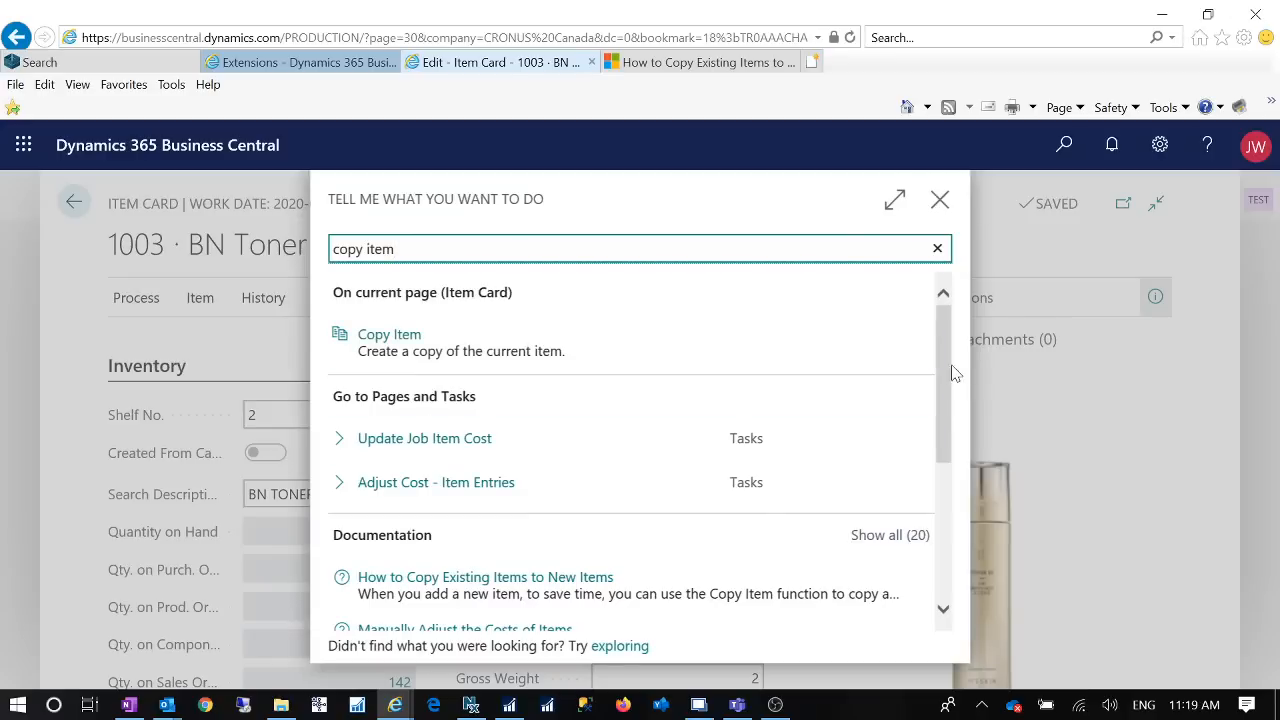
pyautogui.moveTo(948, 373); pyautogui.dragTo(945, 540)
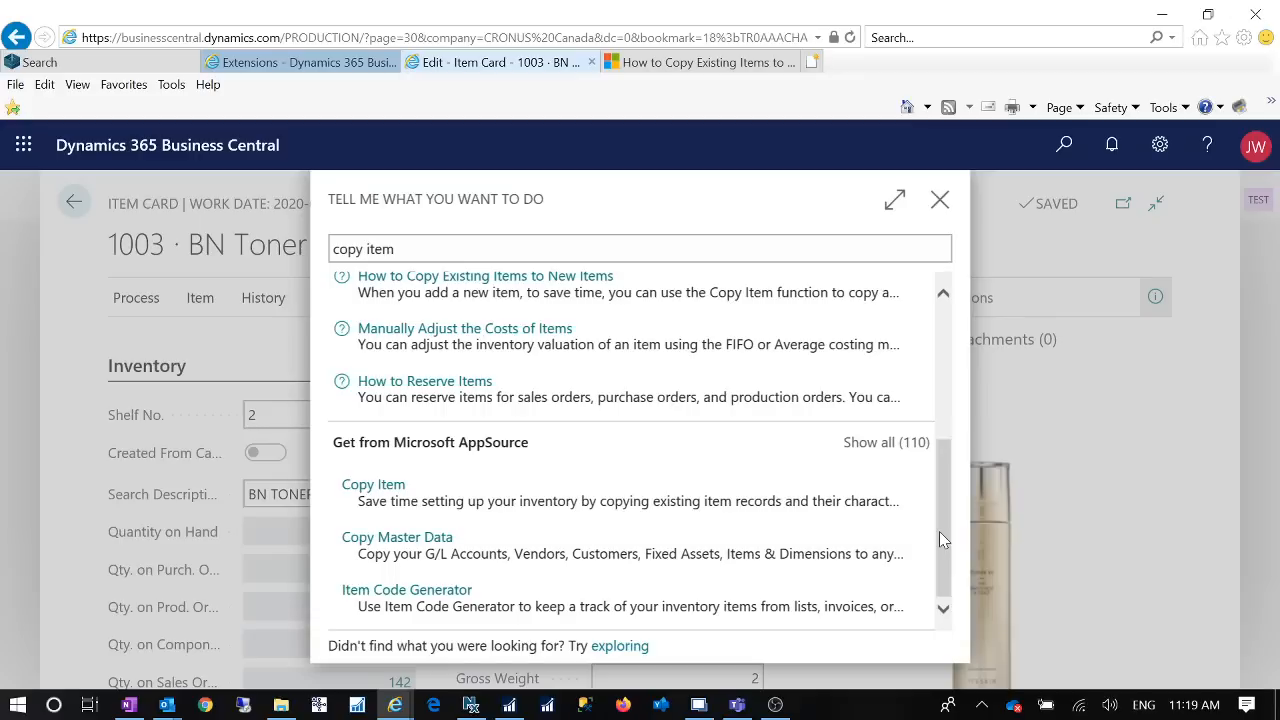
pyautogui.click(939, 532)
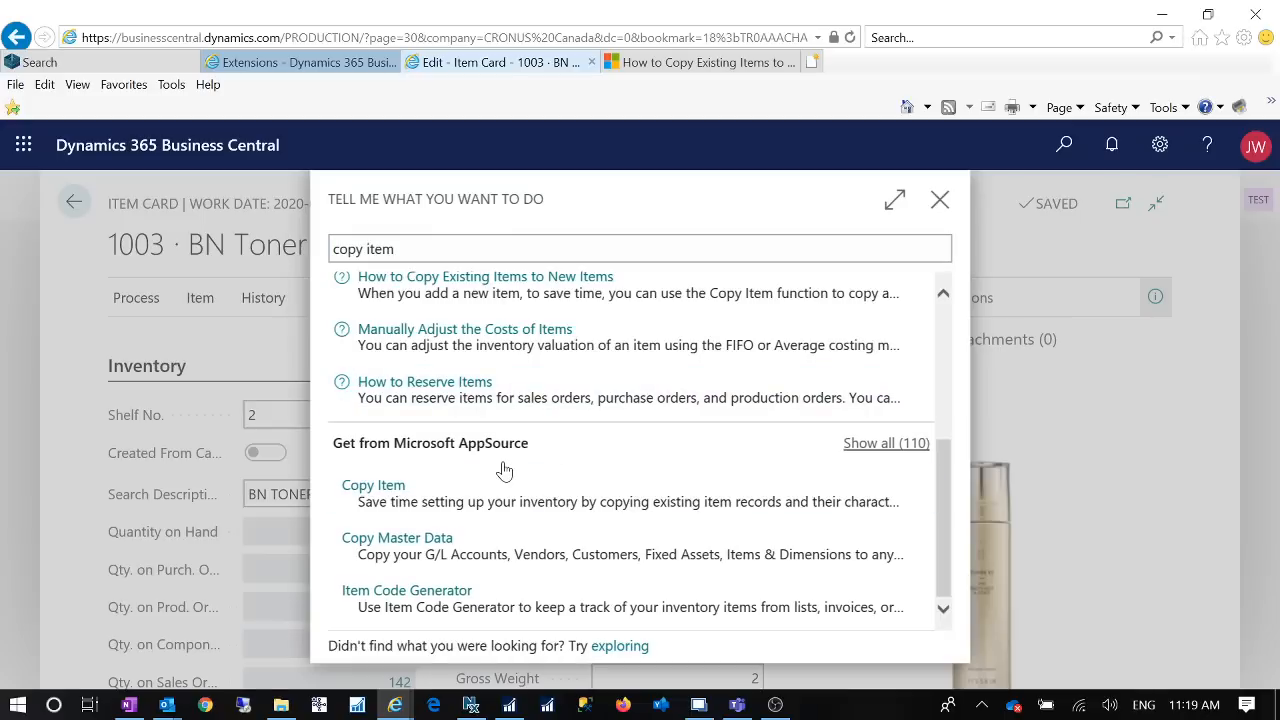
pyautogui.click(390, 490)
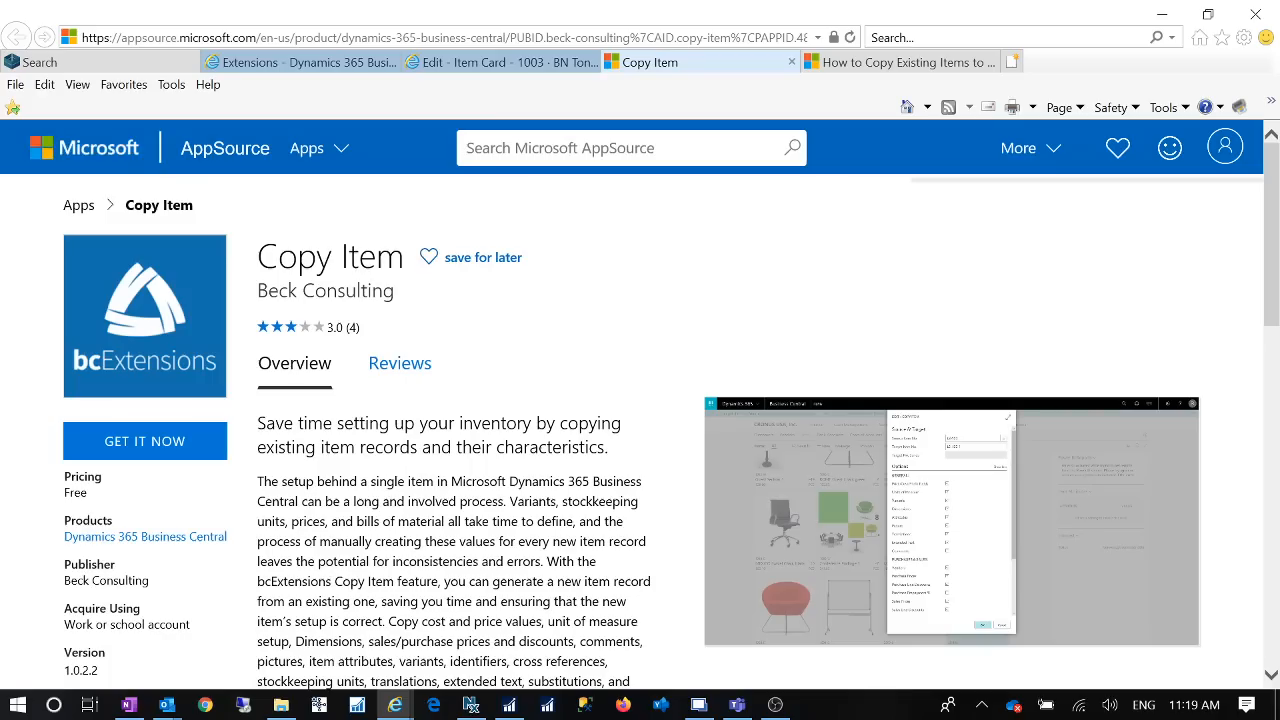
# Step: Review the Copy Item app's overview text and enlarged screenshot of its copy options, then close the listing
pyautogui.scroll(-2, 640, 400)
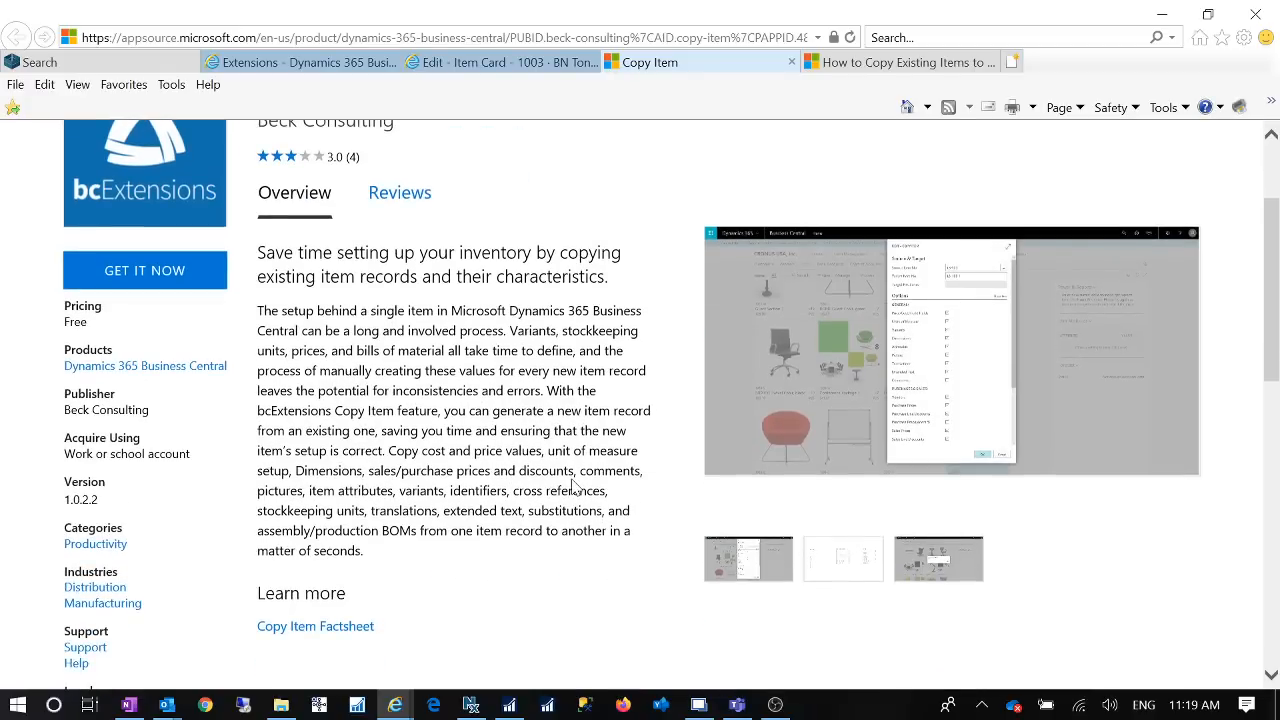
pyautogui.scroll(1, 575, 487)
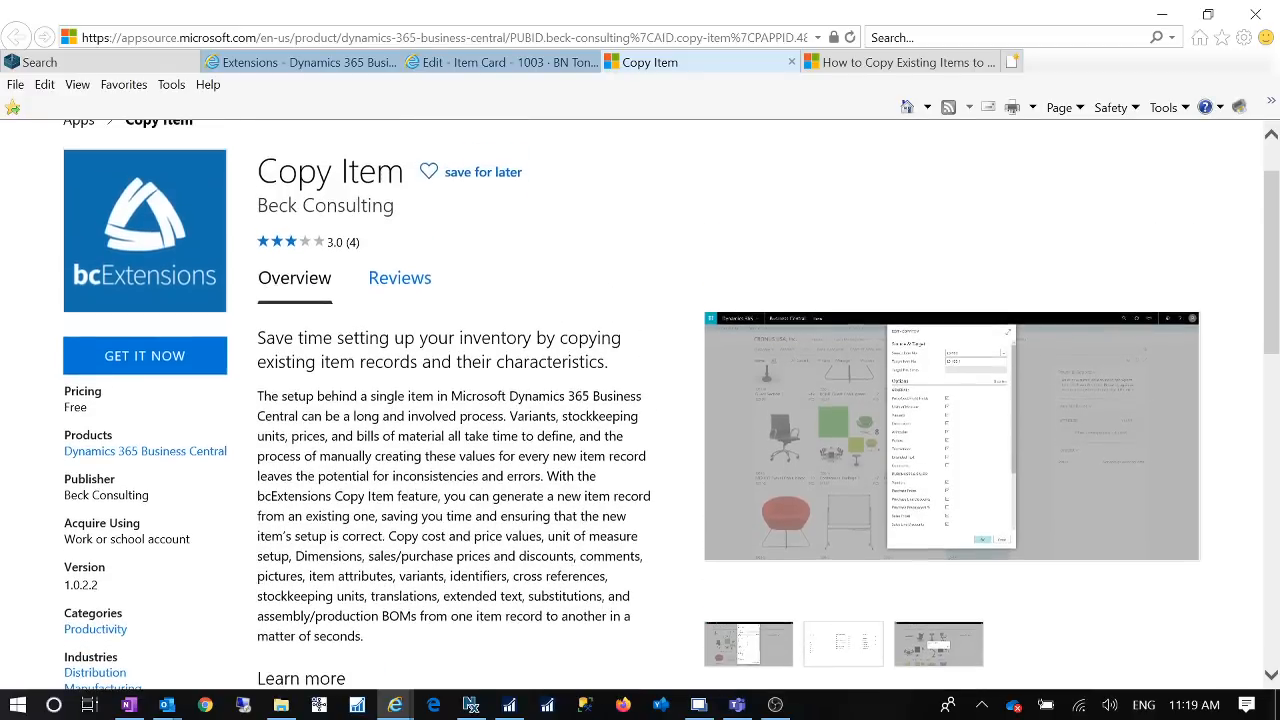
pyautogui.scroll(-1, 575, 487)
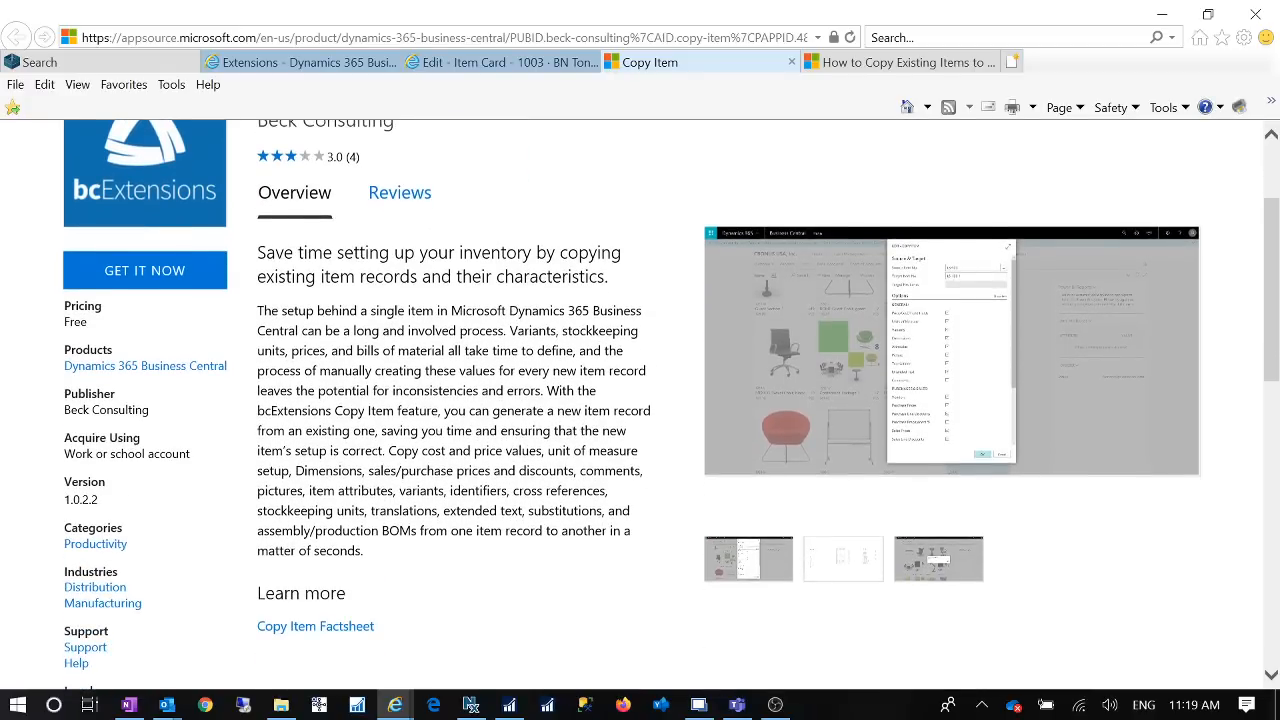
pyautogui.scroll(1, 881, 400)
pyautogui.click(881, 400)
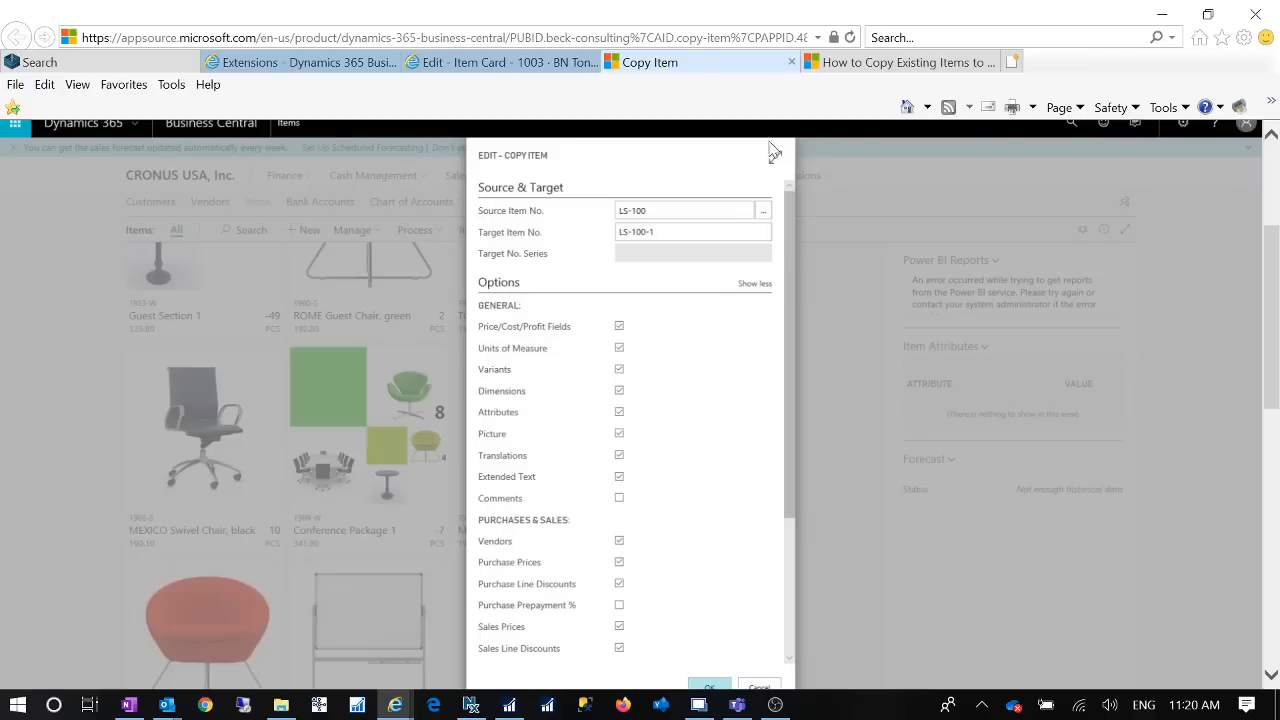
pyautogui.click(792, 63)
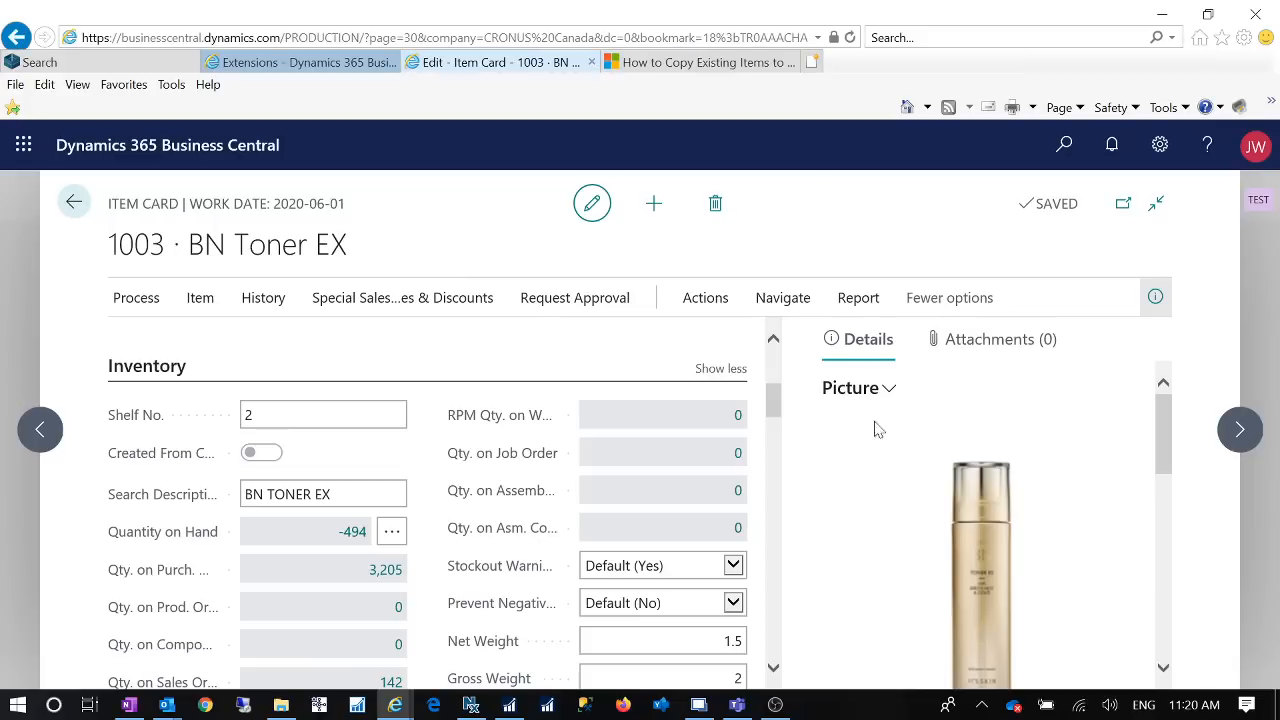
# Step: Check the Business Central version in the Help and Support troubleshooting information, then return to the item card
pyautogui.scroll(-2, 546, 489)
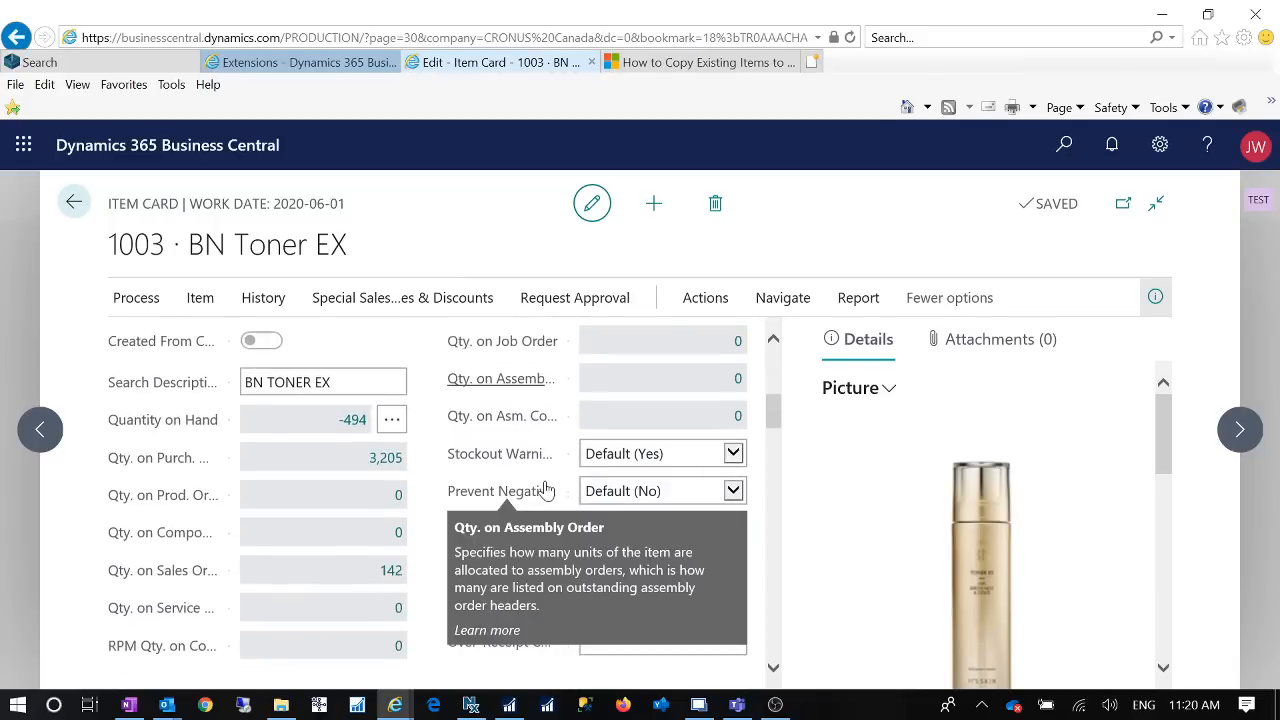
pyautogui.scroll(3, 700, 422)
pyautogui.scroll(3, 700, 422)
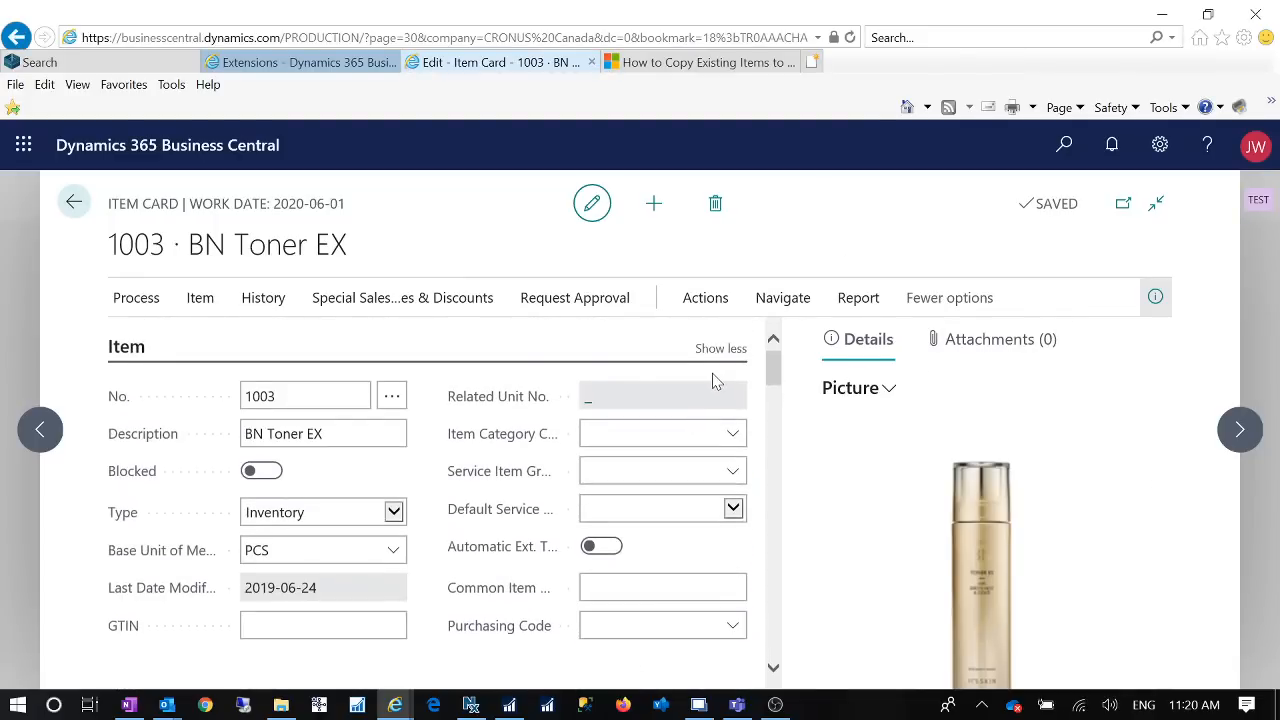
pyautogui.click(1207, 145)
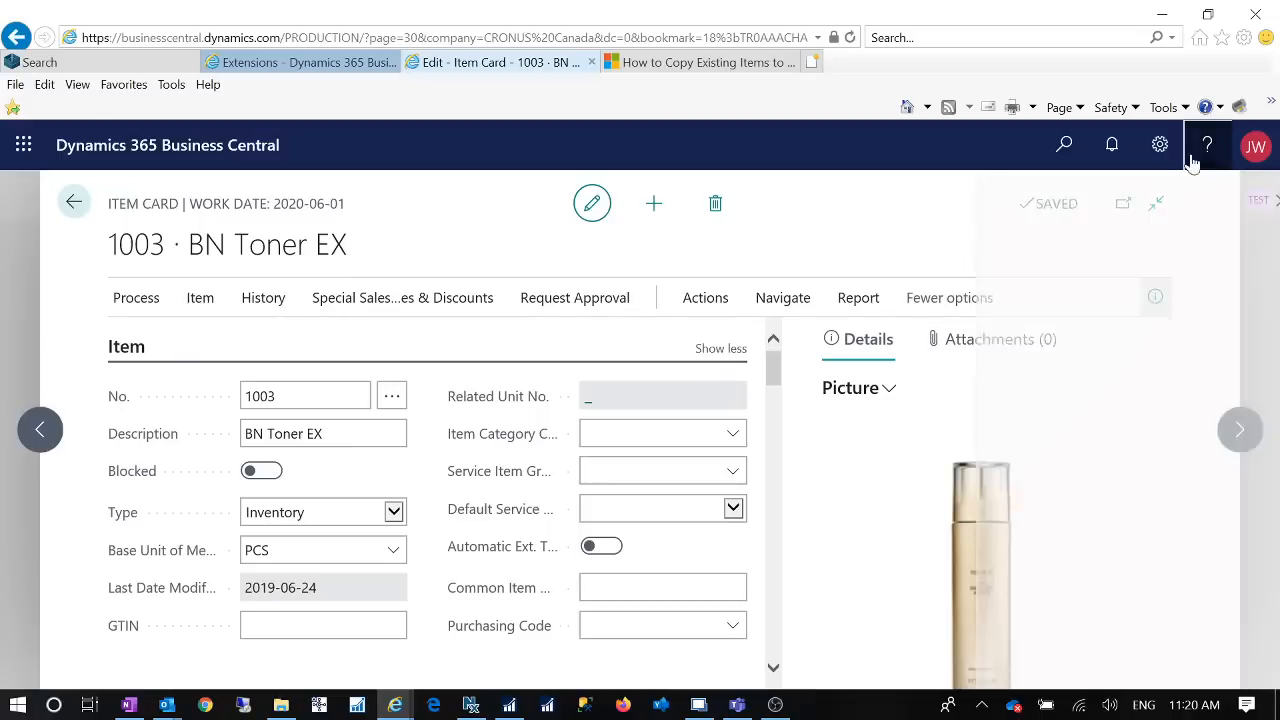
pyautogui.click(1040, 250)
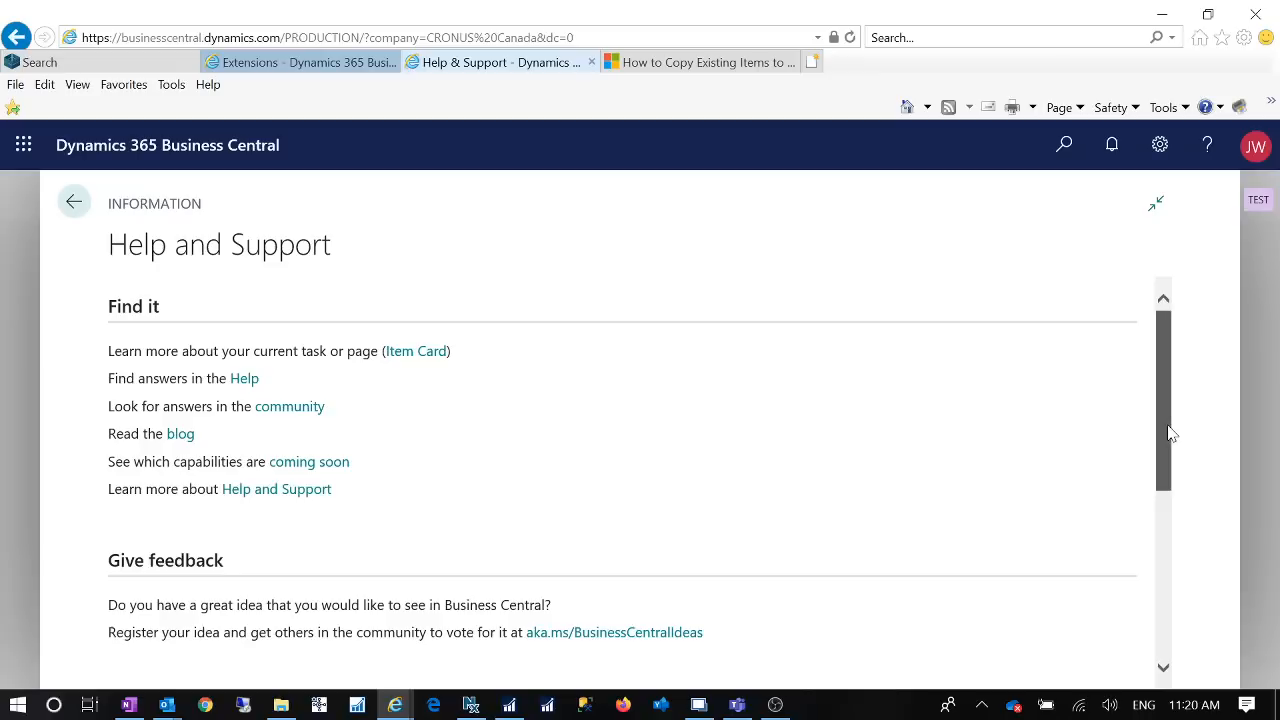
pyautogui.moveTo(1170, 432); pyautogui.dragTo(1169, 651)
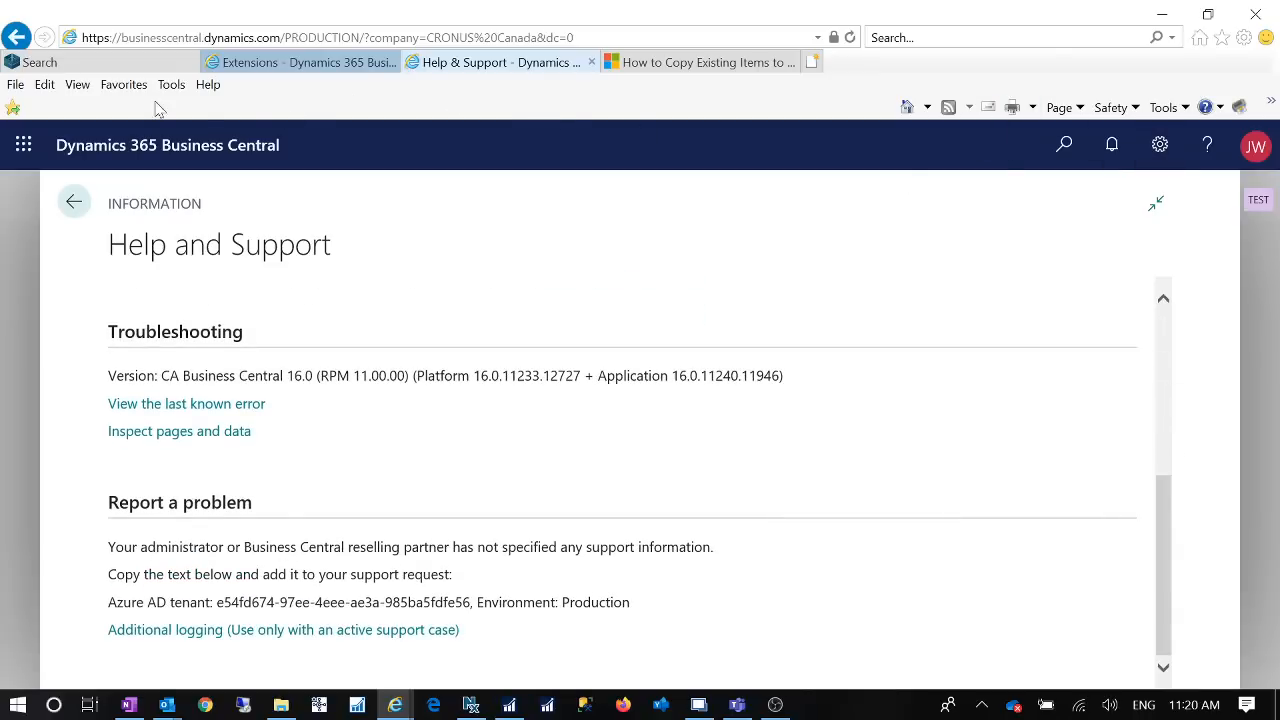
pyautogui.click(17, 38)
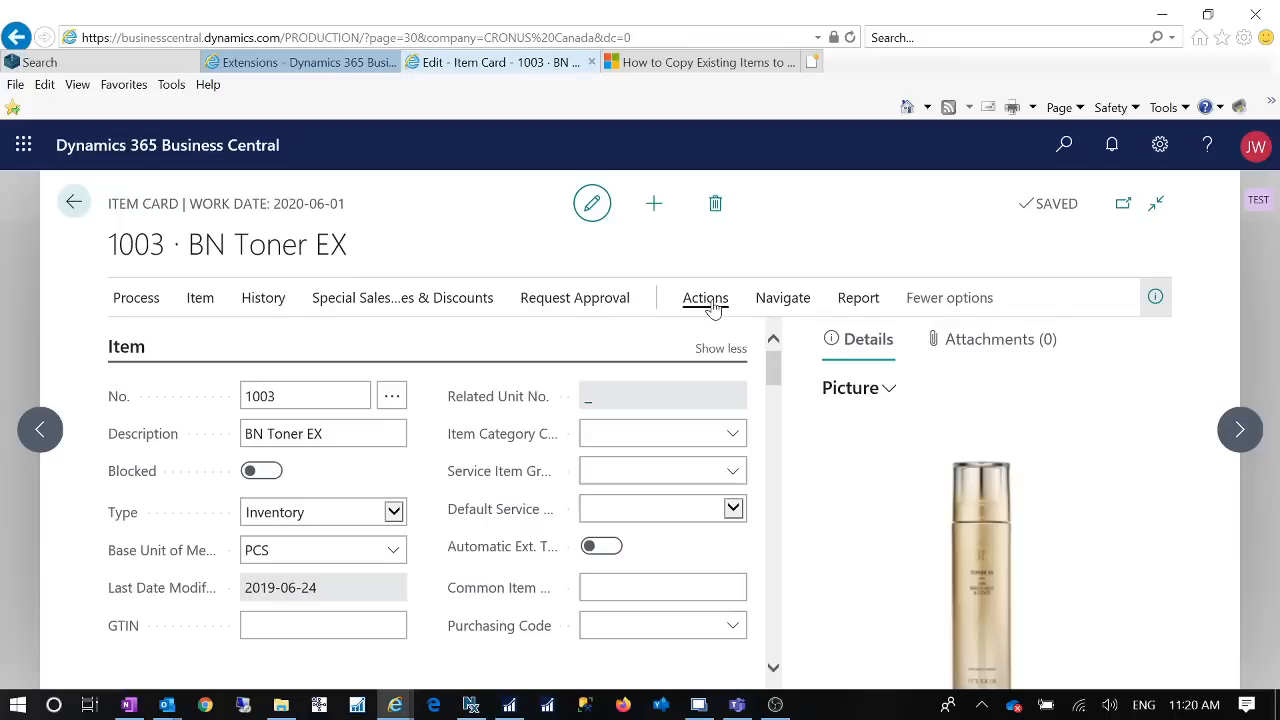
# Step: Start the Copy Item function for item 1003 and enlarge its dialog to show the full field names
pyautogui.click(713, 306)
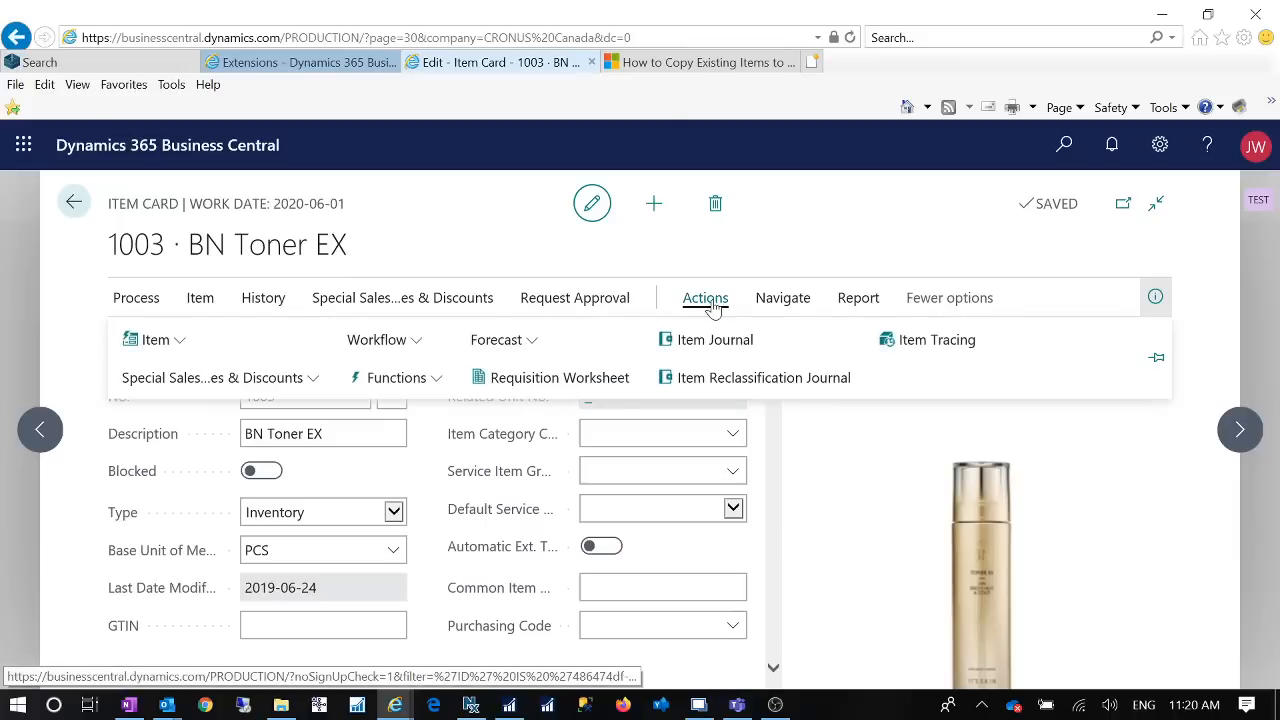
pyautogui.click(433, 380)
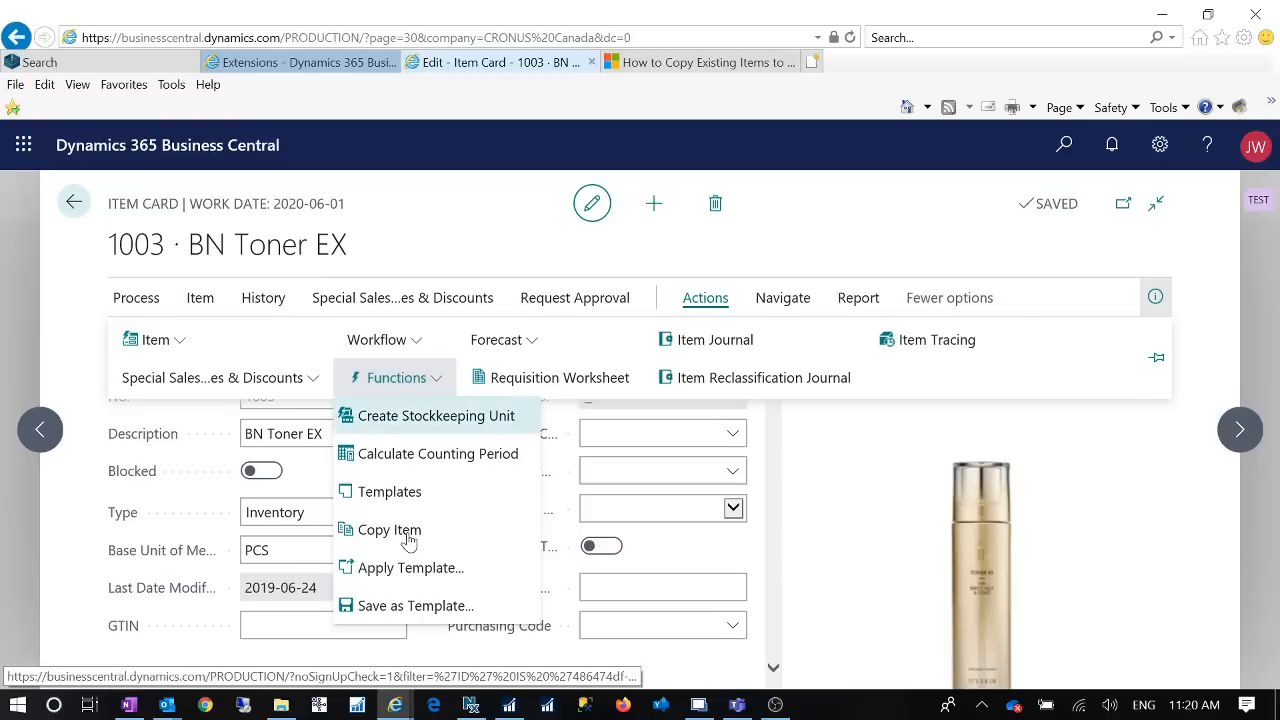
pyautogui.click(389, 530)
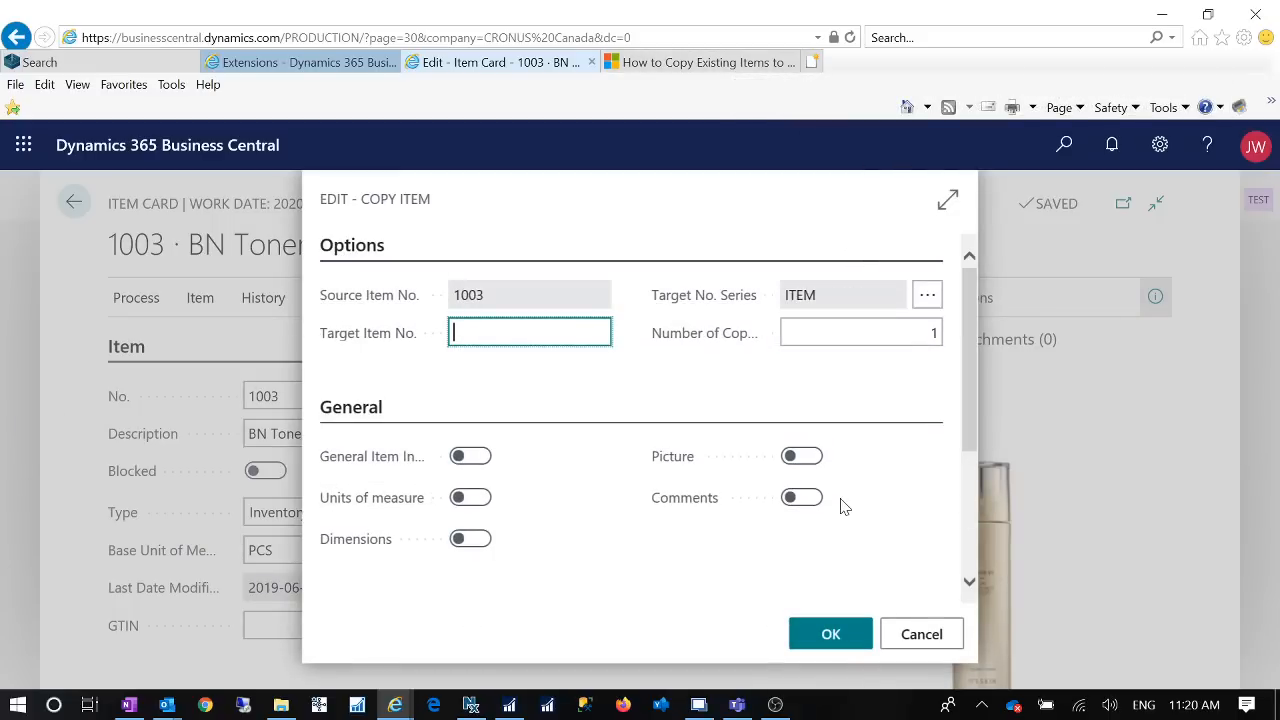
pyautogui.moveTo(664, 456)
pyautogui.click(948, 200)
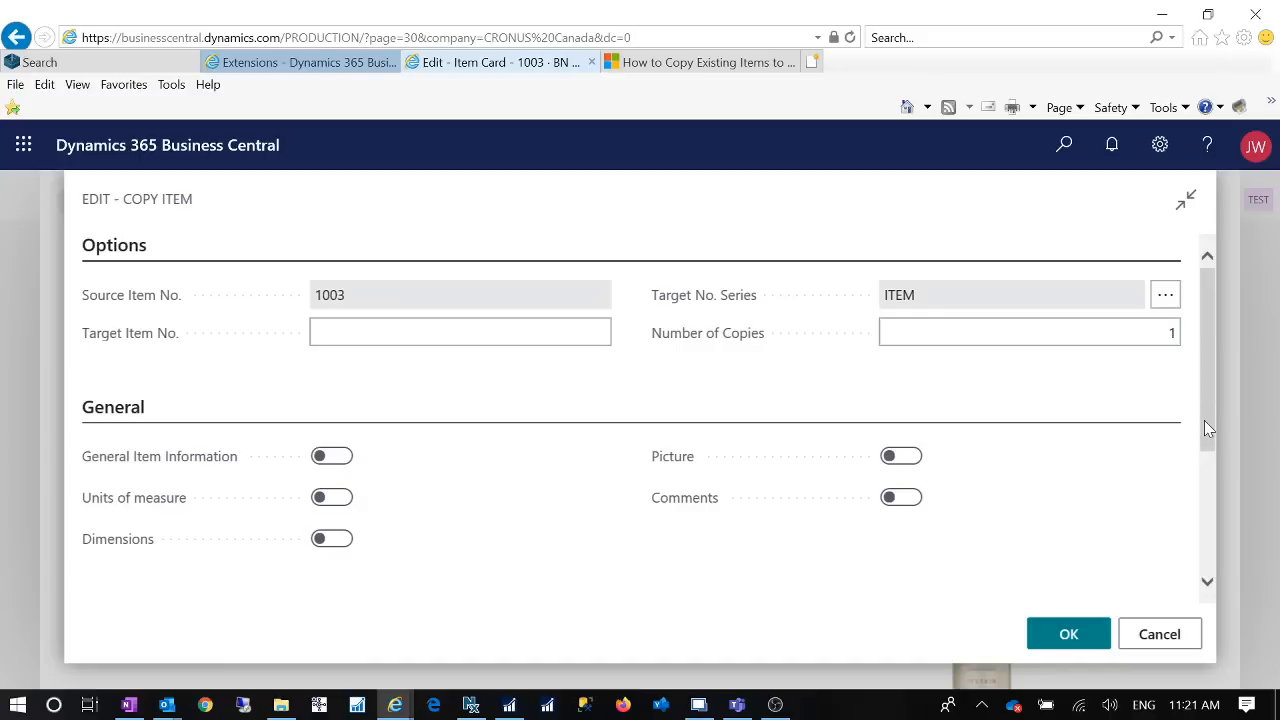
pyautogui.moveTo(1206, 428); pyautogui.dragTo(1197, 349)
# Step: Set the target item number of the copy to TEST2020
pyautogui.click(400, 333)
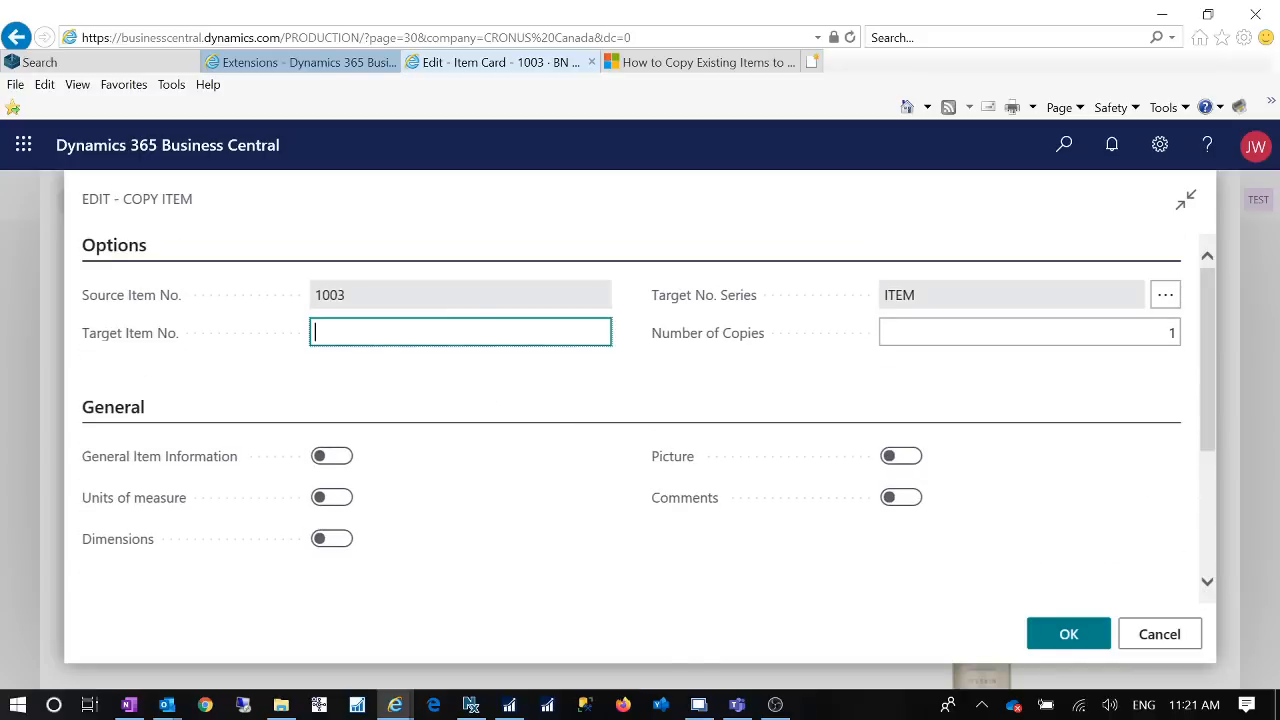
pyautogui.write('Tests2020')
pyautogui.press('Tab')
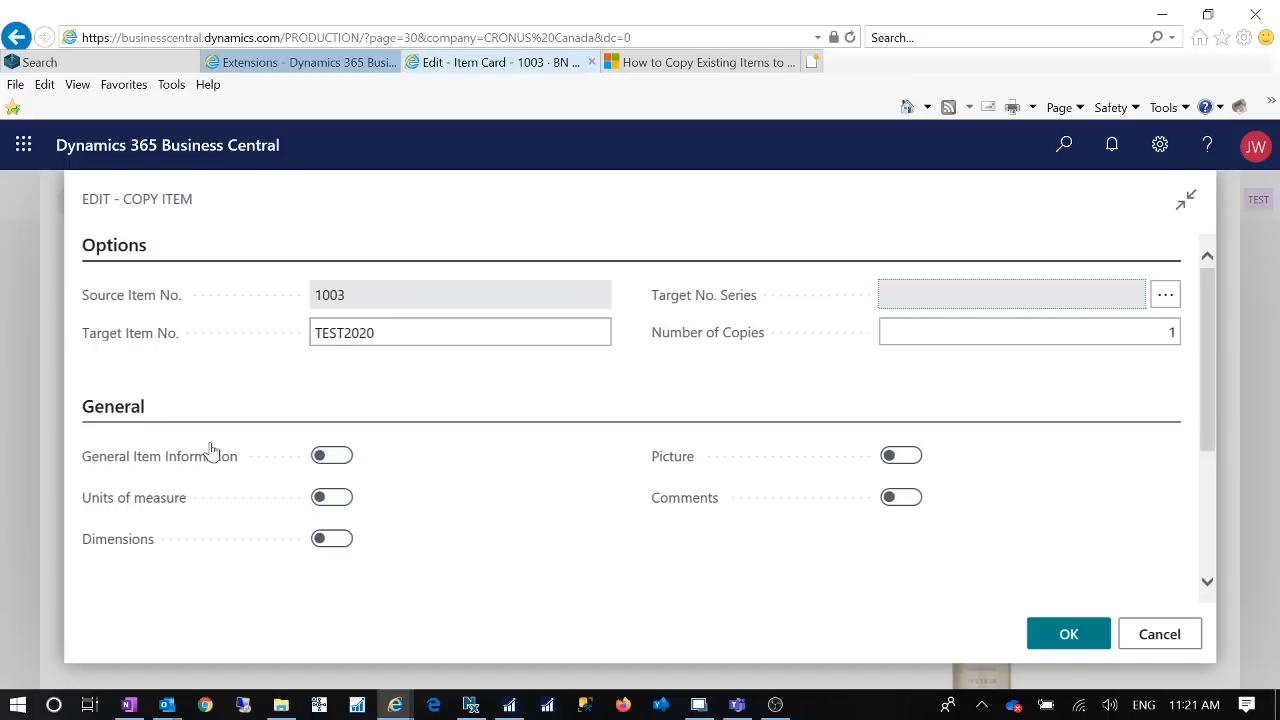
# Step: Include General Item Information, Picture, Units of measure, Comments and Dimensions in the item copy
pyautogui.scroll(-3, 643, 418)
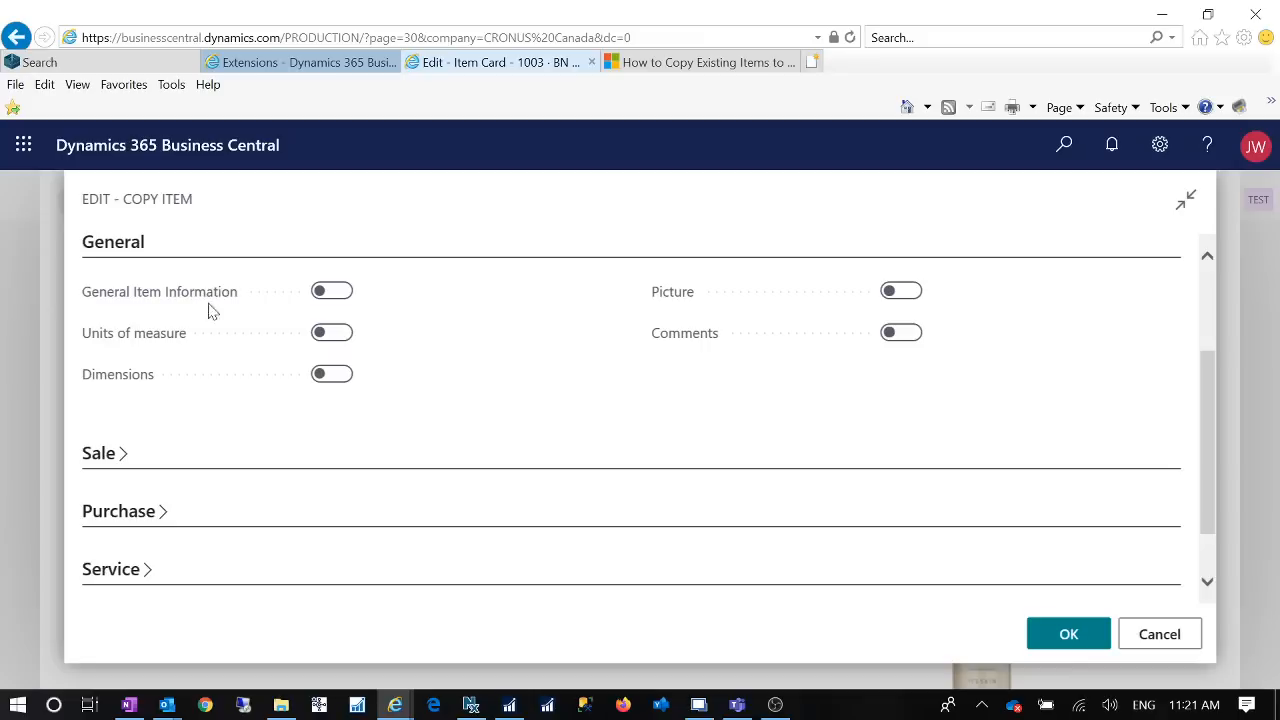
pyautogui.click(340, 291)
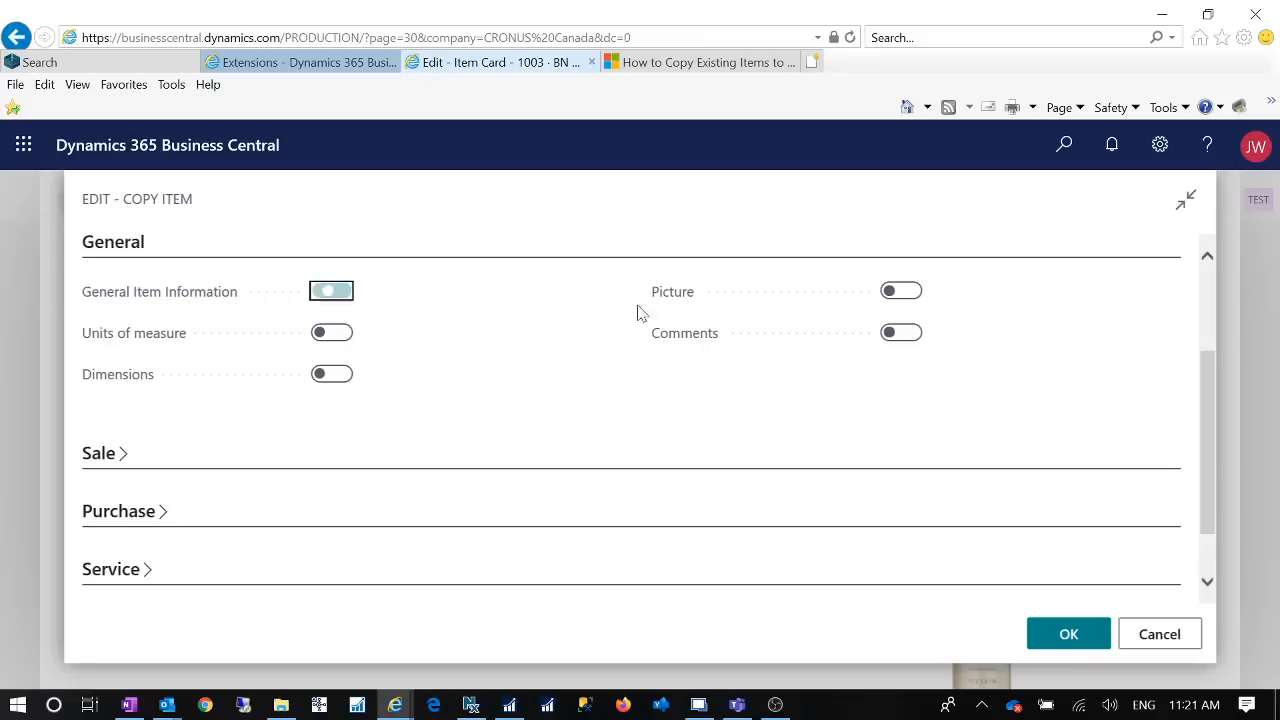
pyautogui.click(914, 295)
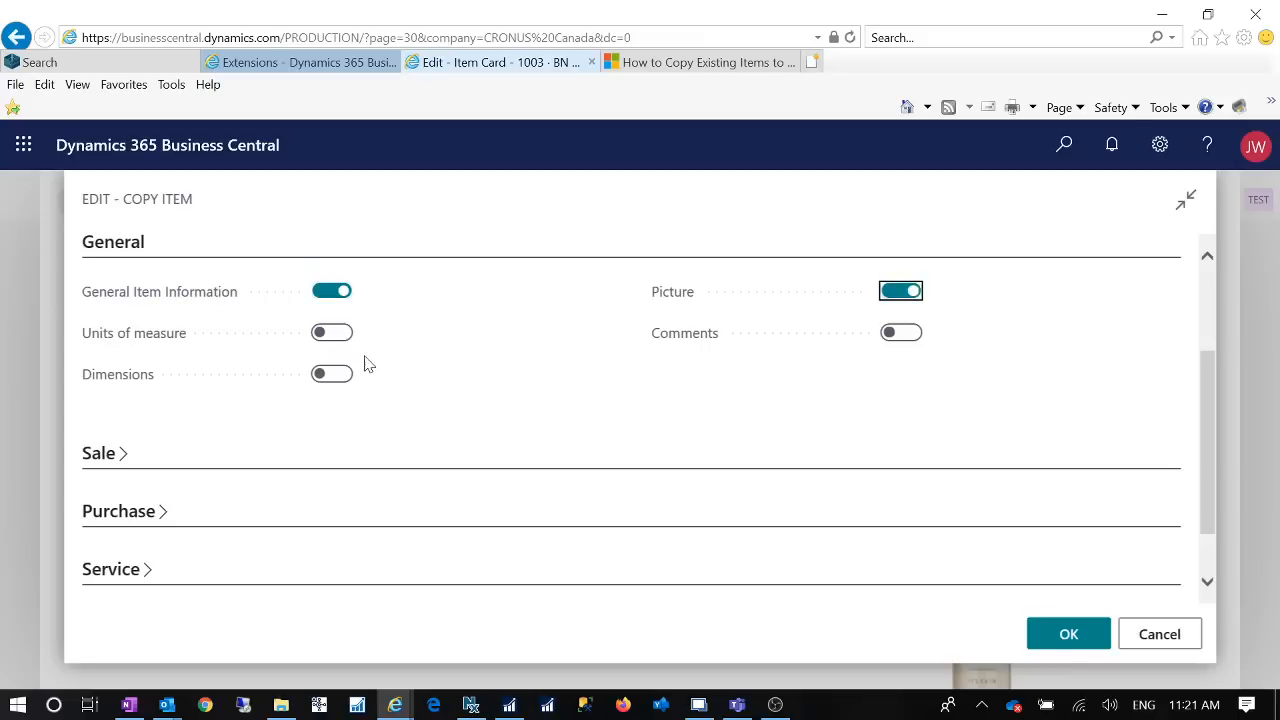
pyautogui.click(340, 340)
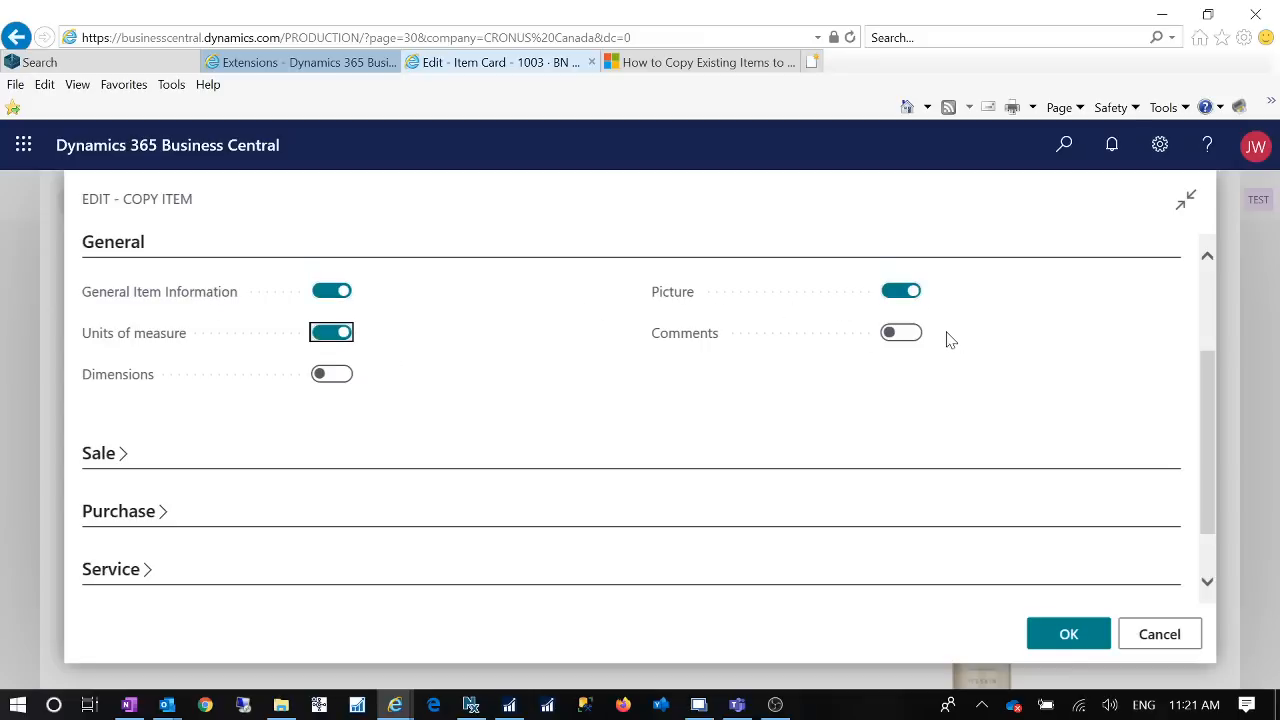
pyautogui.click(908, 334)
pyautogui.click(341, 374)
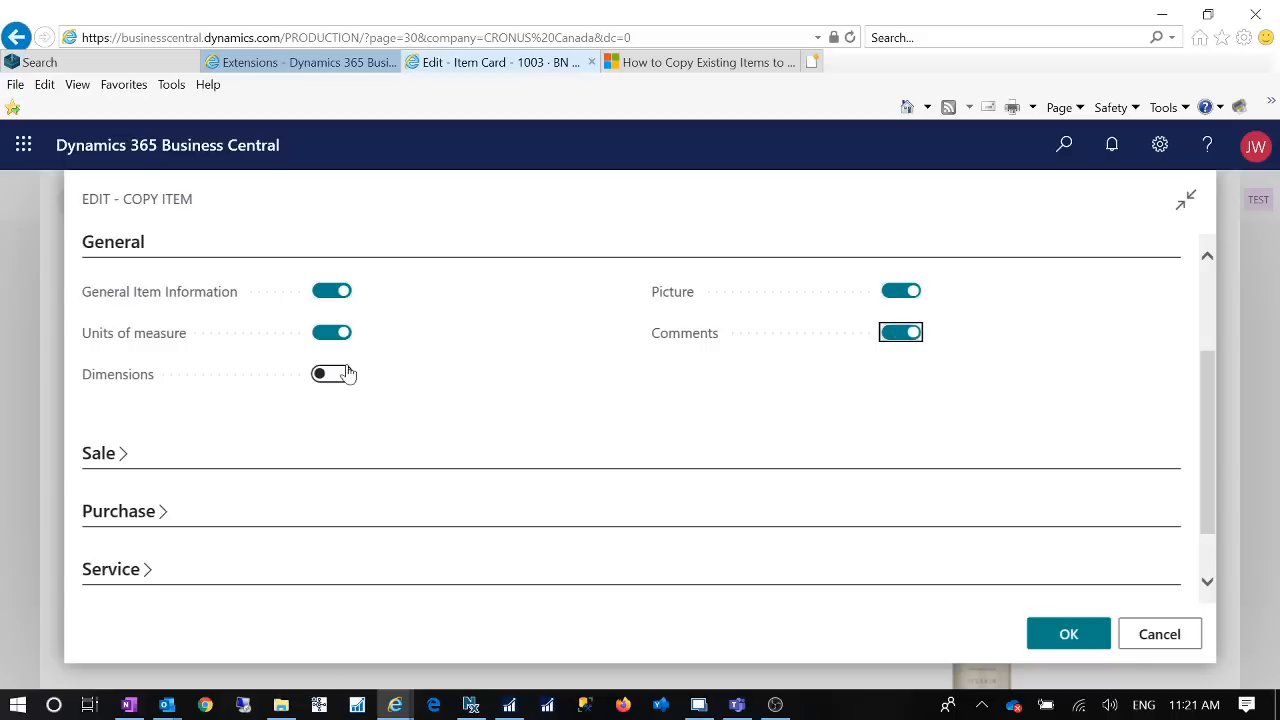
# Step: Include Sales Prices and Sales Line Disc. from the Sale section in the item copy
pyautogui.click(114, 453)
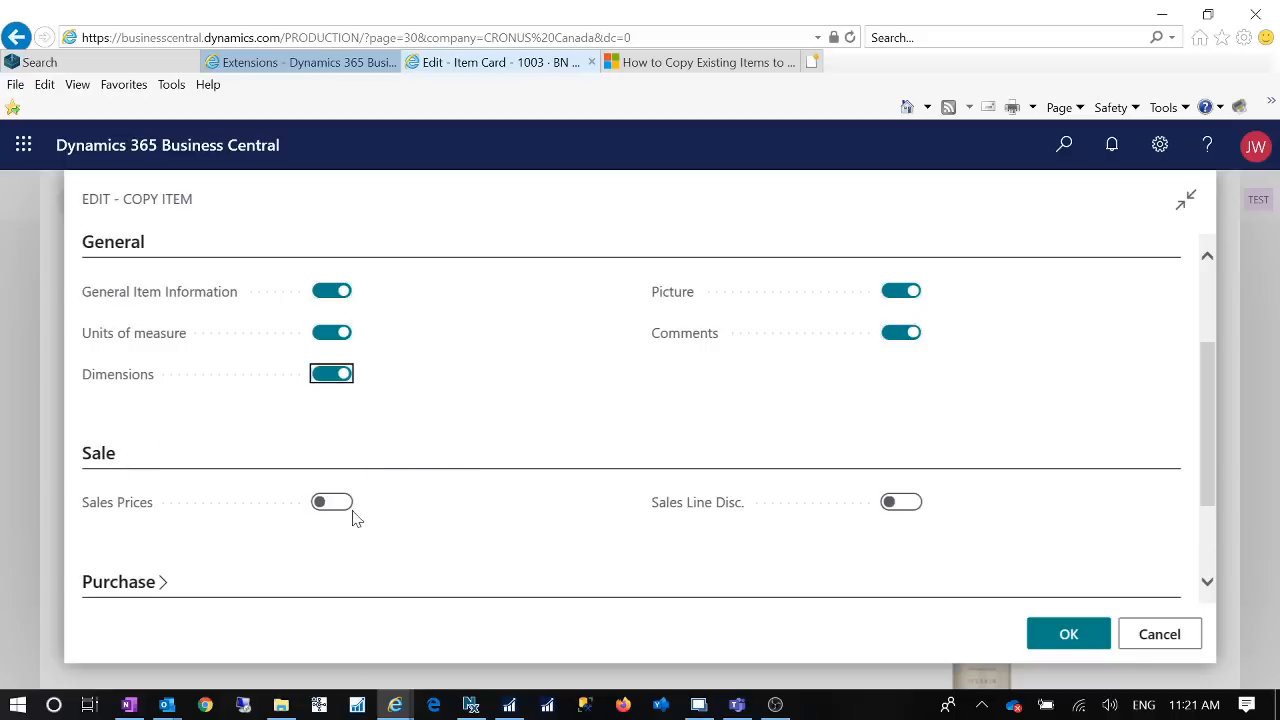
pyautogui.click(352, 504)
pyautogui.click(352, 506)
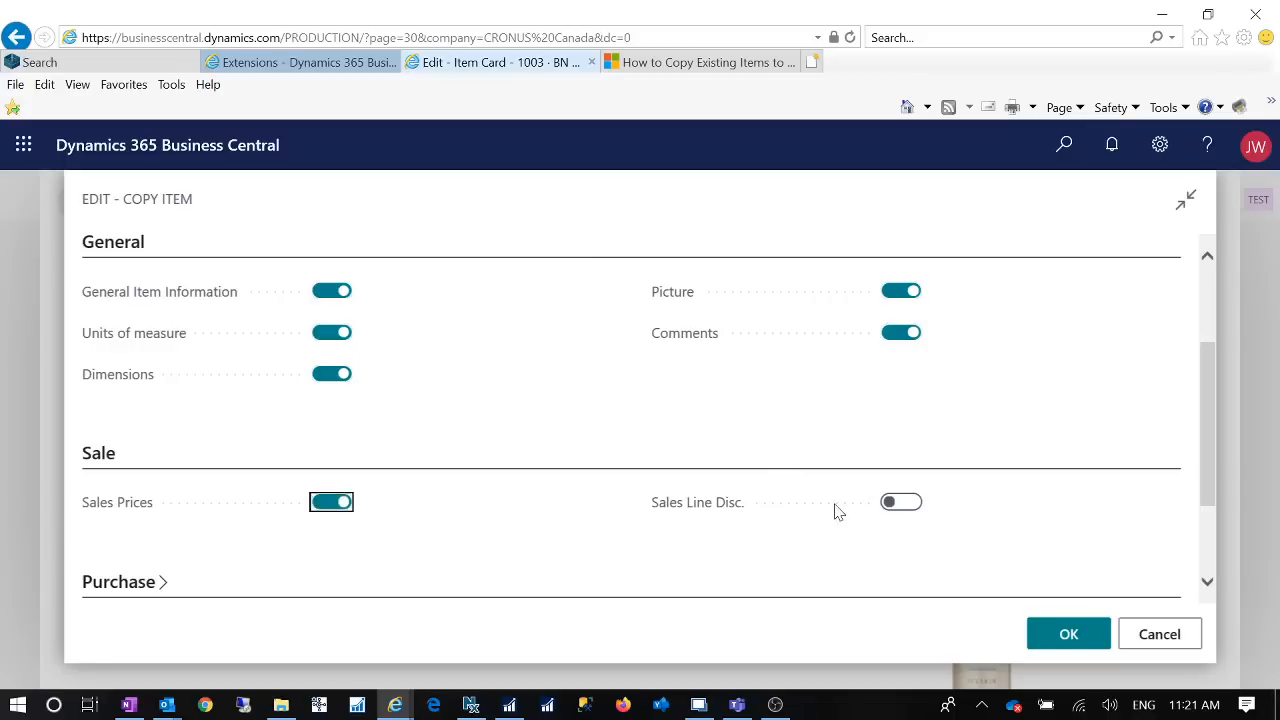
pyautogui.click(914, 506)
# Step: Include Purchase Prices and Purchase Line Disc. from the Purchase section in the item copy
pyautogui.scroll(-2, 651, 497)
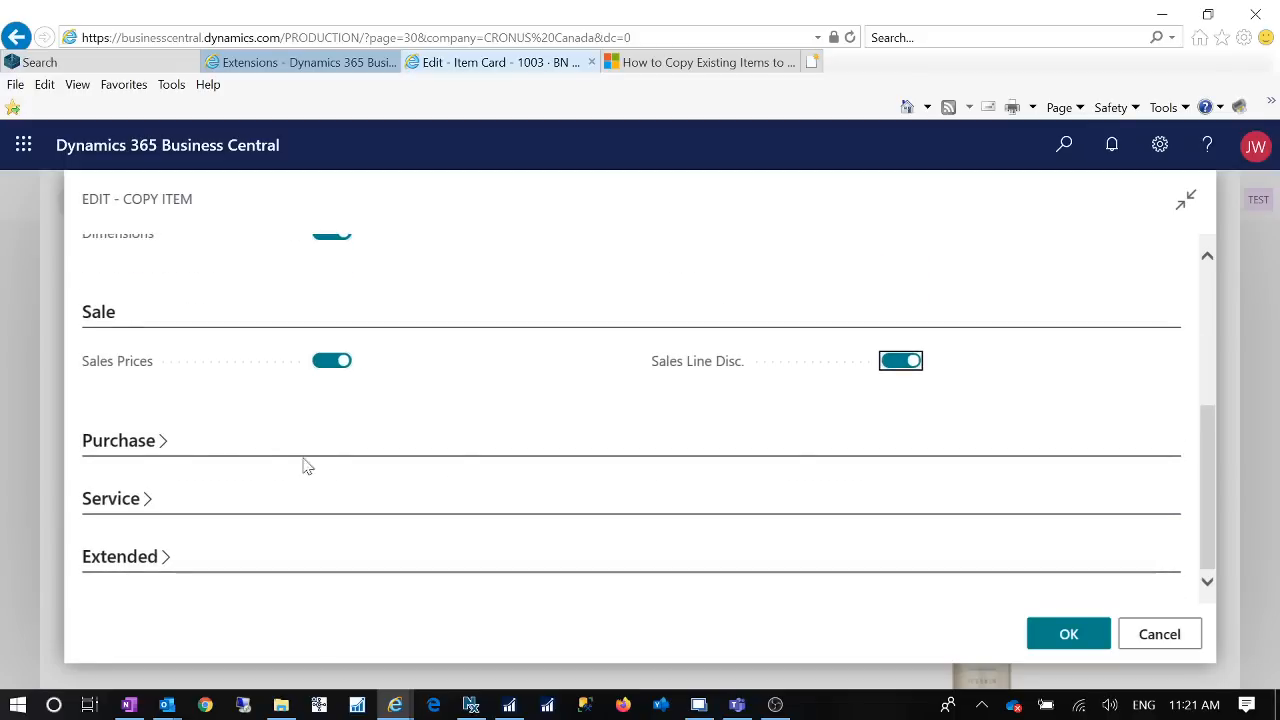
pyautogui.click(160, 443)
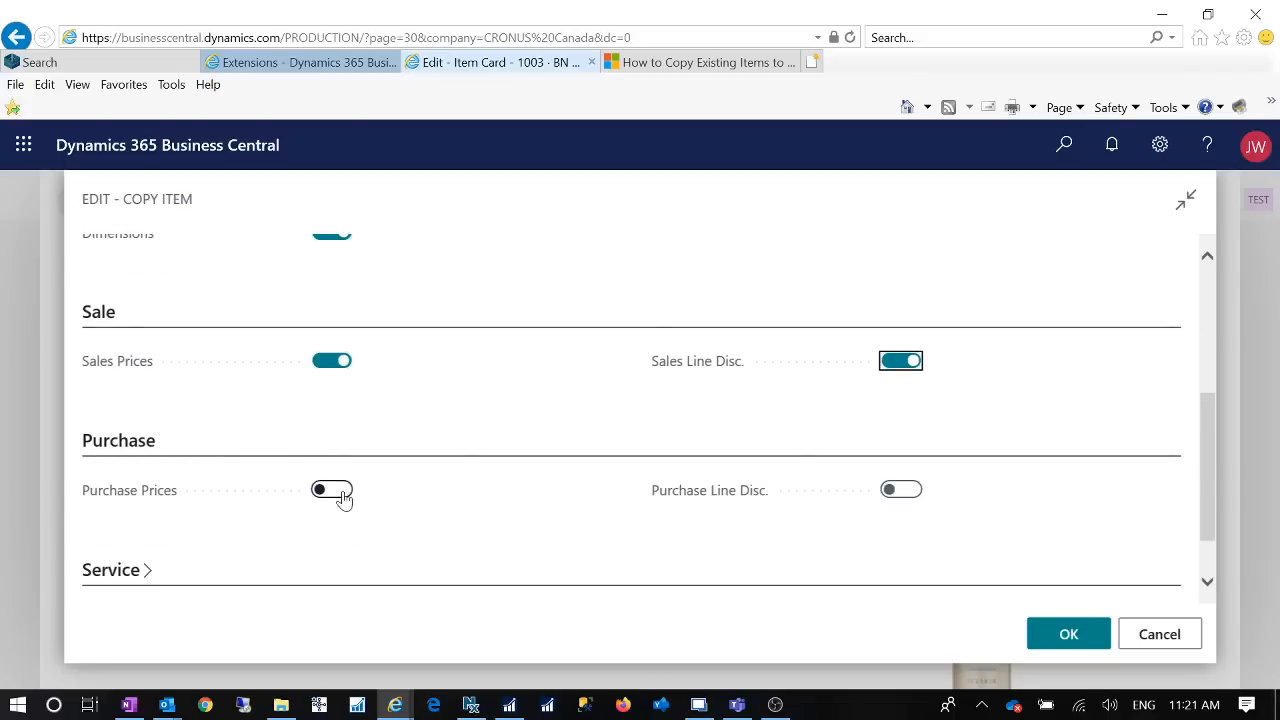
pyautogui.click(342, 492)
pyautogui.click(921, 496)
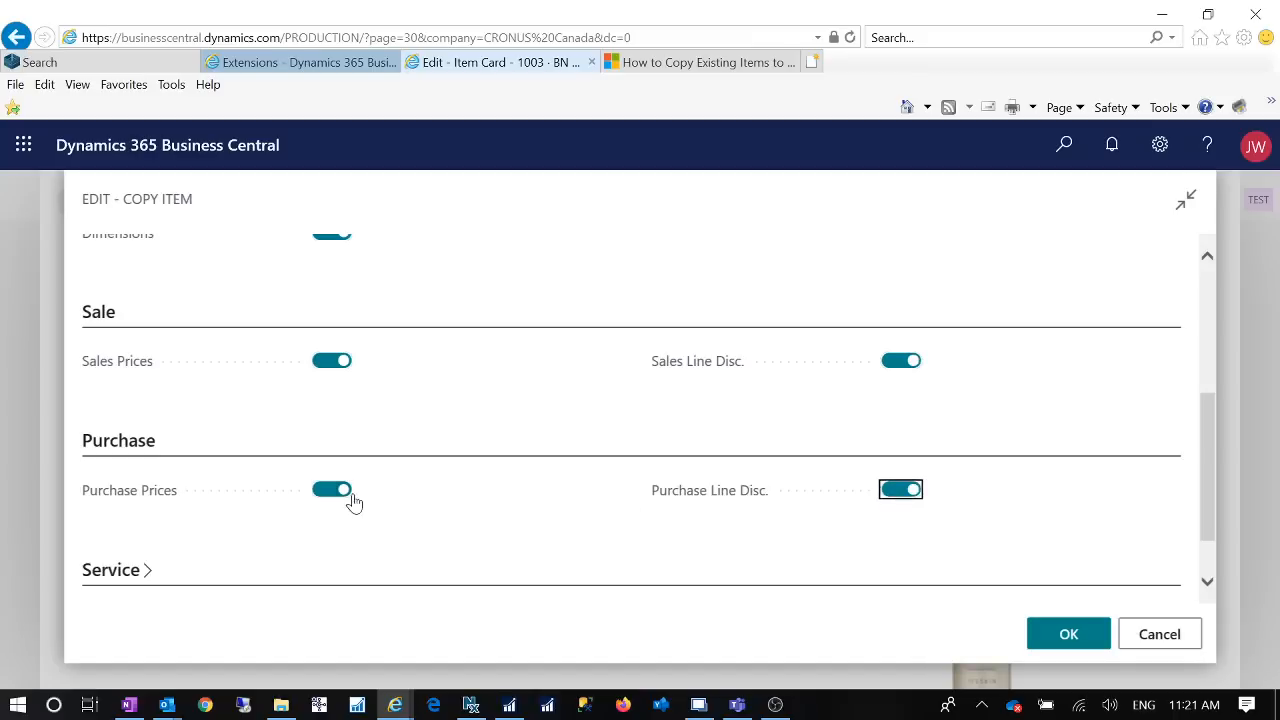
# Step: Include Troubleshooting and Resource Skills from the Service section in the item copy
pyautogui.click(141, 591)
pyautogui.click(346, 486)
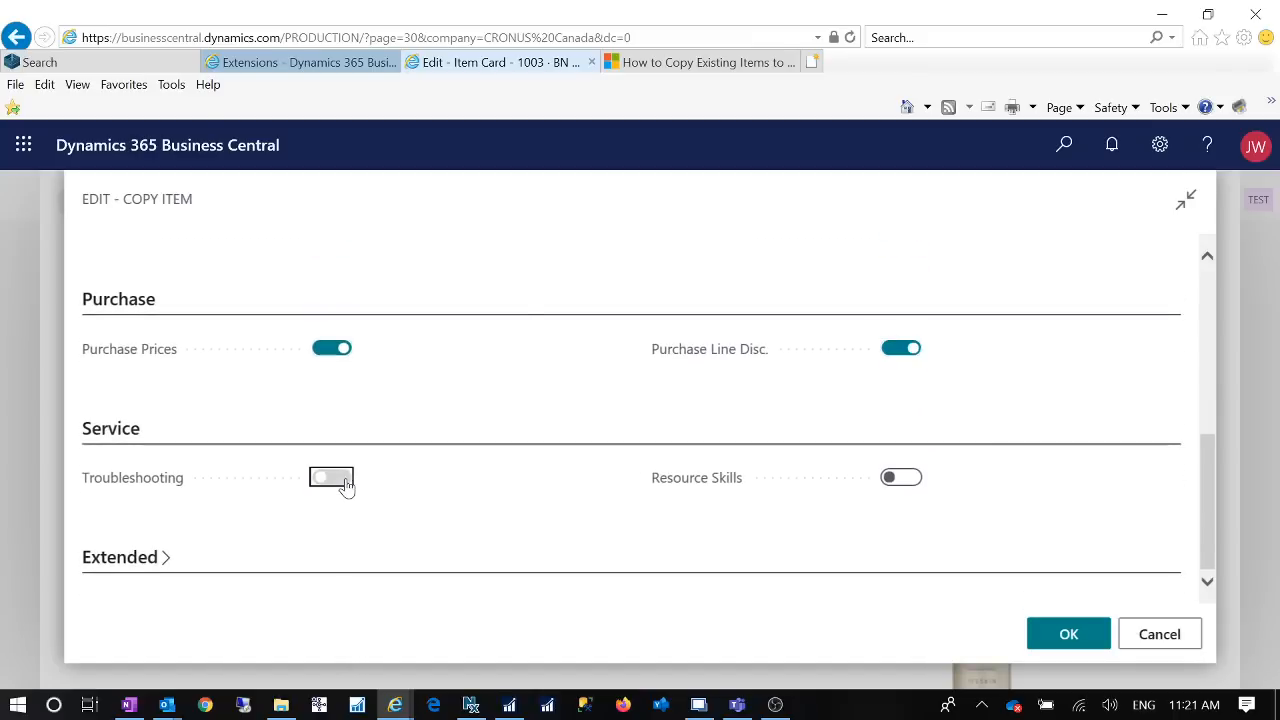
pyautogui.click(918, 486)
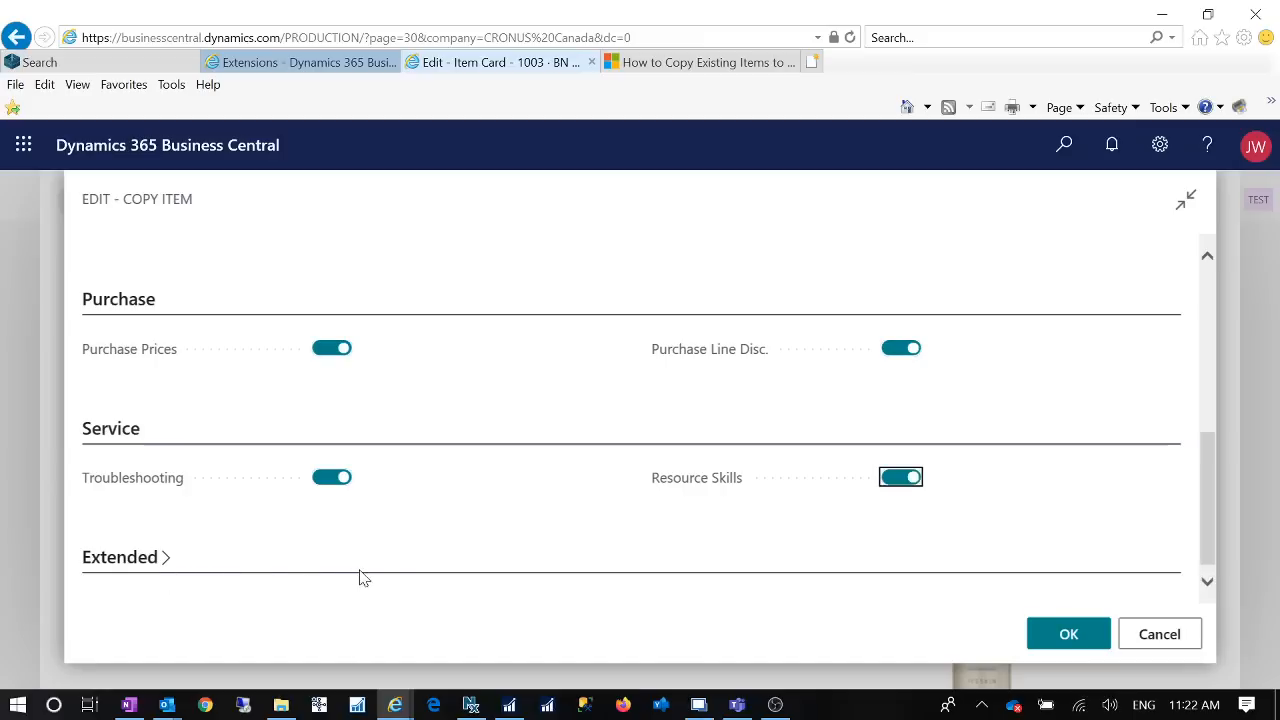
# Step: Include Item Variants, Item Vendors, Translations, Attributes, Extended Text, Item Cross References and BOM Components in the item copy
pyautogui.click(395, 579)
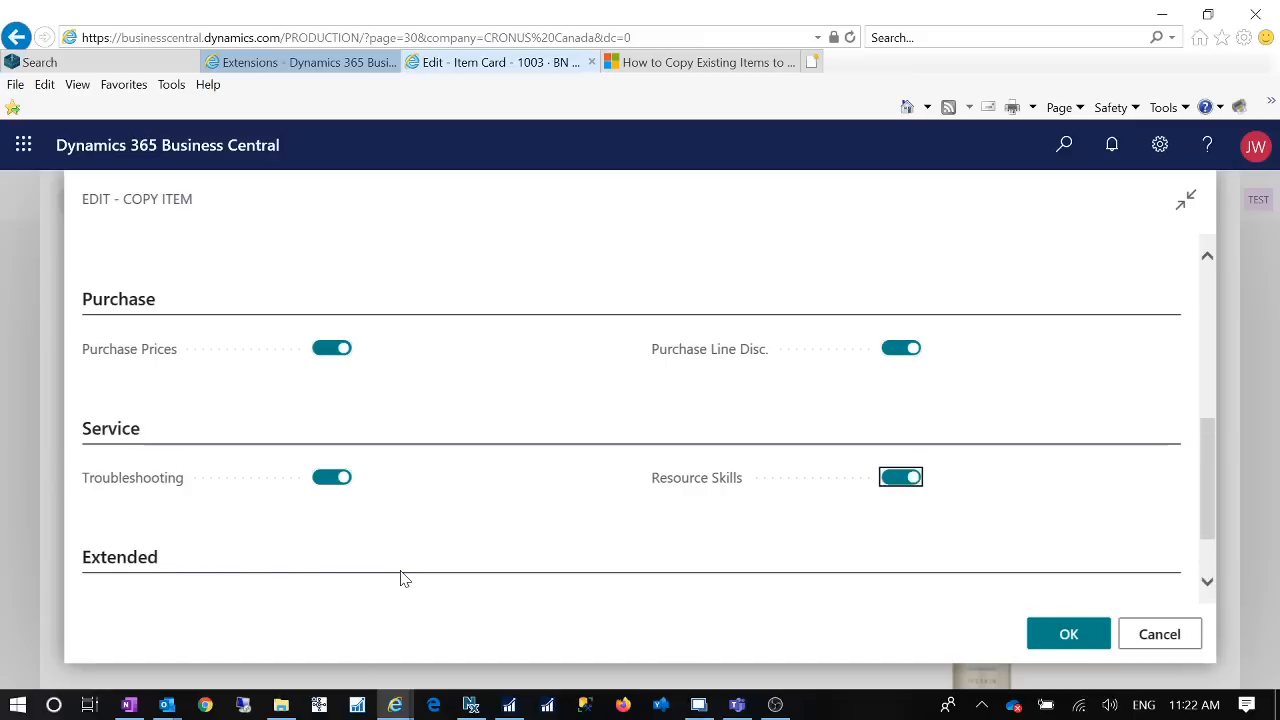
pyautogui.click(346, 495)
pyautogui.click(914, 498)
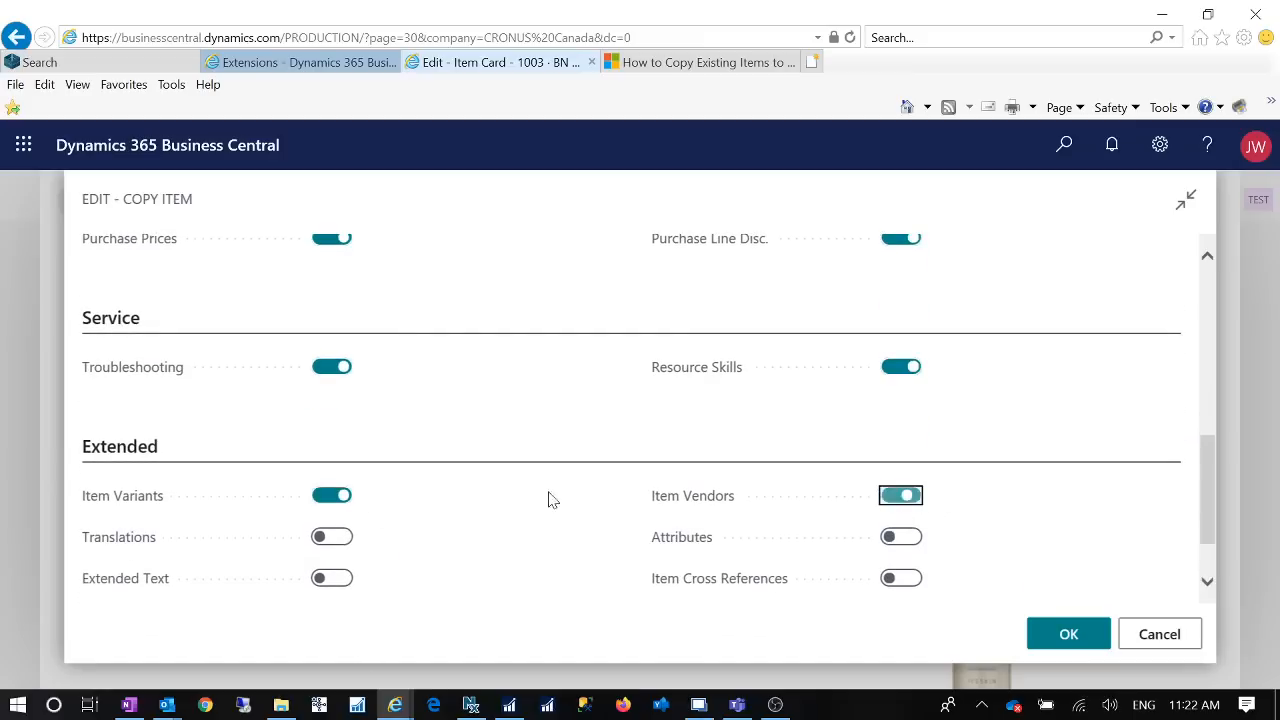
pyautogui.click(347, 537)
pyautogui.click(916, 540)
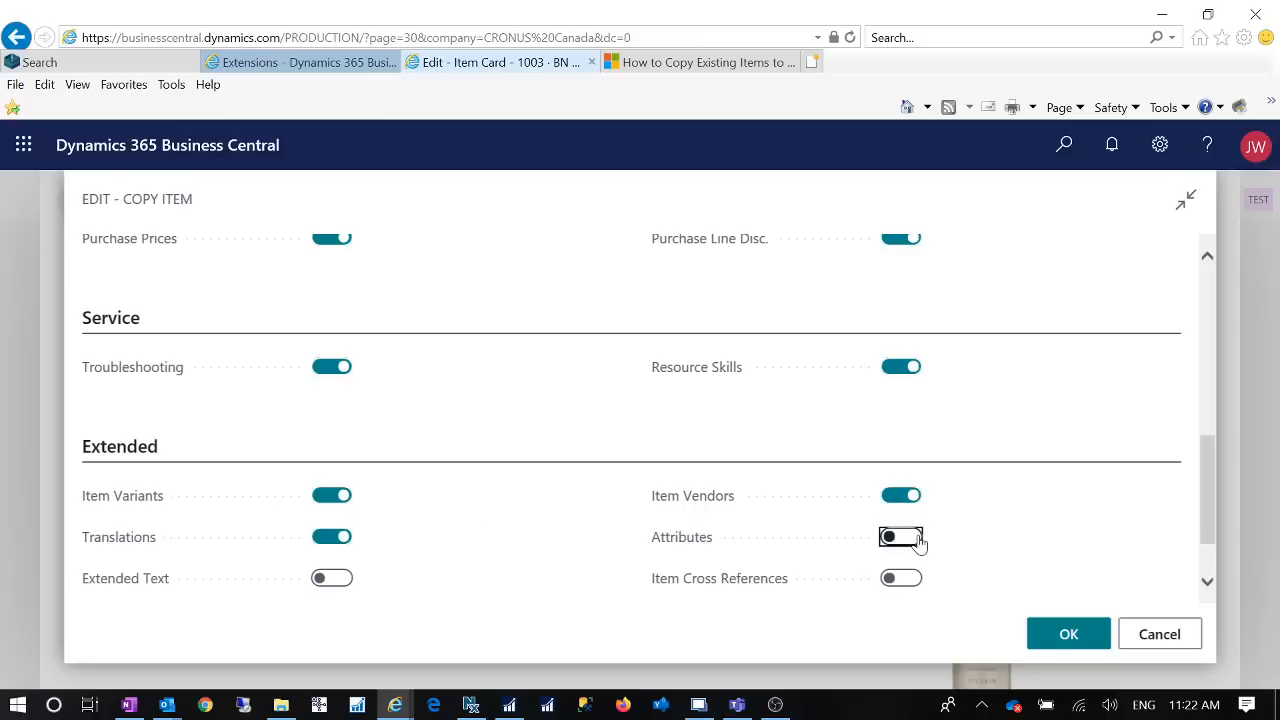
pyautogui.click(340, 579)
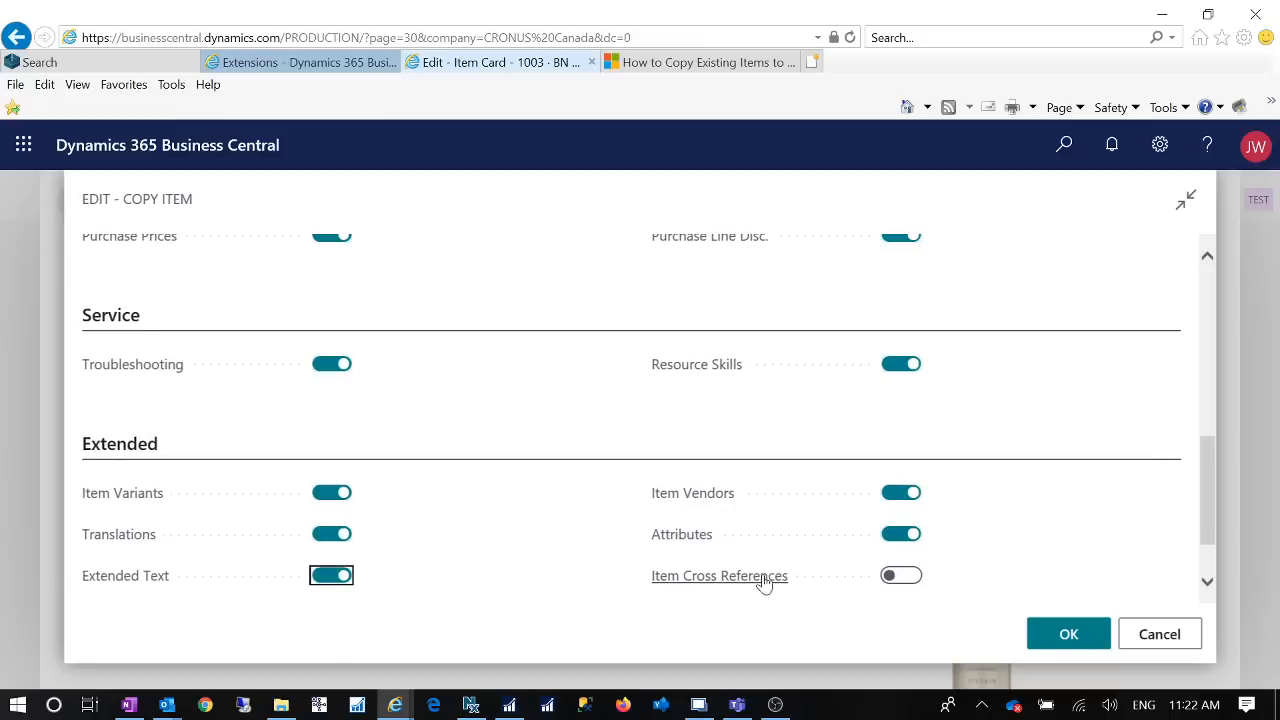
pyautogui.click(917, 580)
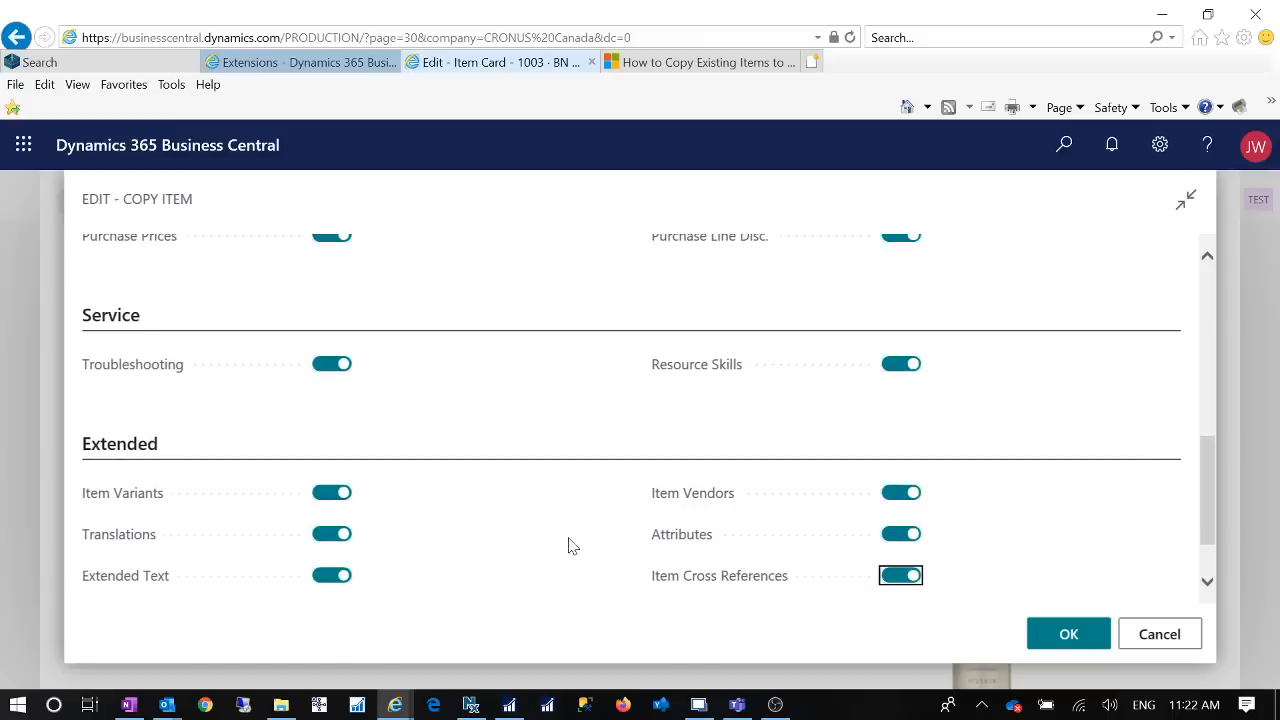
pyautogui.scroll(-1, 540, 541)
pyautogui.click(347, 540)
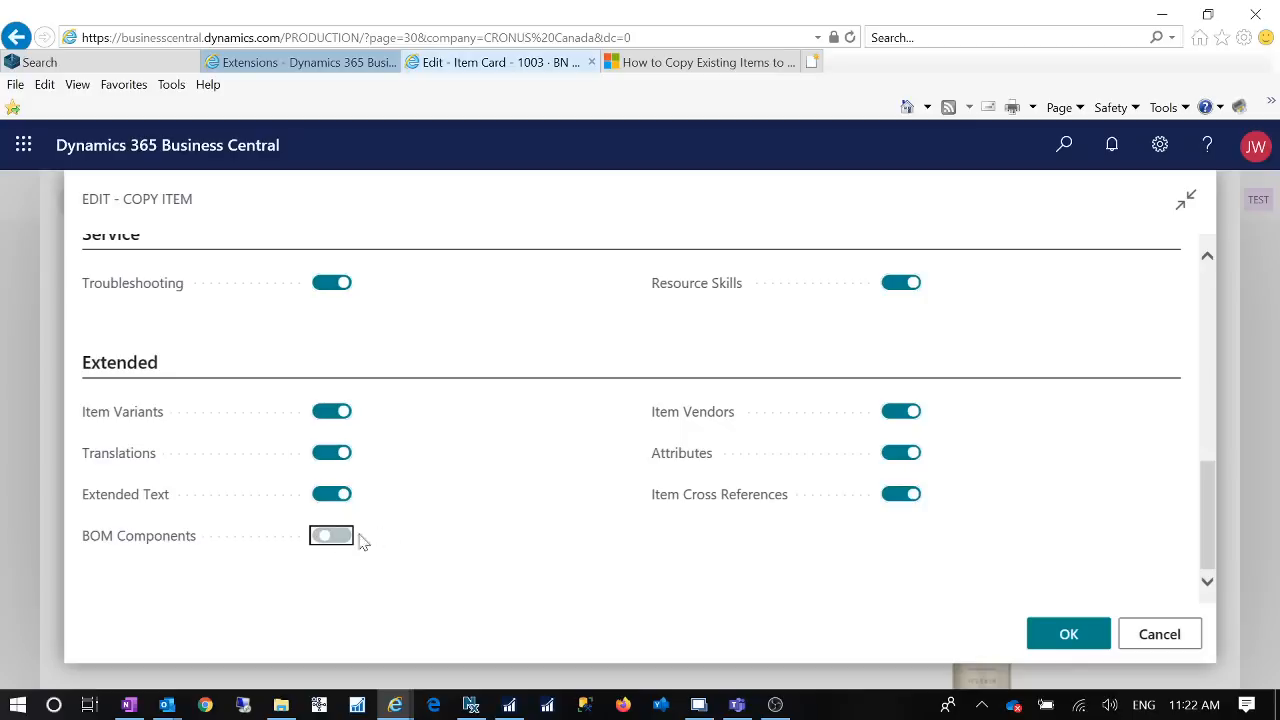
# Step: Review the Copy Item settings across the Options, General, Sale, Purchase, Service and Extended sections
pyautogui.scroll(8, 519, 512)
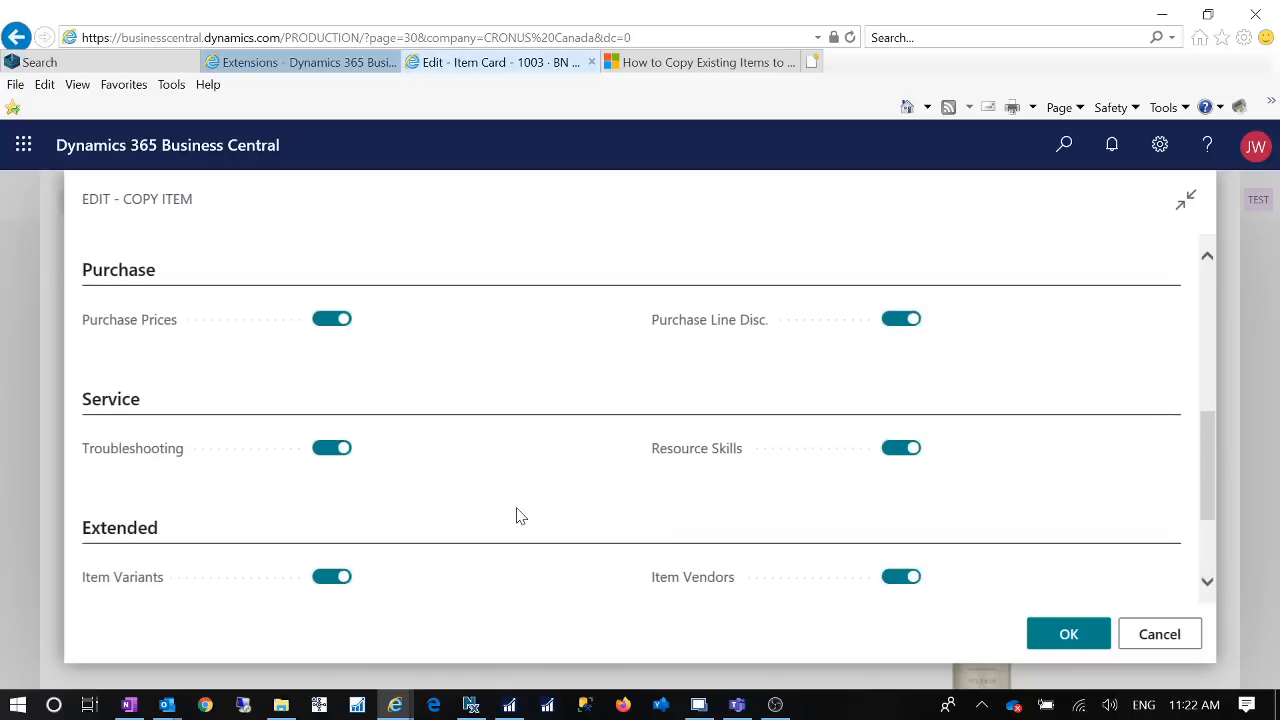
pyautogui.scroll(-8, 519, 521)
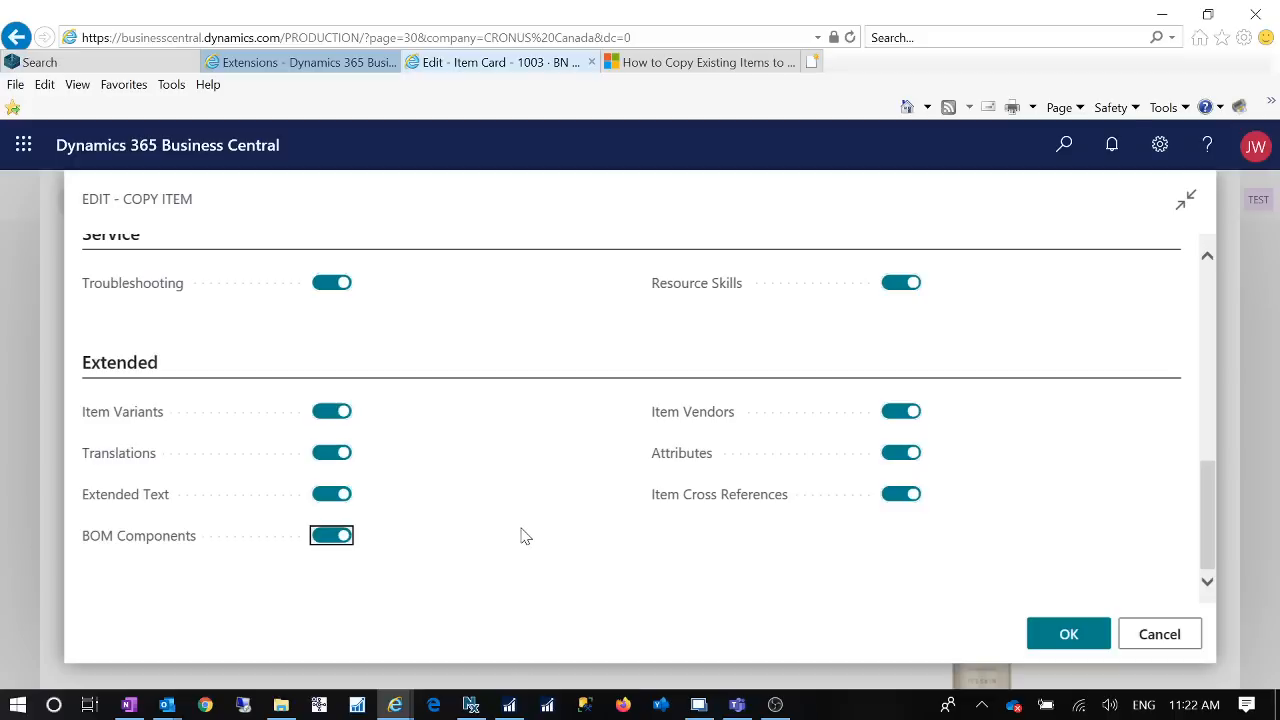
pyautogui.scroll(8, 520, 537)
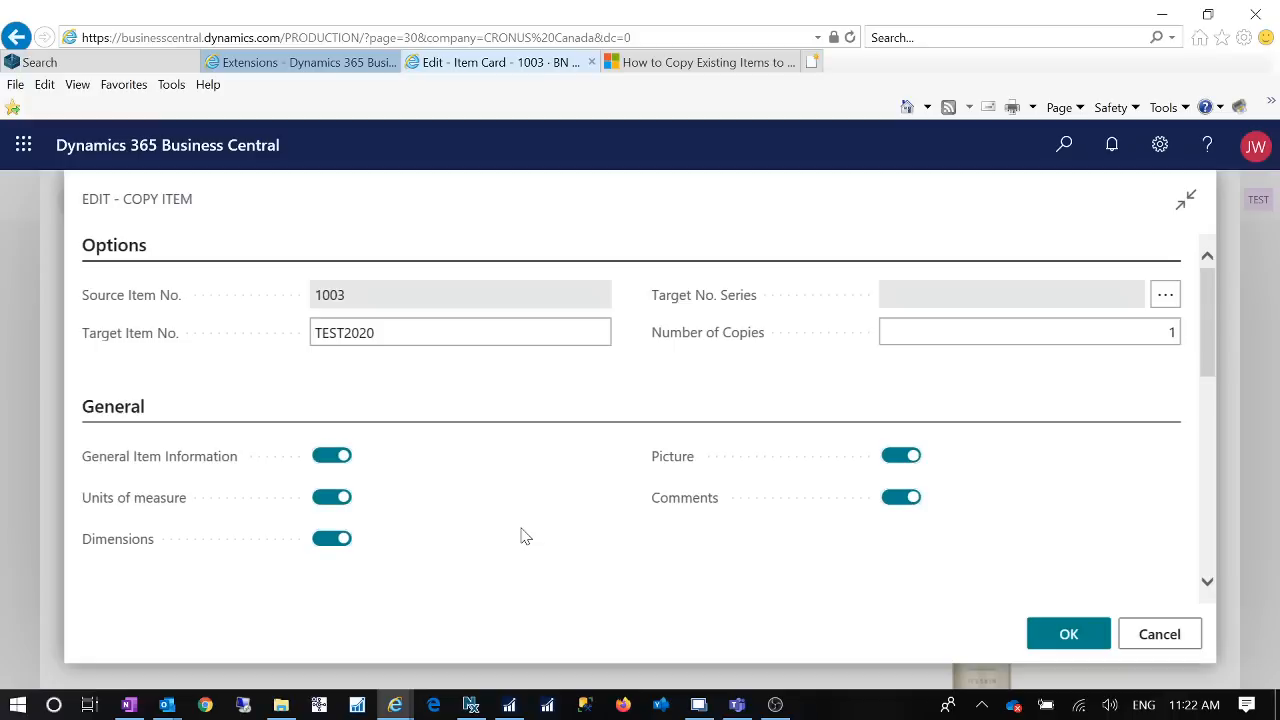
pyautogui.scroll(-8, 520, 537)
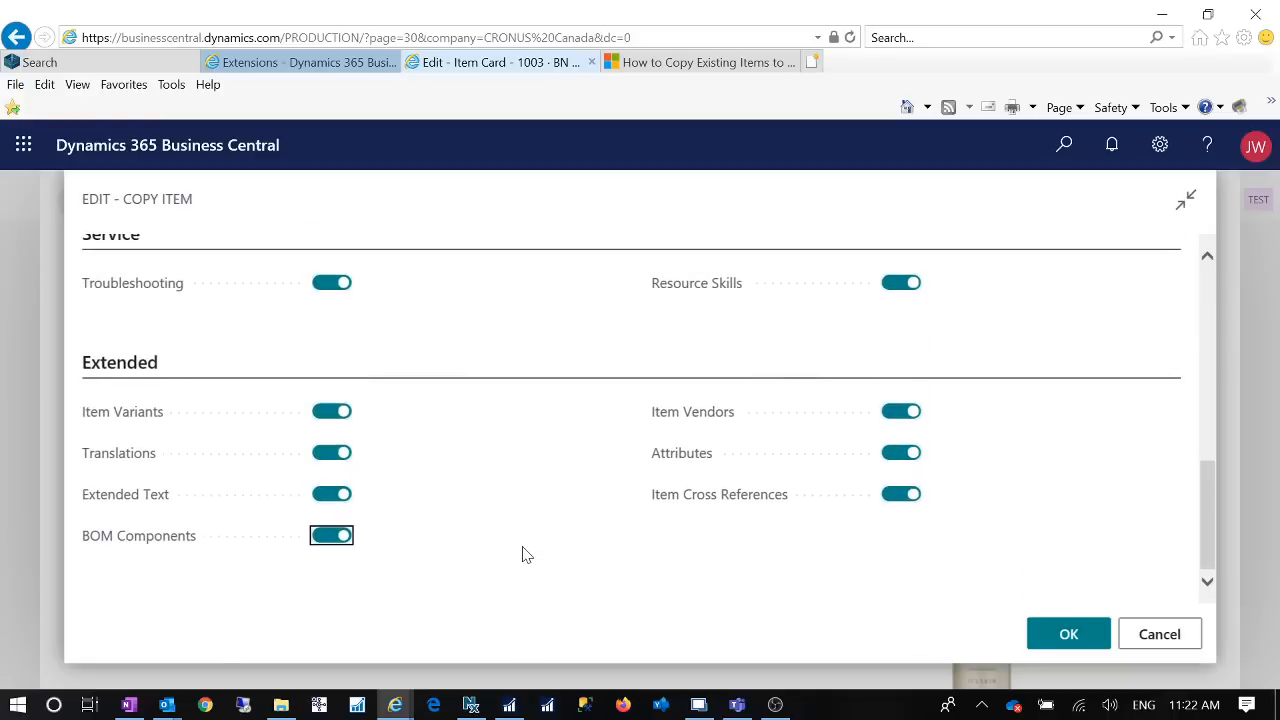
pyautogui.scroll(5, 485, 535)
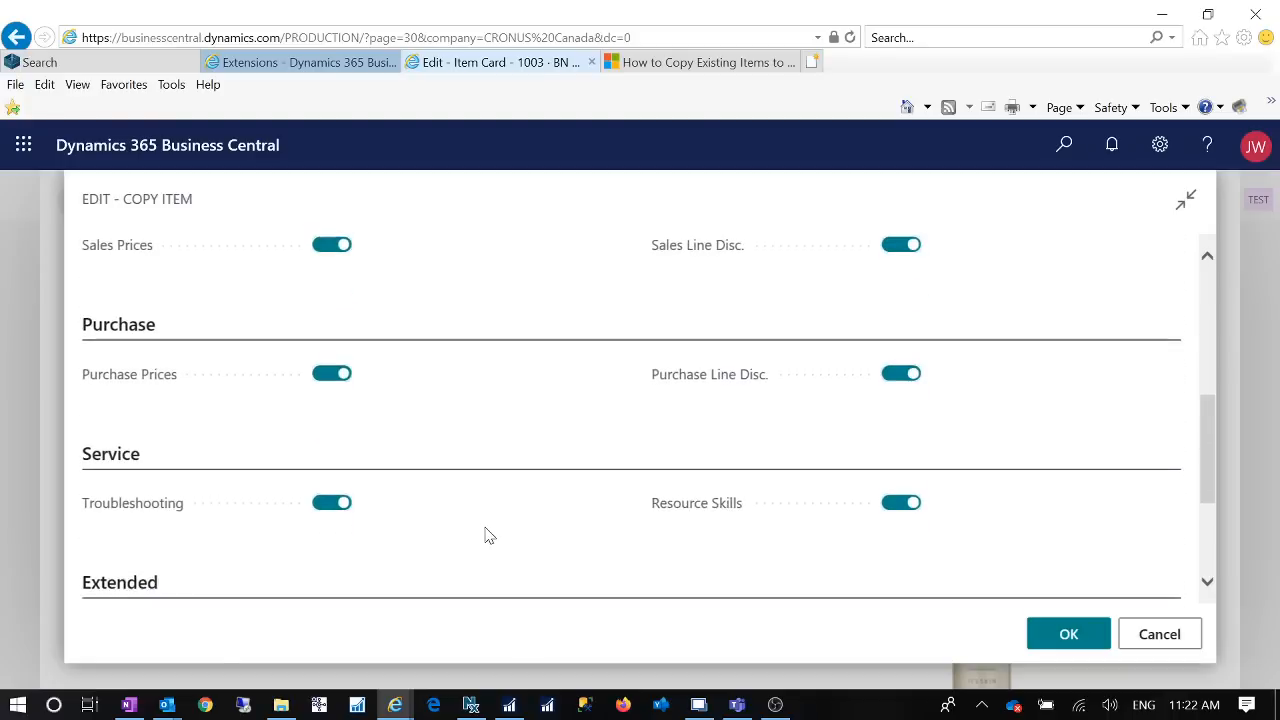
pyautogui.scroll(3, 489, 539)
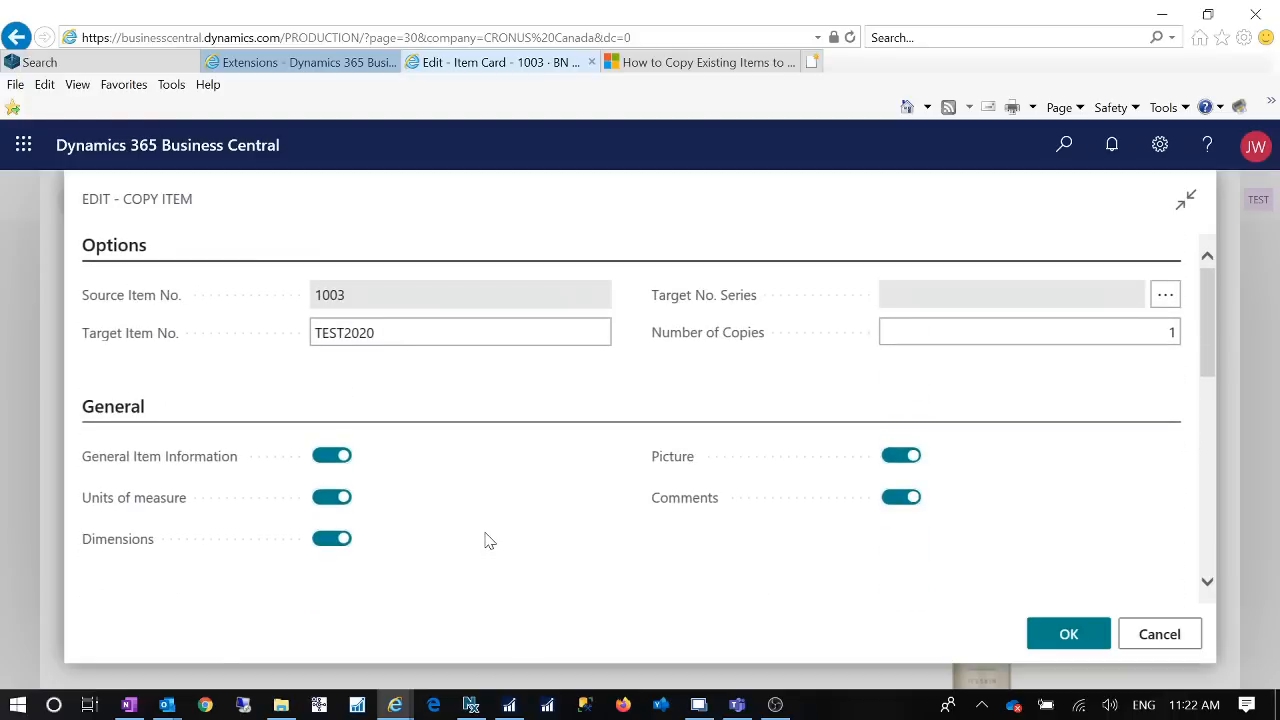
pyautogui.scroll(-8, 489, 540)
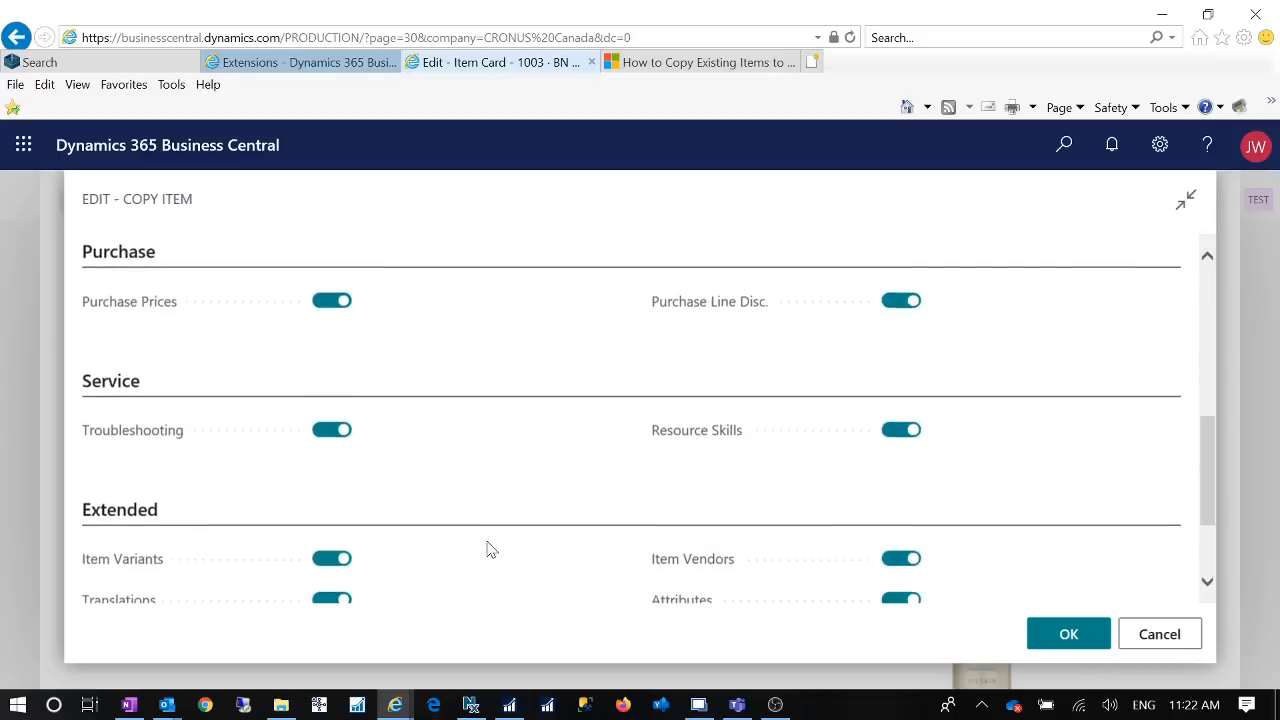
pyautogui.scroll(8, 489, 549)
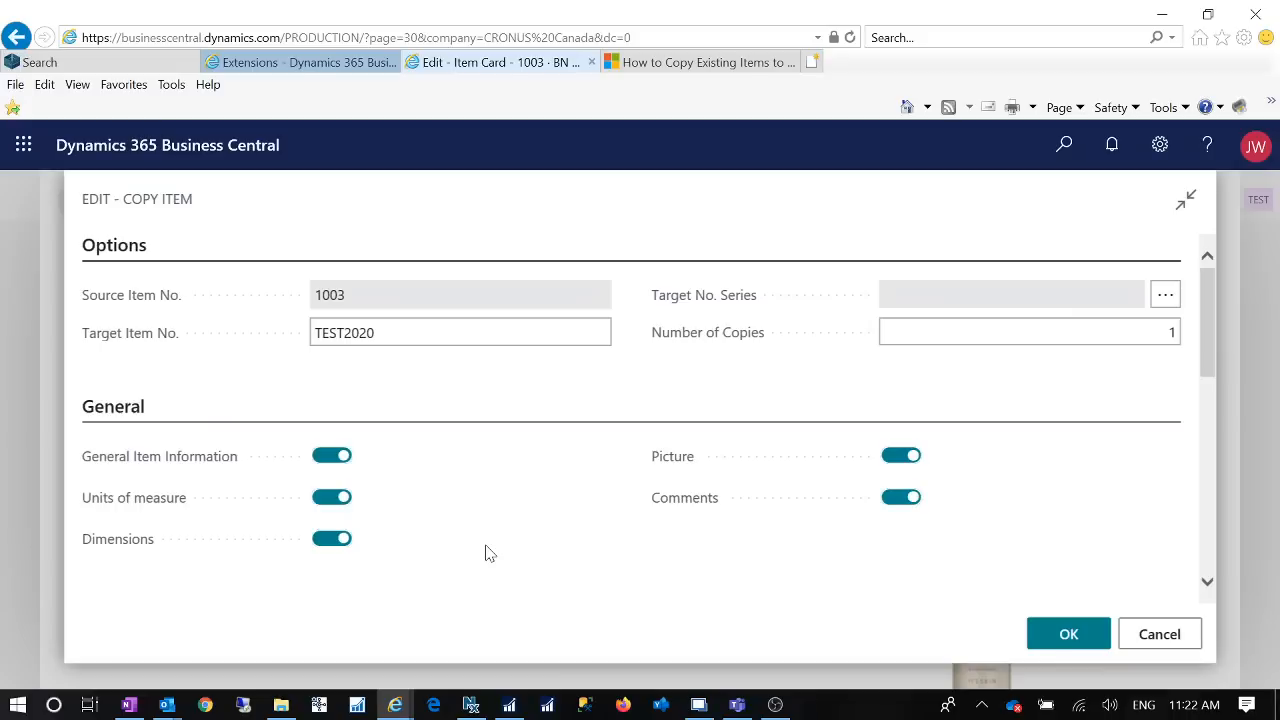
pyautogui.scroll(-6, 487, 553)
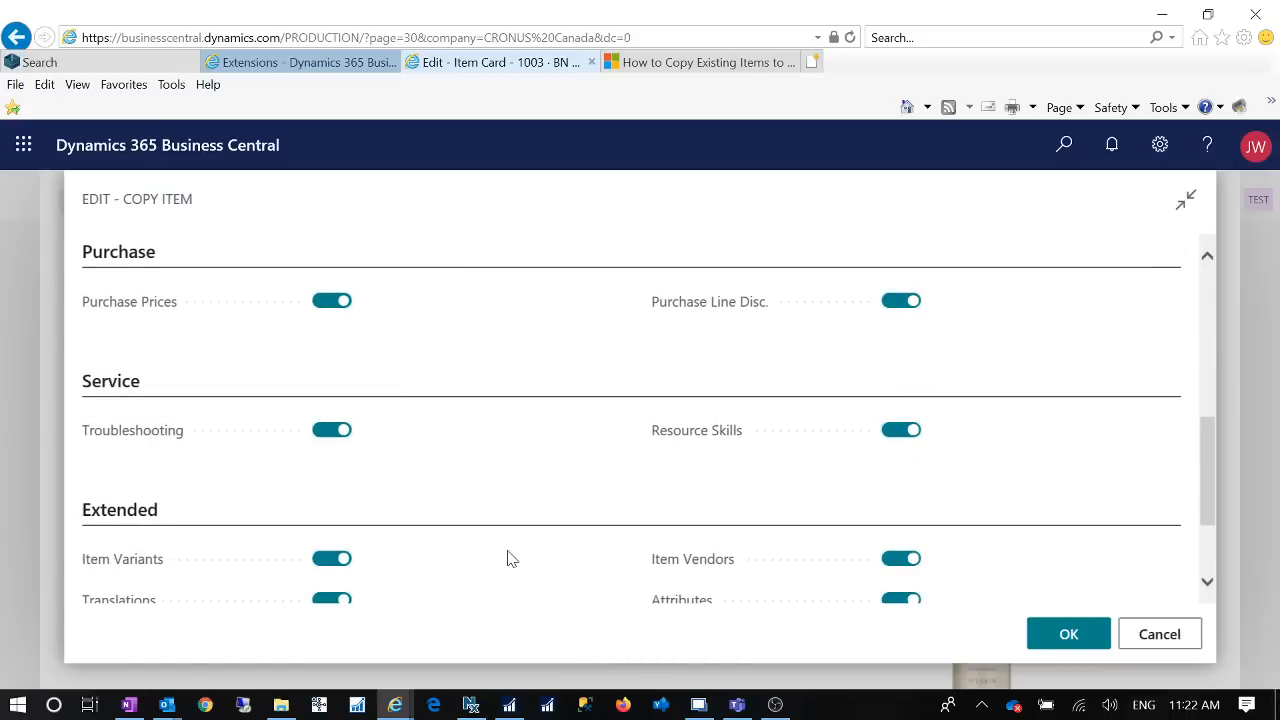
pyautogui.scroll(6, 508, 558)
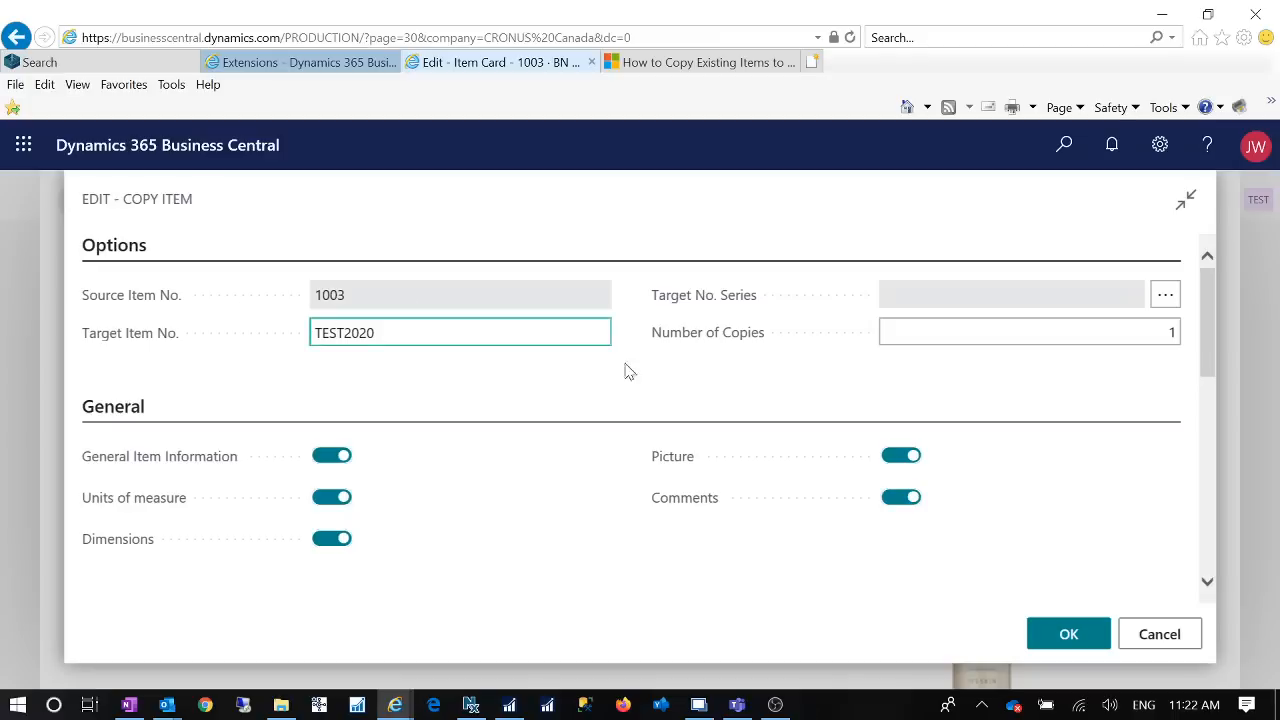
pyautogui.scroll(-2, 587, 498)
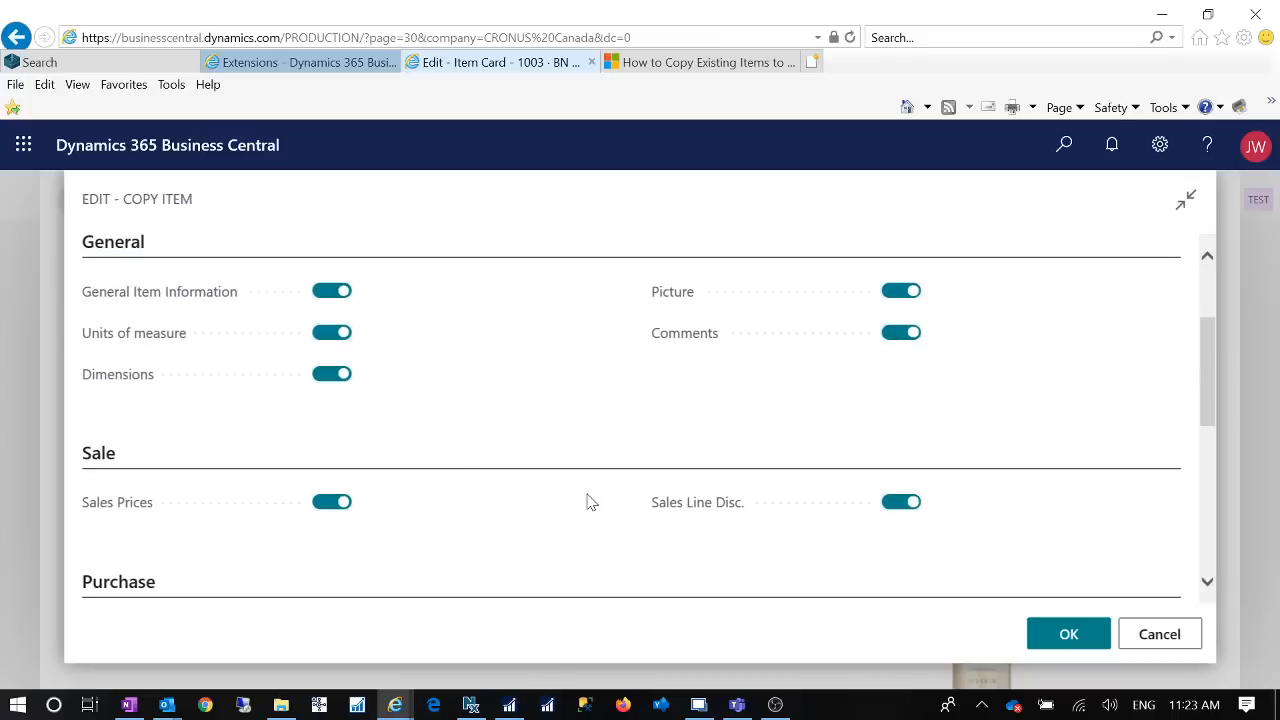
pyautogui.scroll(-2, 587, 502)
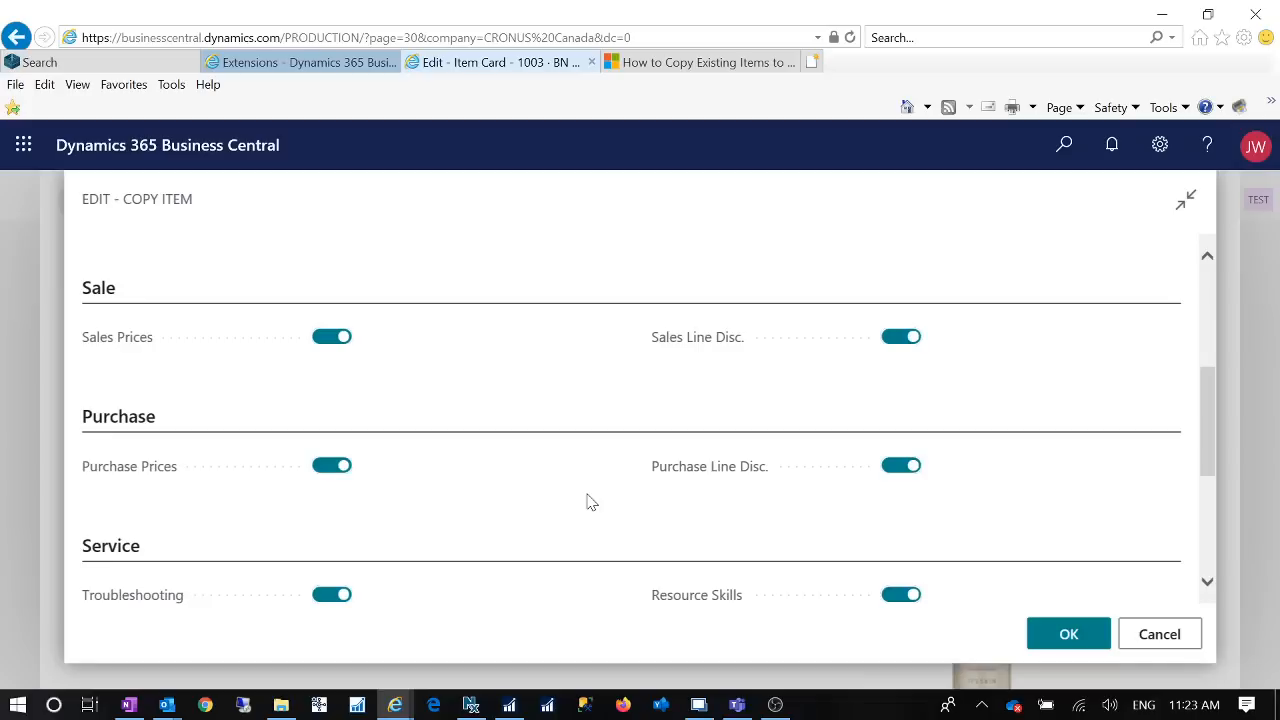
pyautogui.scroll(-2, 587, 502)
pyautogui.scroll(-2, 590, 501)
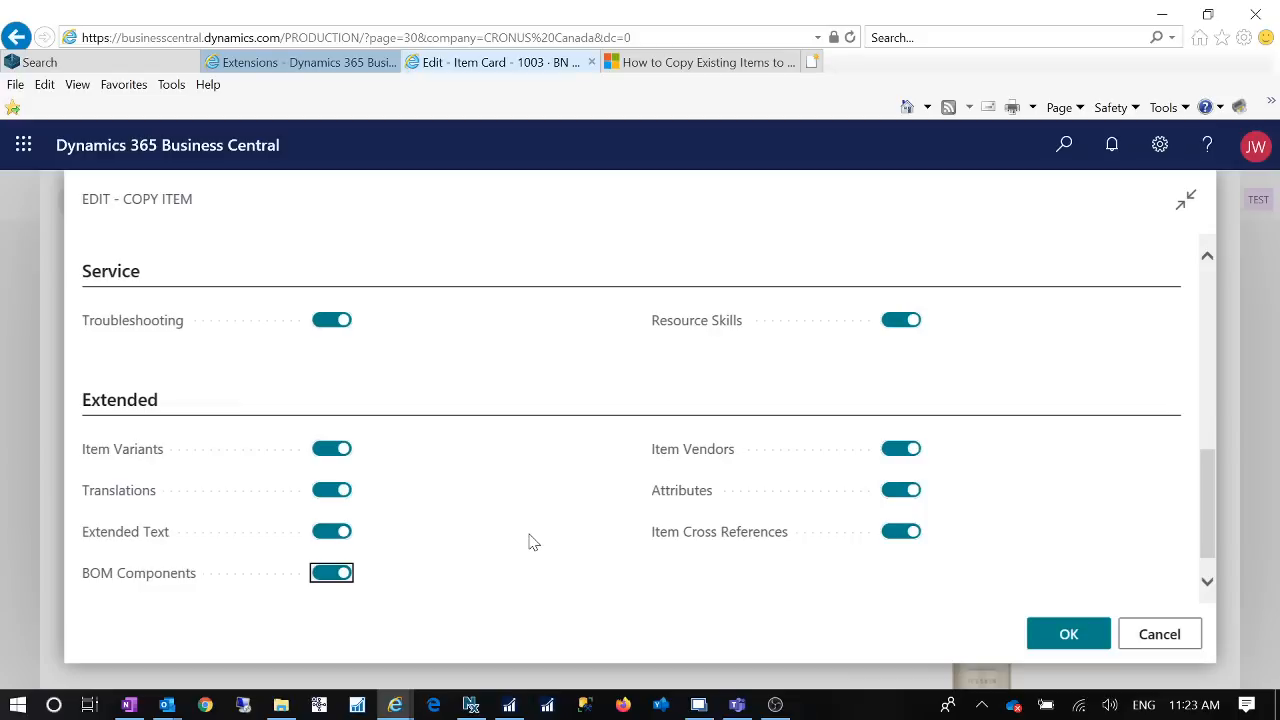
pyautogui.scroll(10, 533, 542)
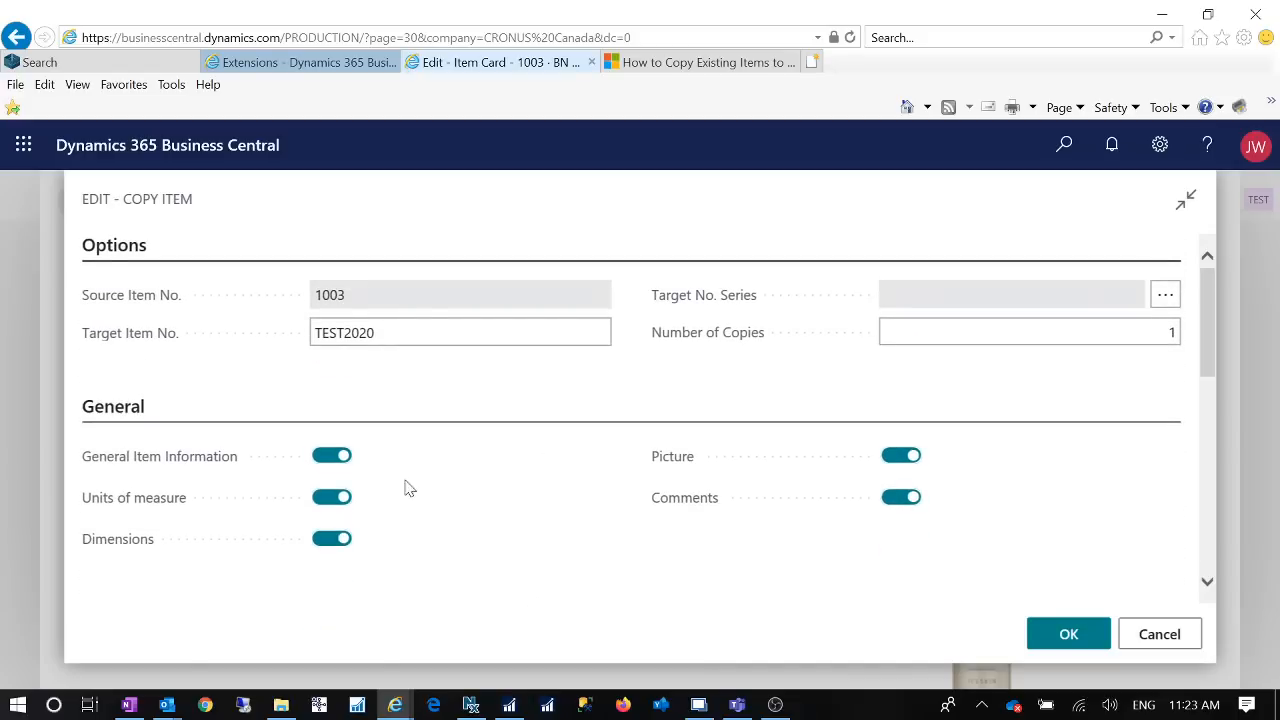
pyautogui.scroll(-3, 482, 514)
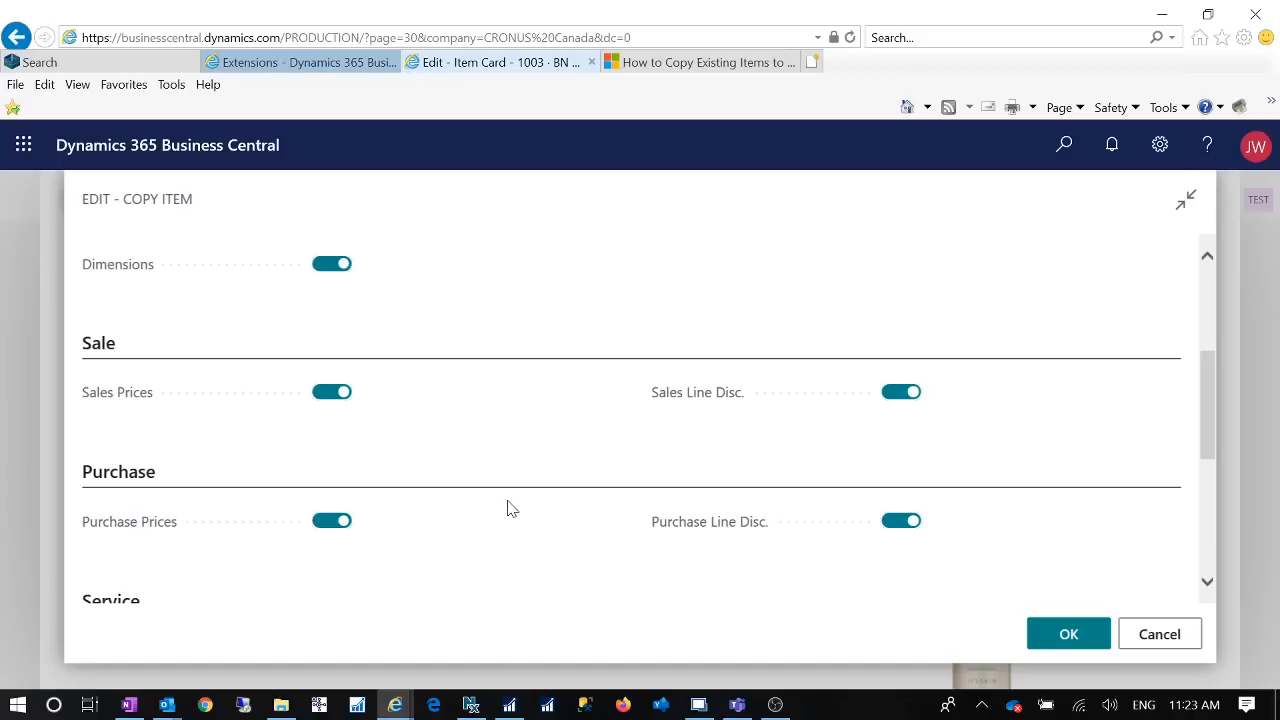
pyautogui.scroll(-3, 565, 459)
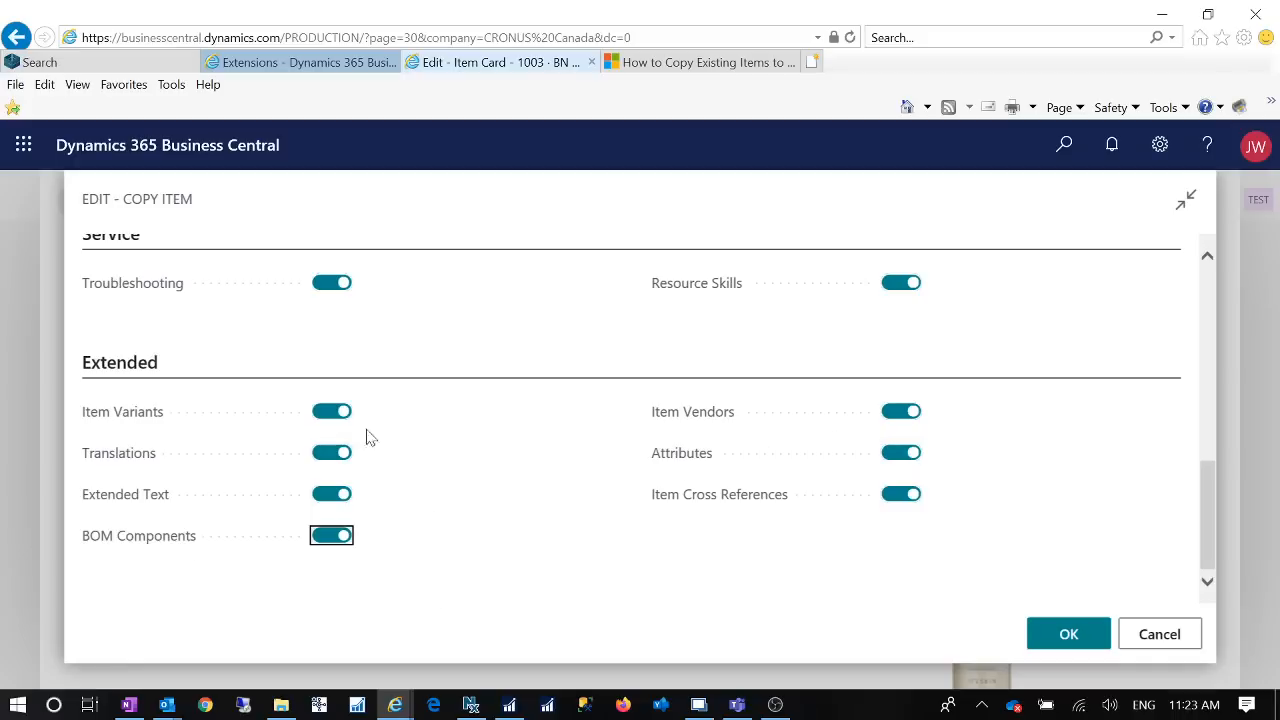
pyautogui.scroll(4, 606, 483)
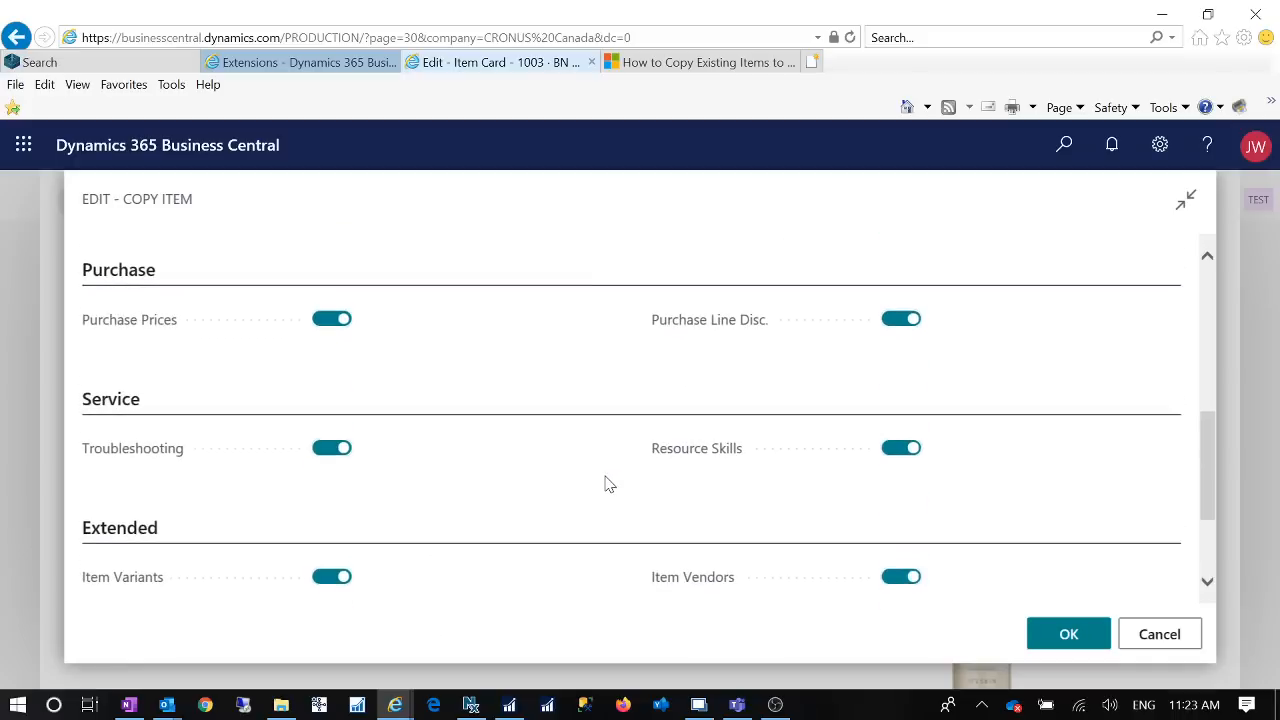
pyautogui.scroll(3, 603, 483)
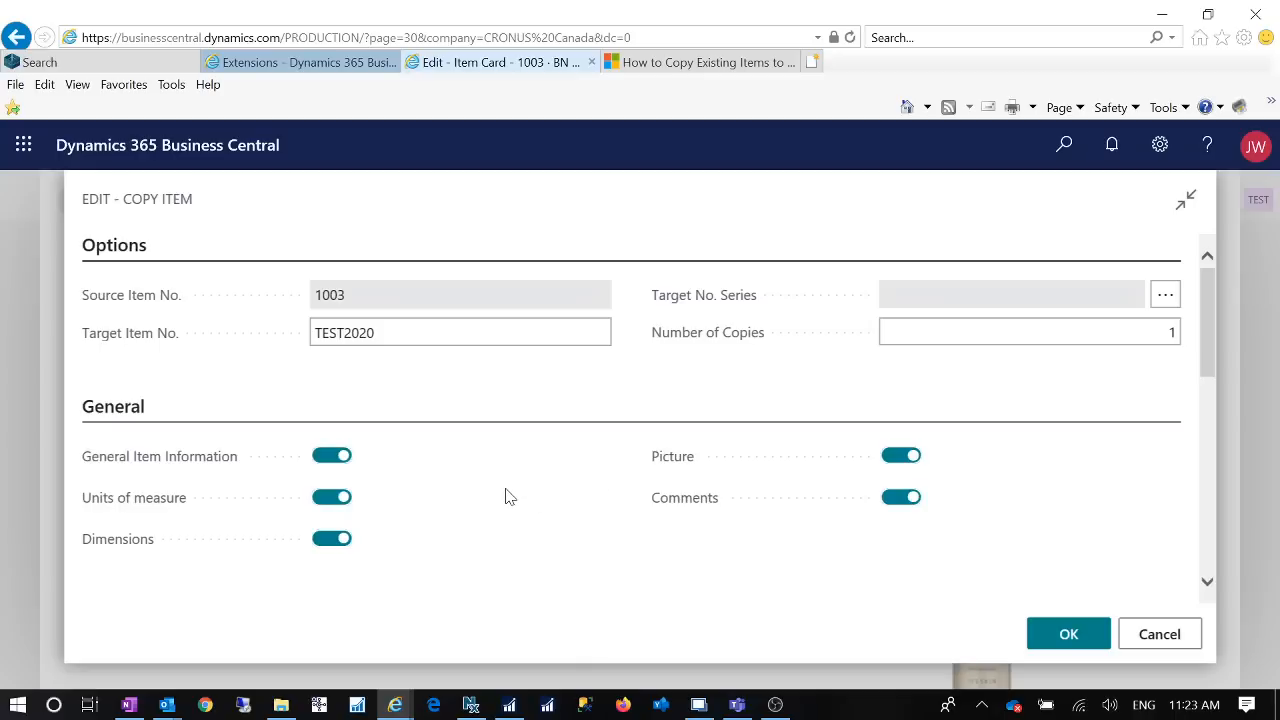
pyautogui.scroll(-5, 508, 491)
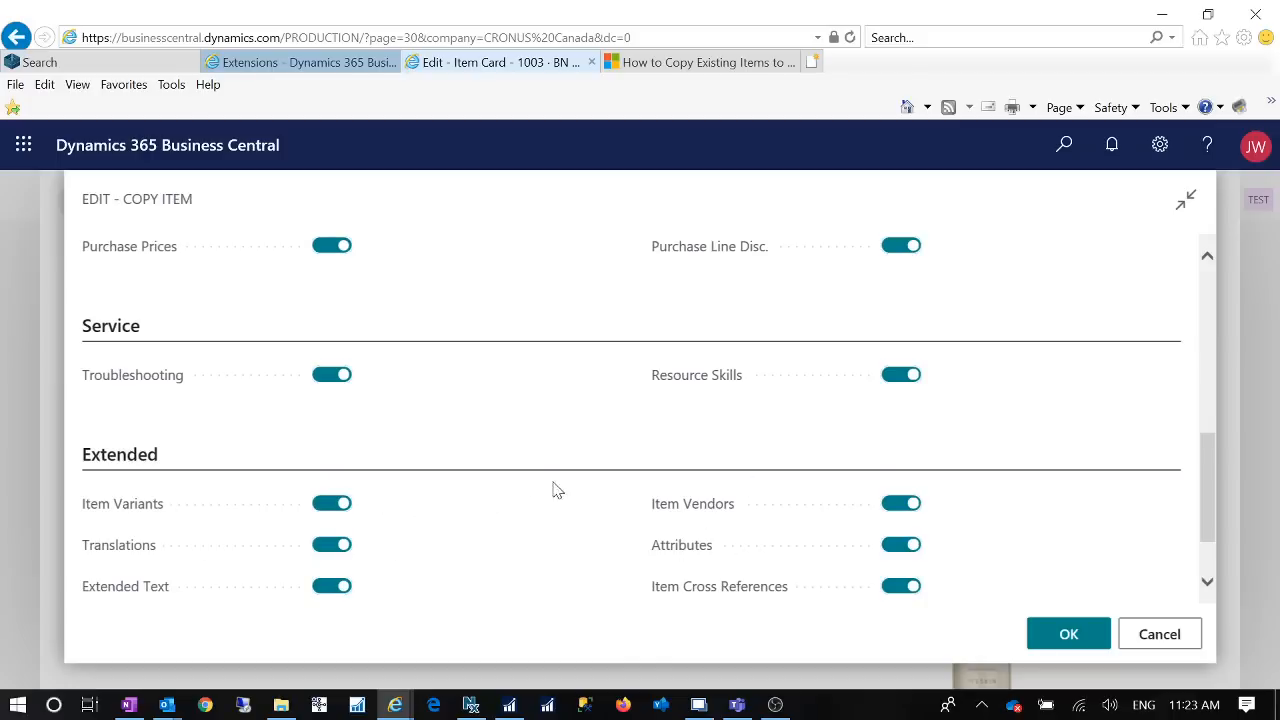
pyautogui.scroll(-2, 555, 520)
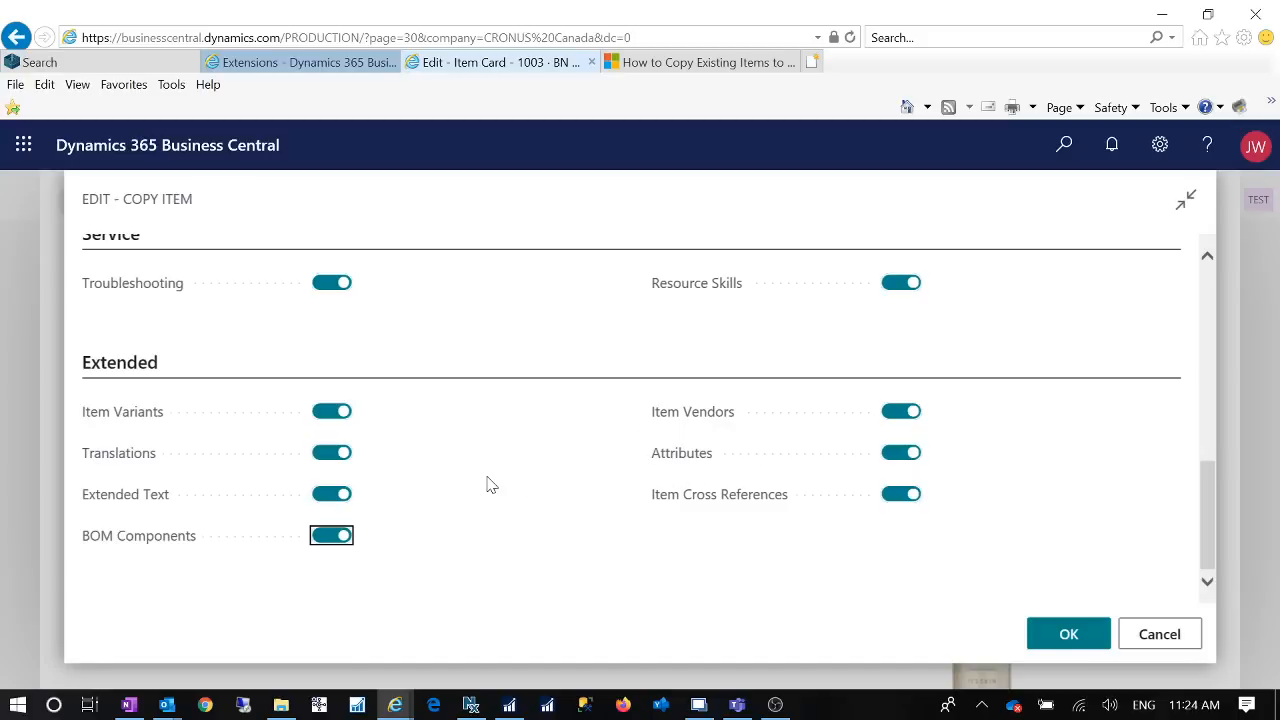
pyautogui.scroll(10, 490, 485)
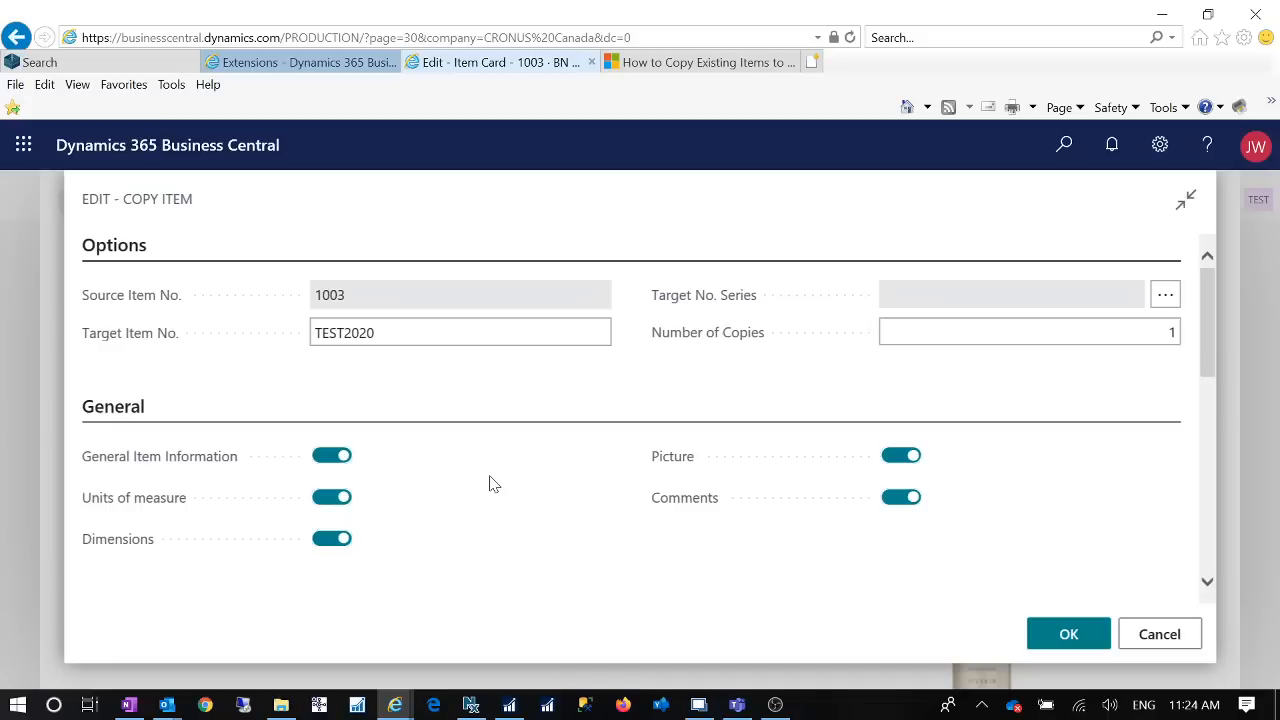
pyautogui.scroll(-2, 490, 485)
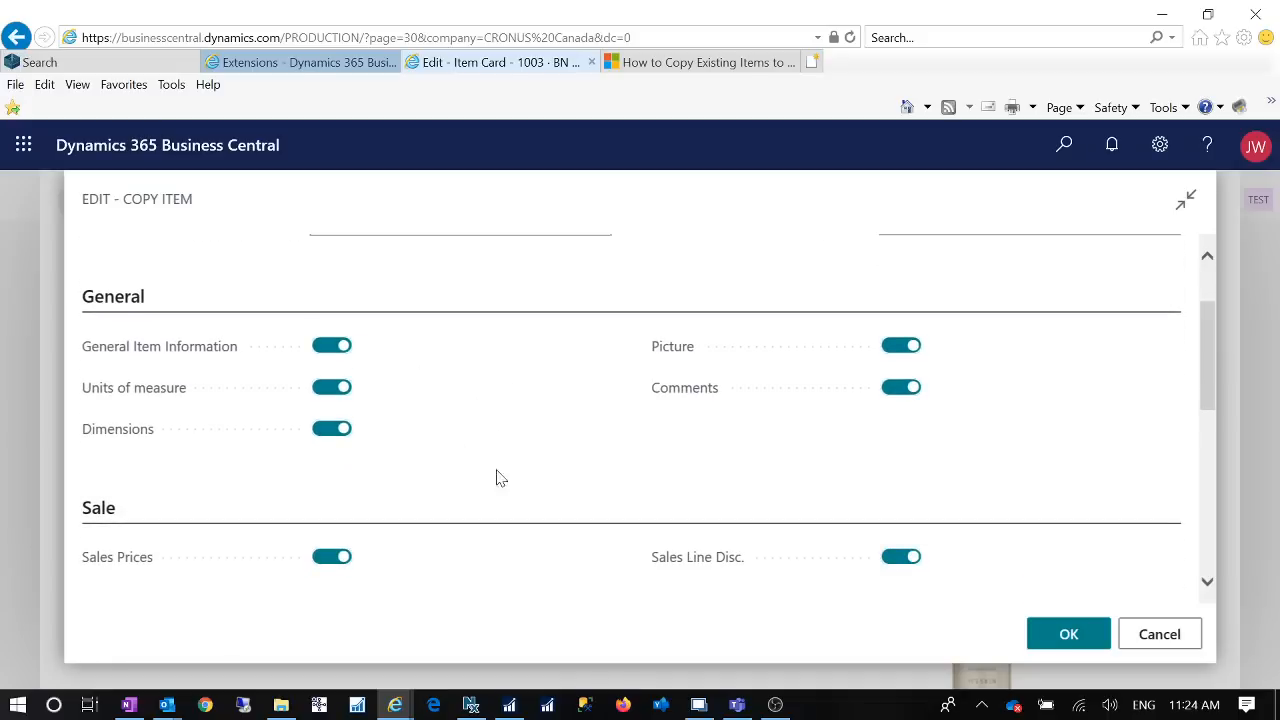
# Step: Recheck the Copy Item settings and open Help & Support to view its resources and feedback section
pyautogui.scroll(-5, 505, 485)
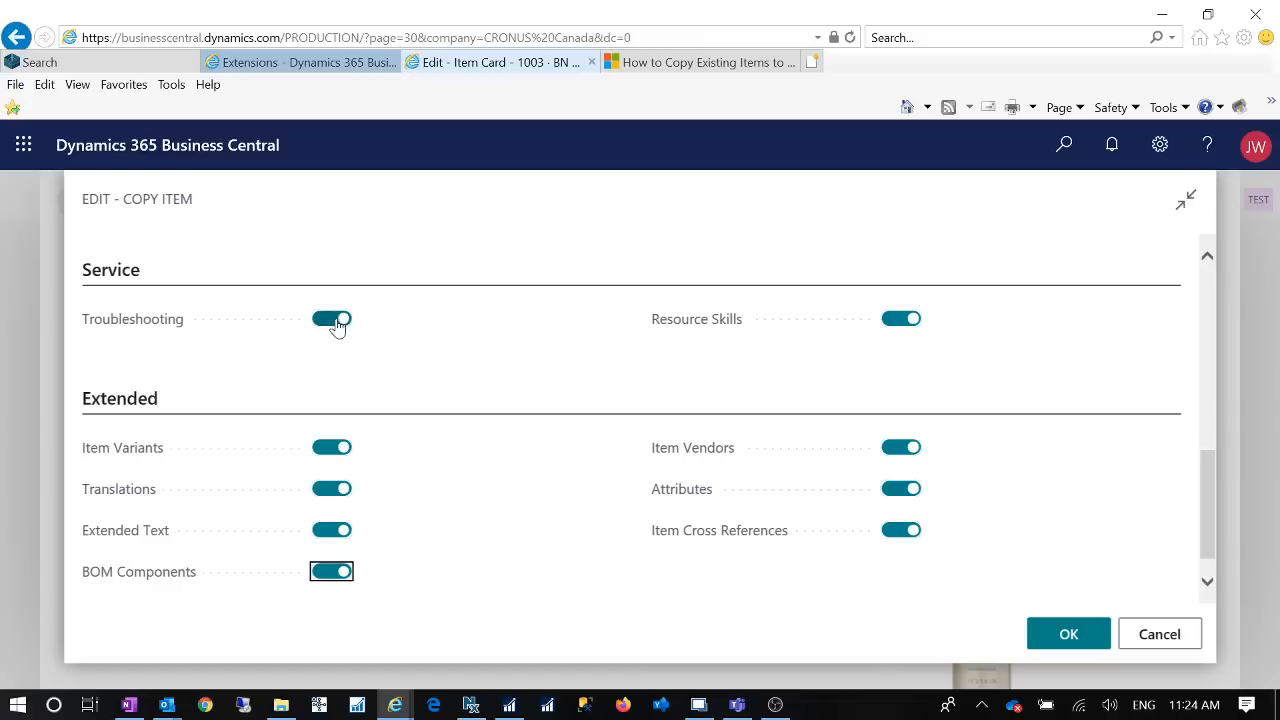
pyautogui.scroll(-1, 614, 471)
pyautogui.scroll(3, 611, 477)
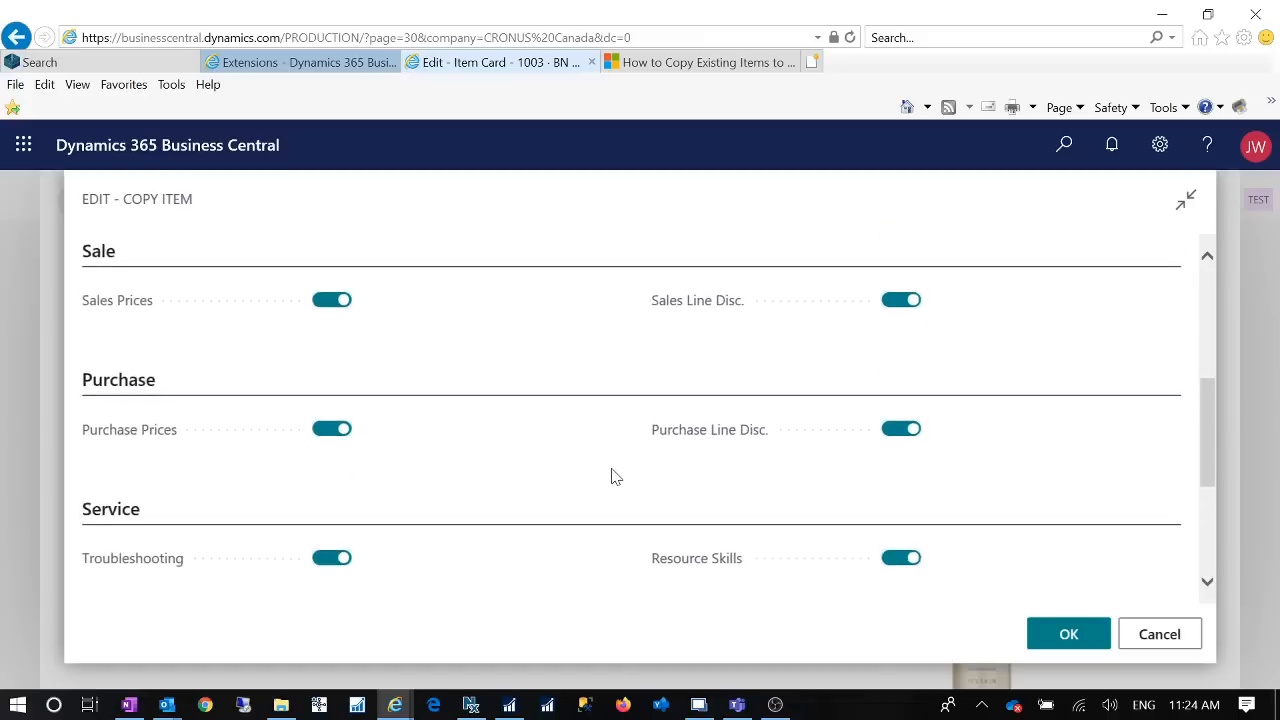
pyautogui.scroll(4, 611, 477)
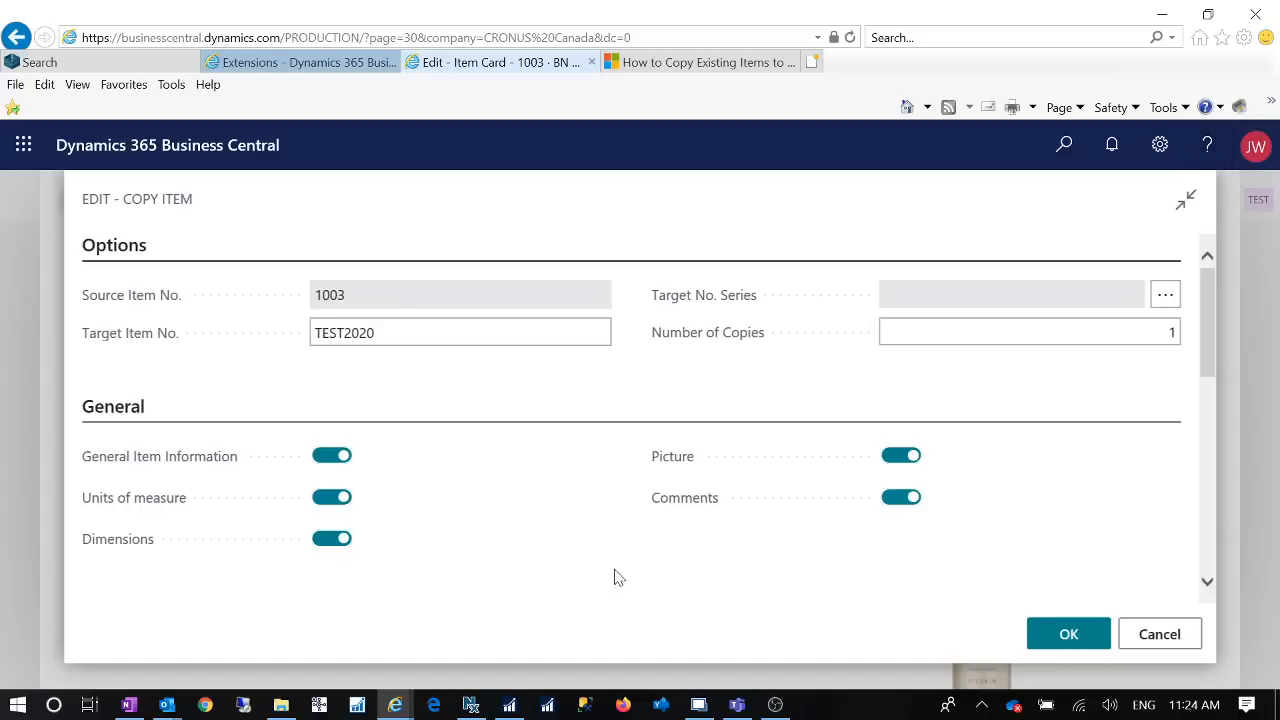
pyautogui.click(1206, 148)
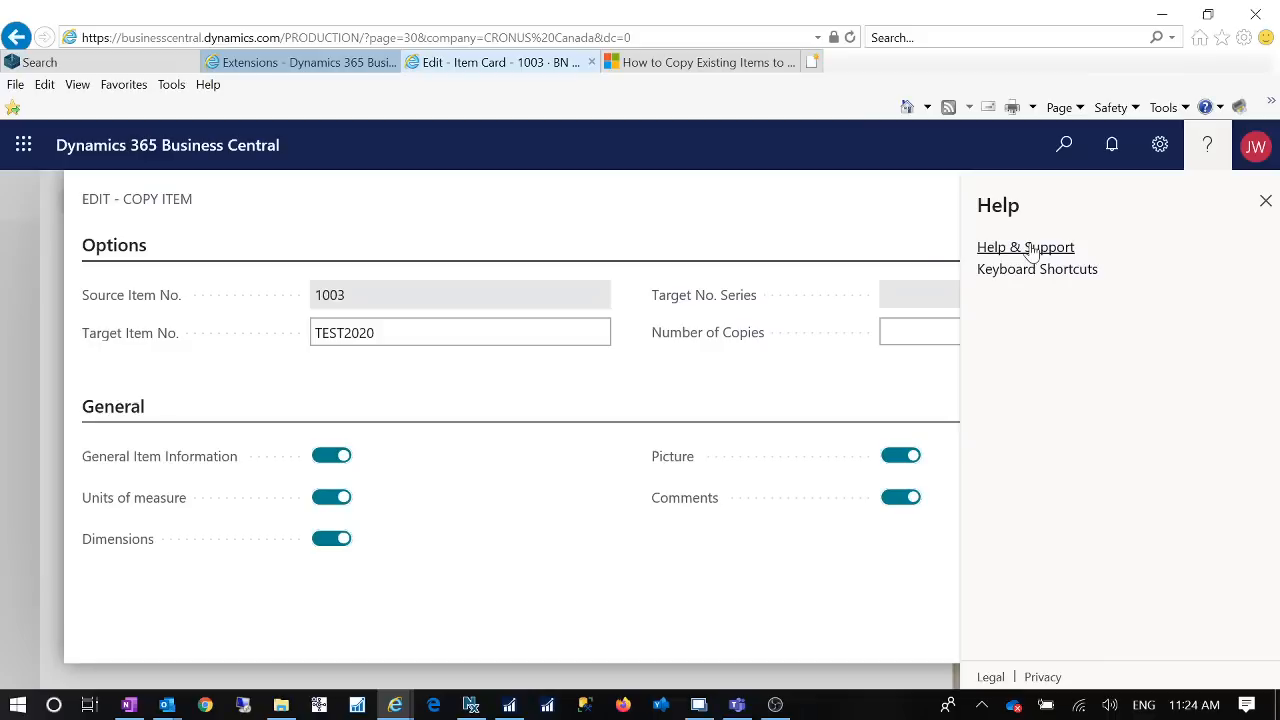
pyautogui.click(1020, 248)
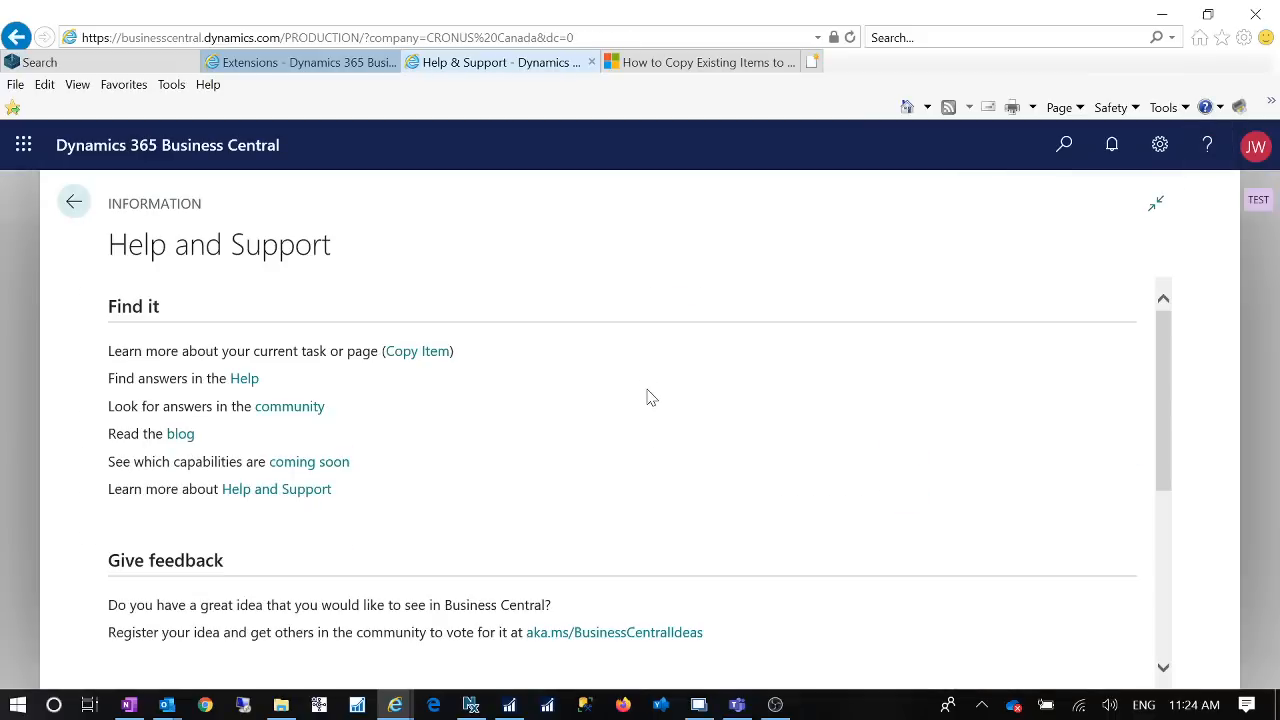
pyautogui.scroll(-3, 652, 402)
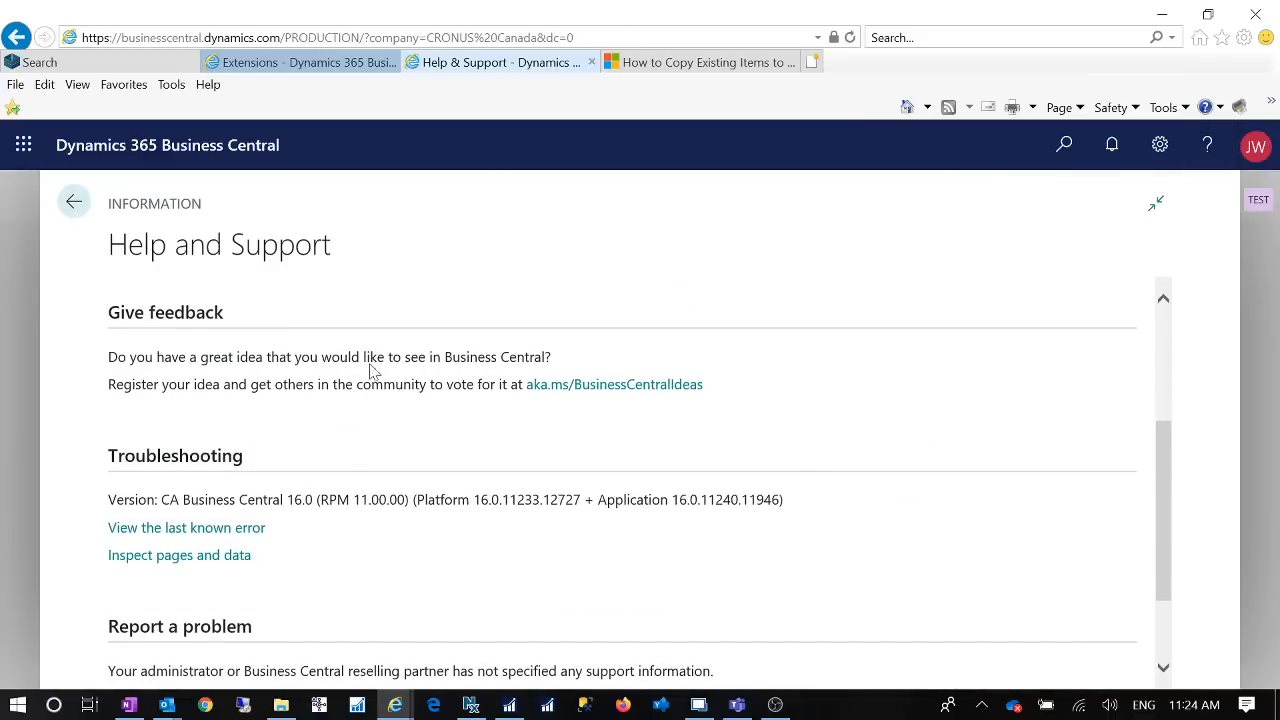
# Step: Open the Business Central ideas site linked under Give feedback, look through its idea categories and close the site
pyautogui.click(634, 388)
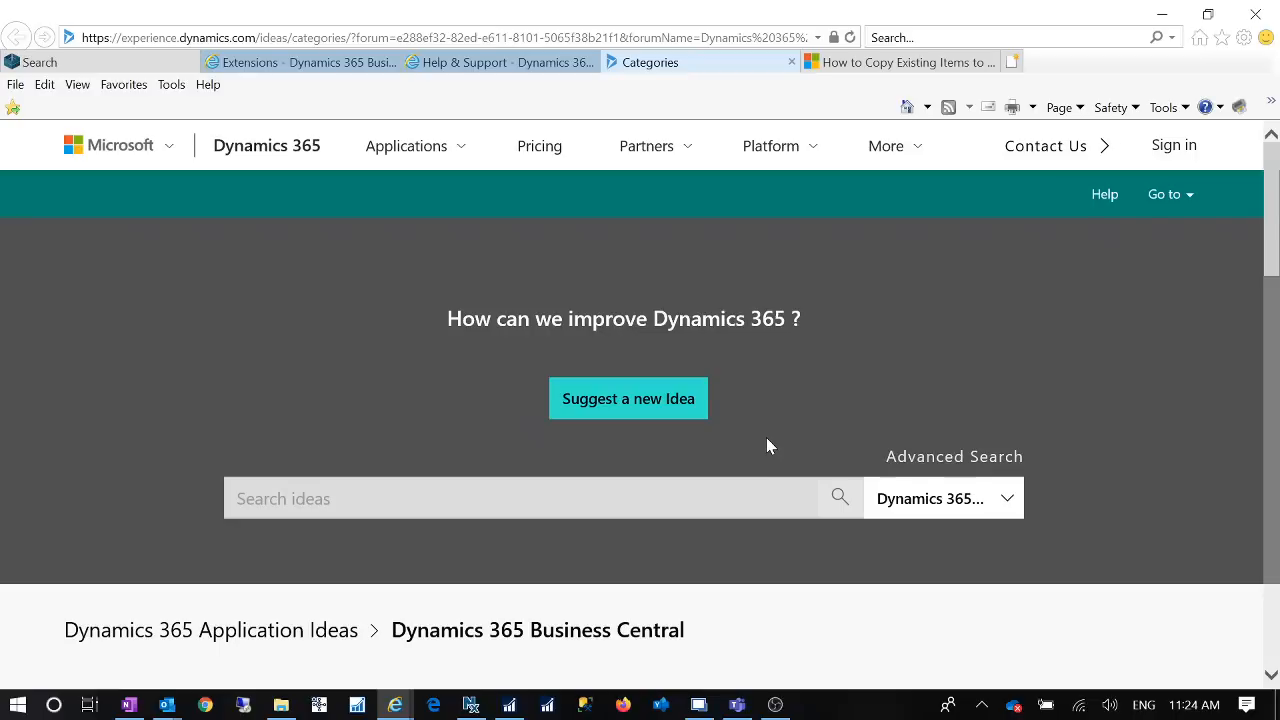
pyautogui.scroll(-1, 767, 438)
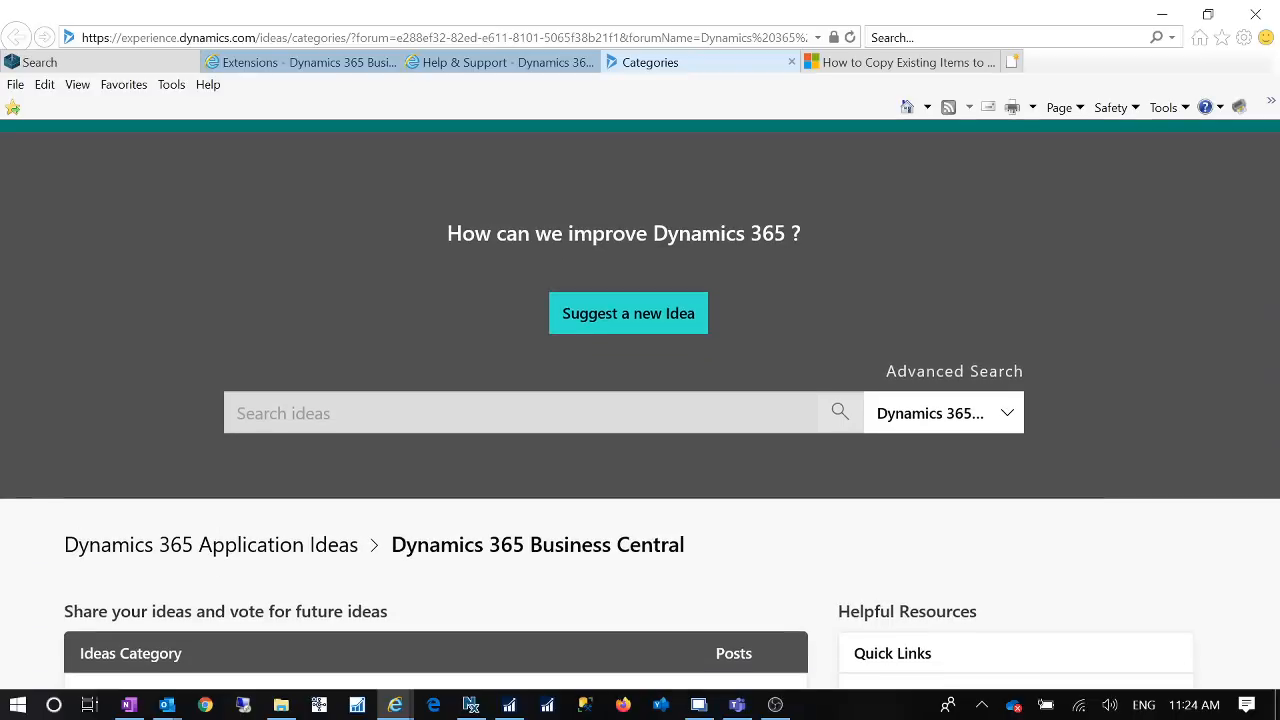
pyautogui.scroll(-1, 767, 438)
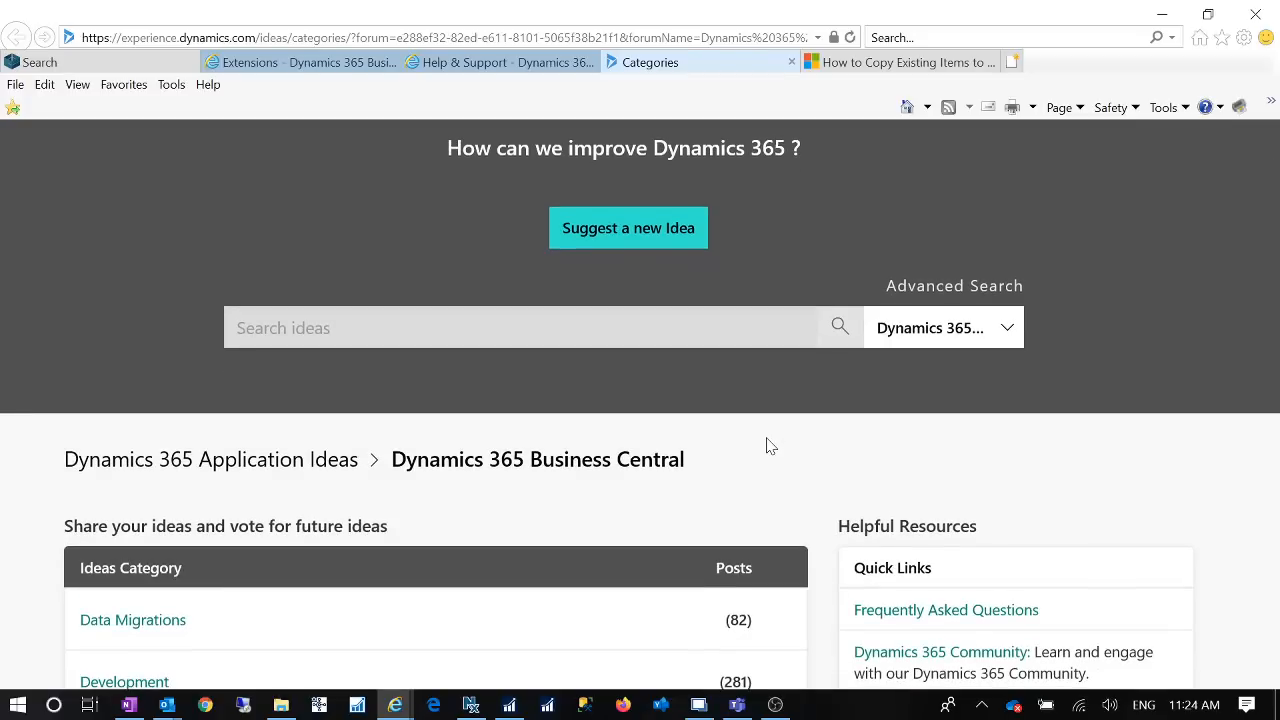
pyautogui.scroll(-4, 767, 443)
pyautogui.scroll(5, 766, 437)
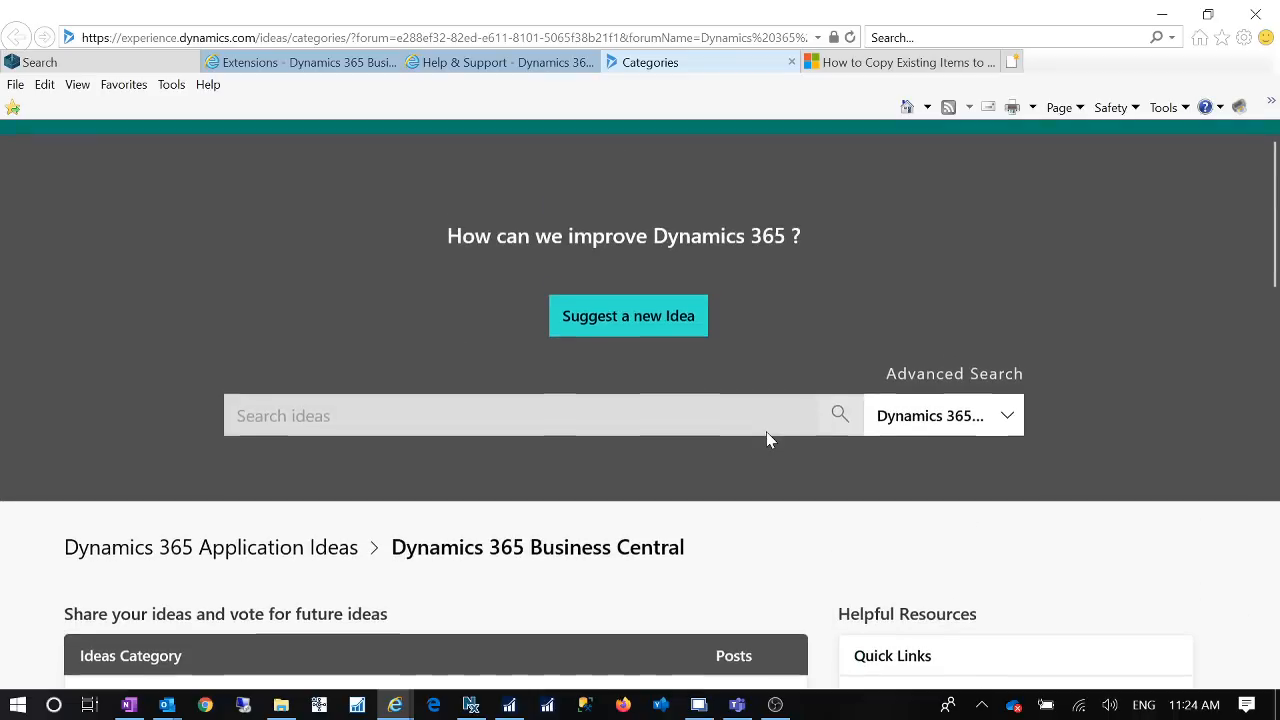
pyautogui.click(791, 63)
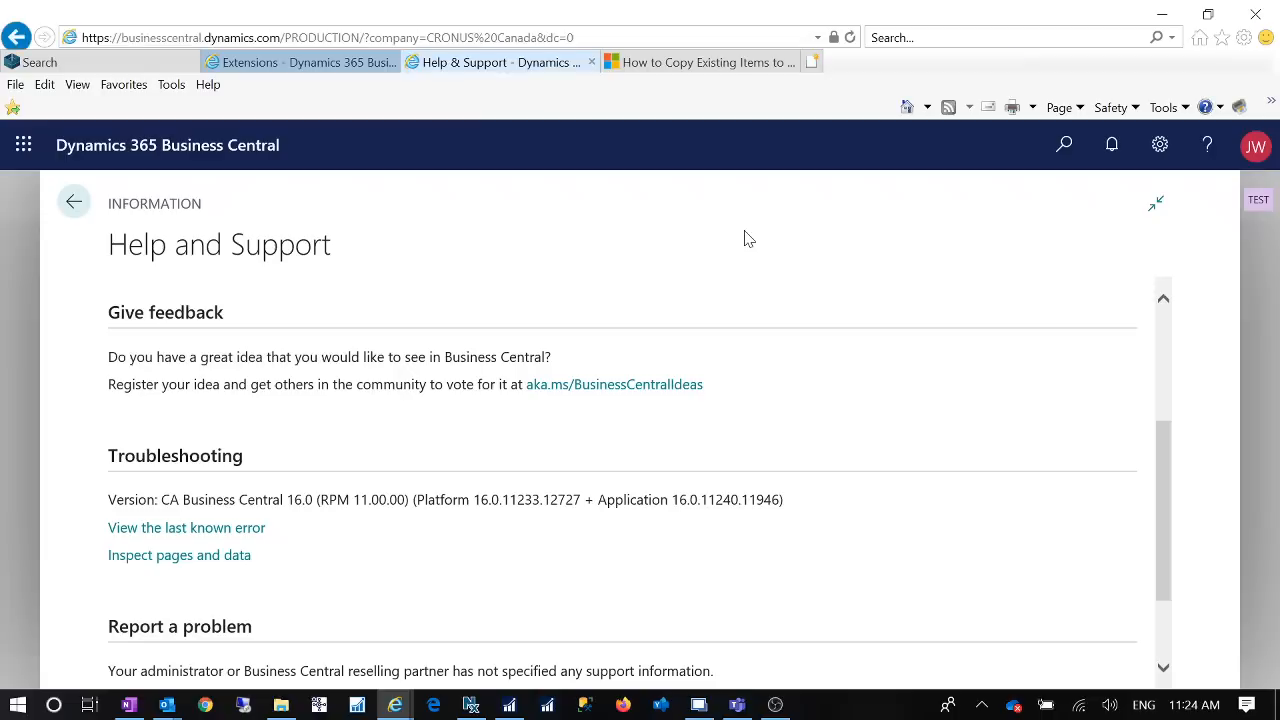
# Step: Close the Help and Support page, glance at the Copy Existing Items to Create New Items article and return to the Extensions list
pyautogui.click(591, 64)
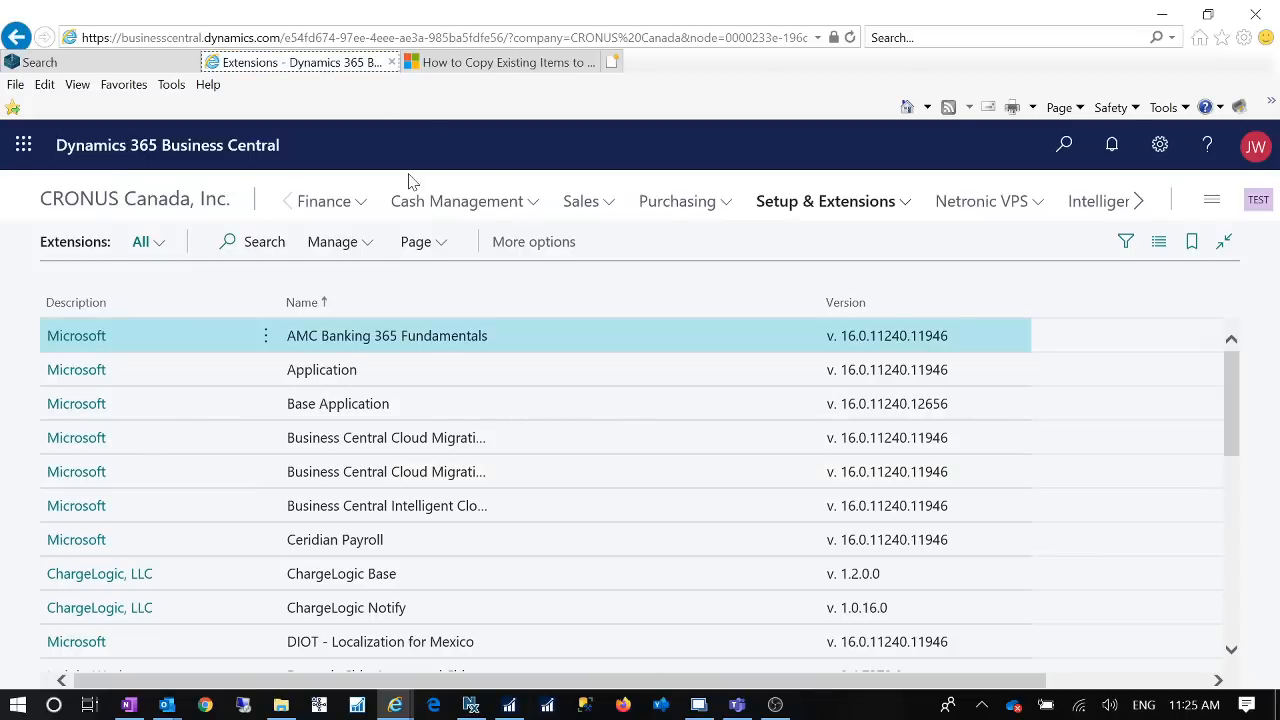
pyautogui.click(493, 64)
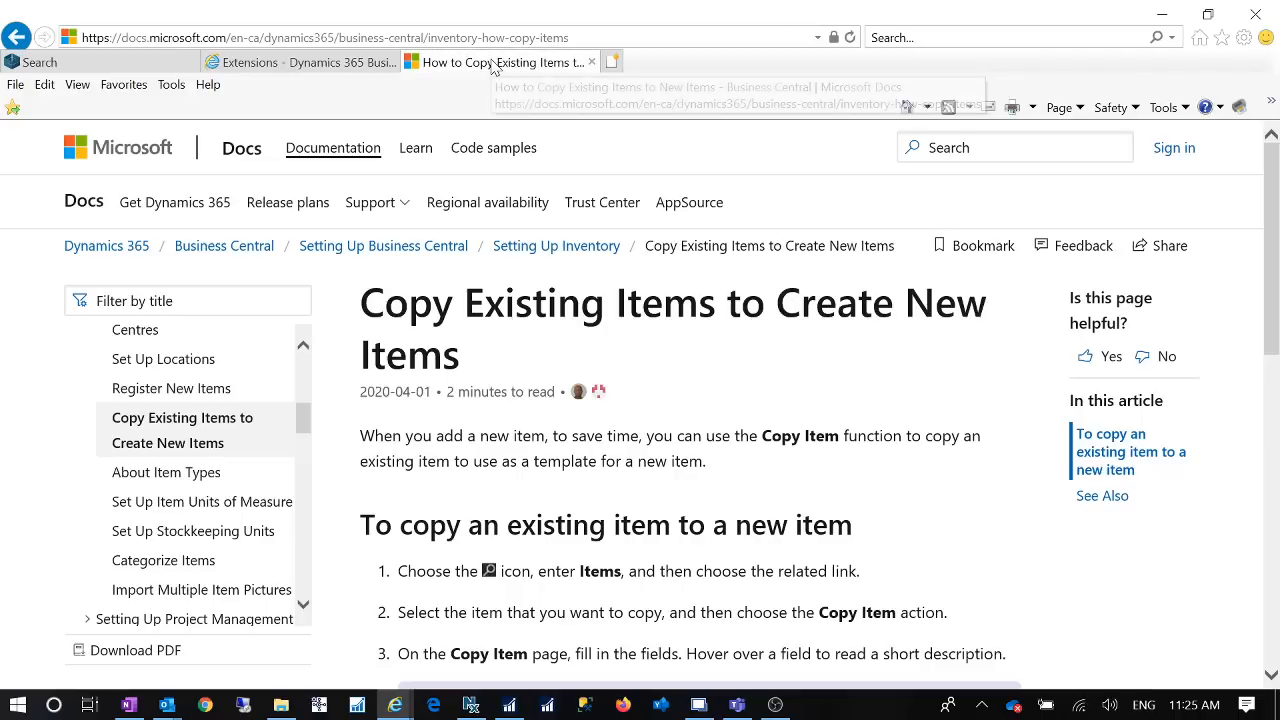
pyautogui.click(257, 60)
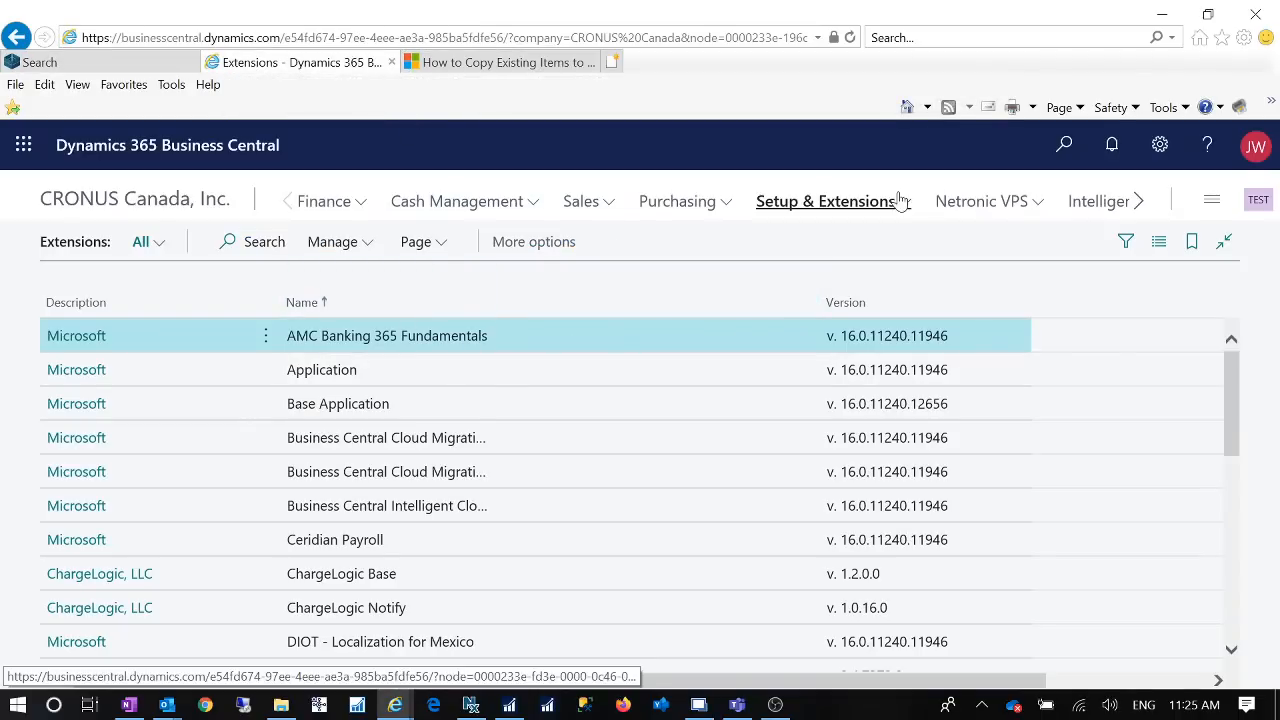
# Step: Inspect the error details of the most recent failed installation in the extension deployment status and return to the Extensions list
pyautogui.click(370, 252)
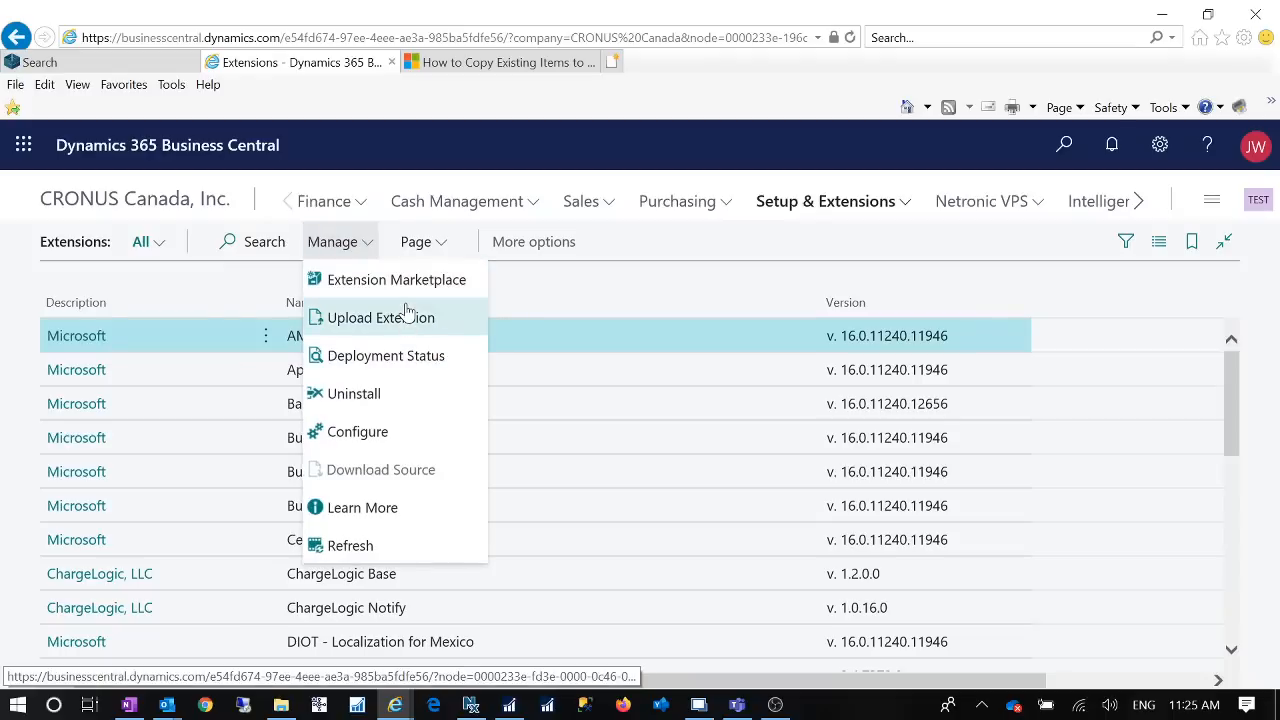
pyautogui.click(416, 360)
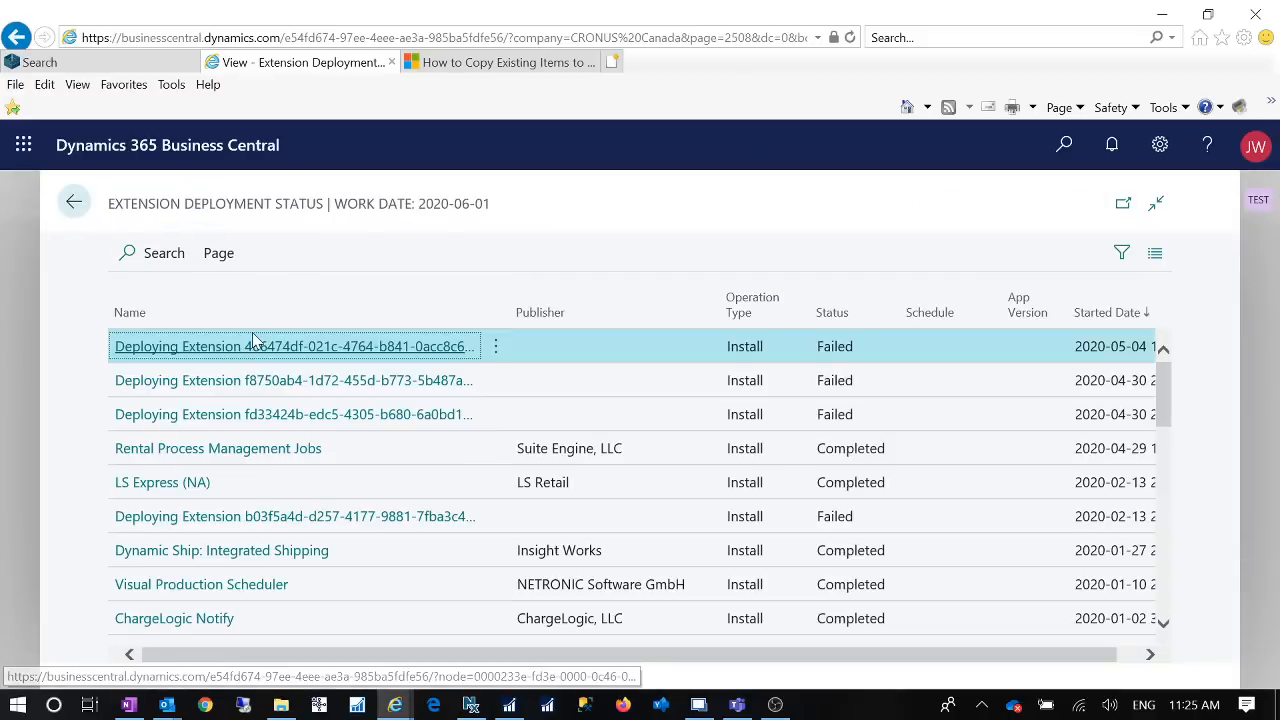
pyautogui.click(340, 347)
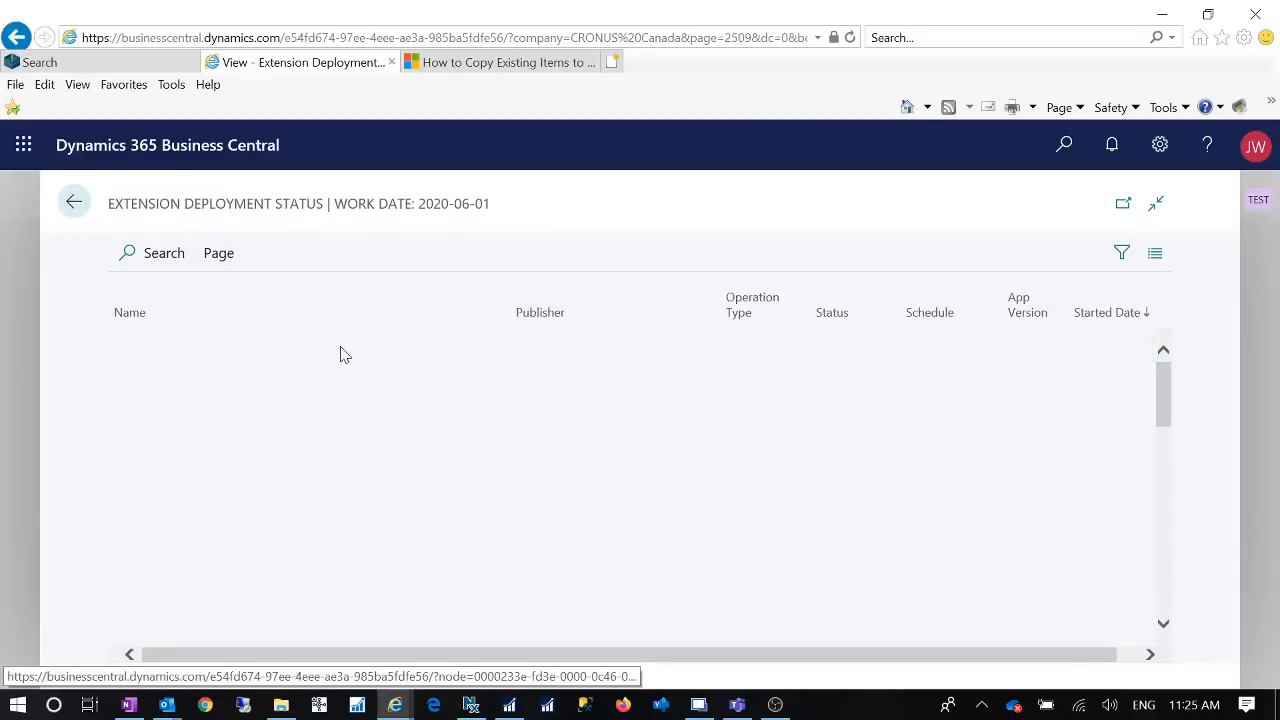
pyautogui.click(722, 548)
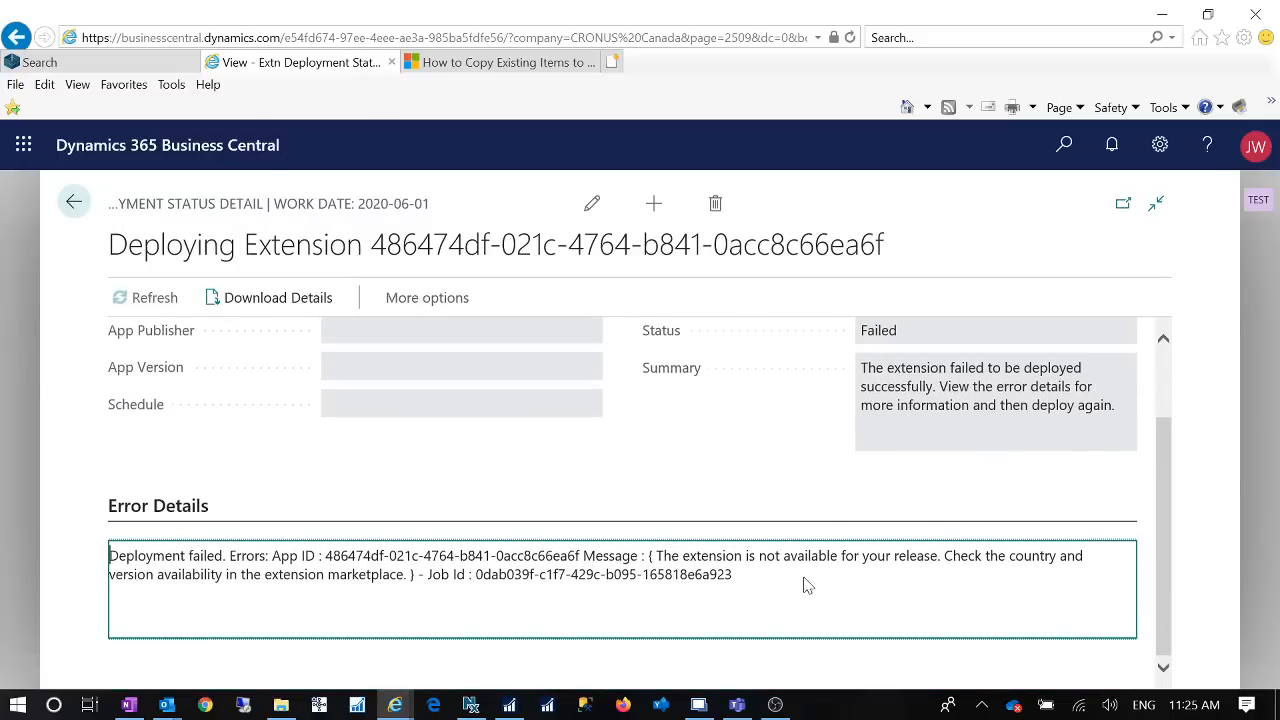
pyautogui.moveTo(808, 585); pyautogui.dragTo(145, 565)
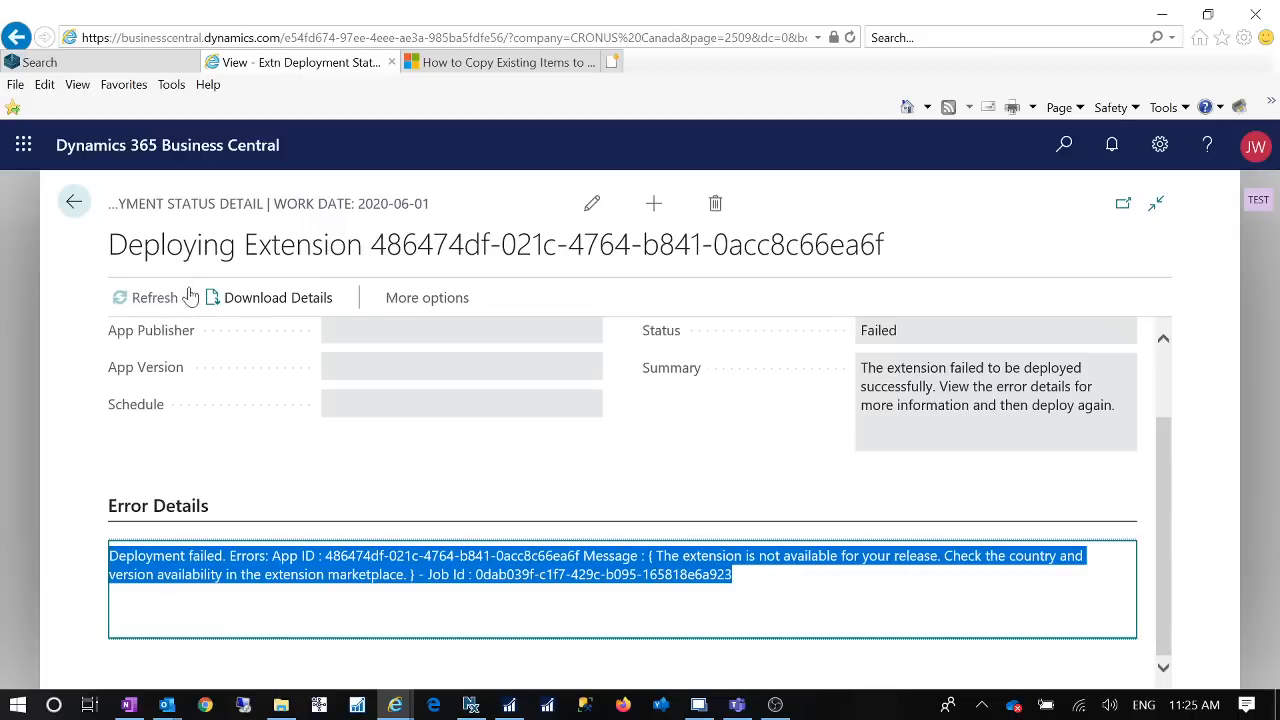
pyautogui.click(74, 203)
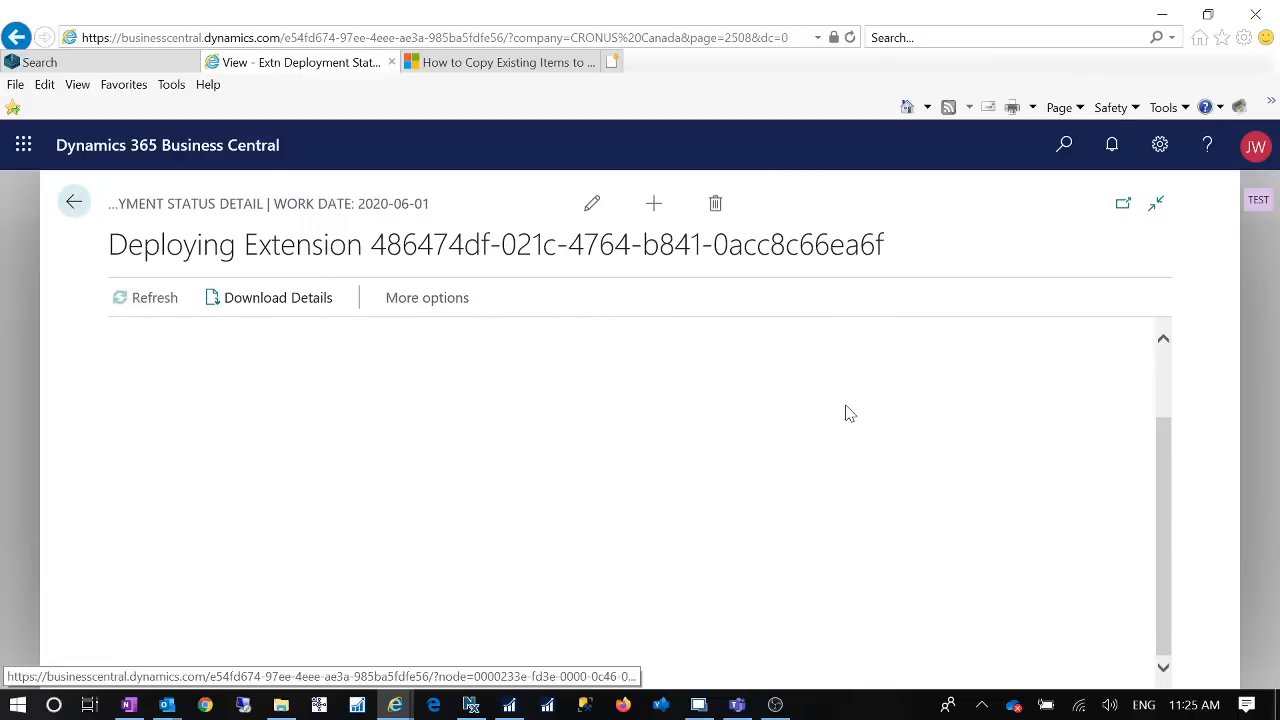
pyautogui.click(74, 204)
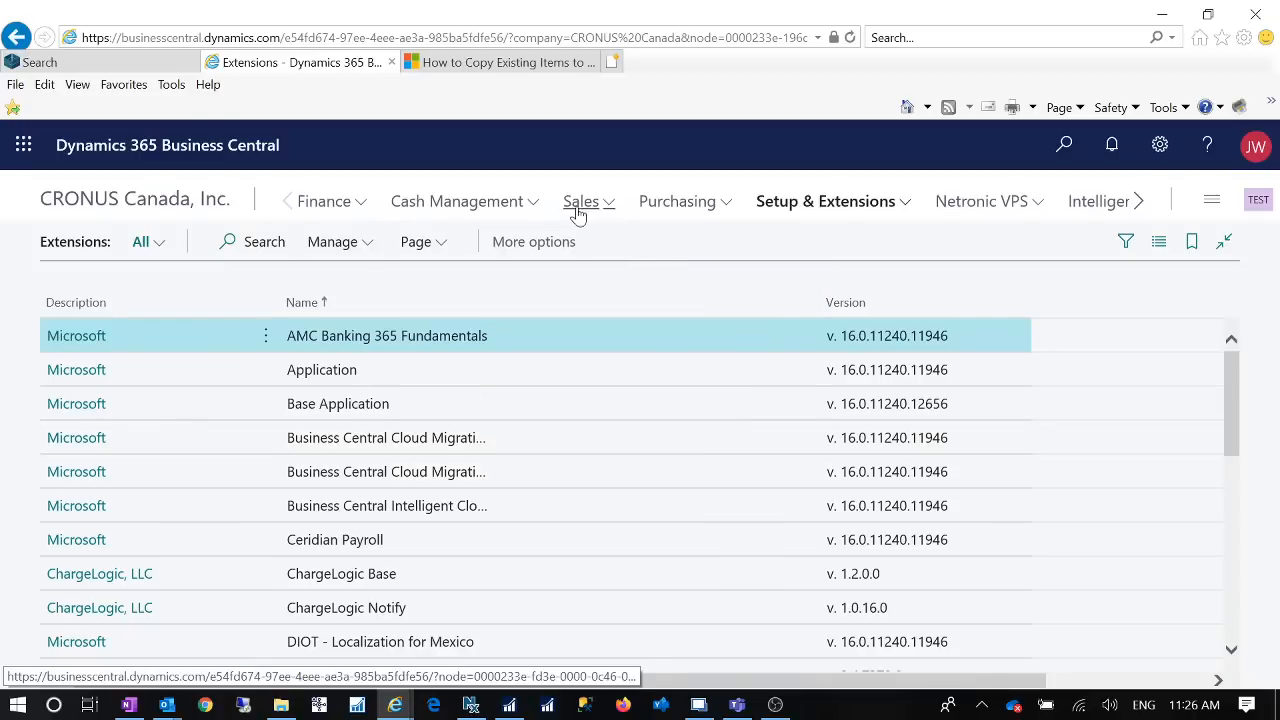
# Step: Open the Items list from the Sales area and select item 1003 (BN Toner EX)
pyautogui.click(607, 205)
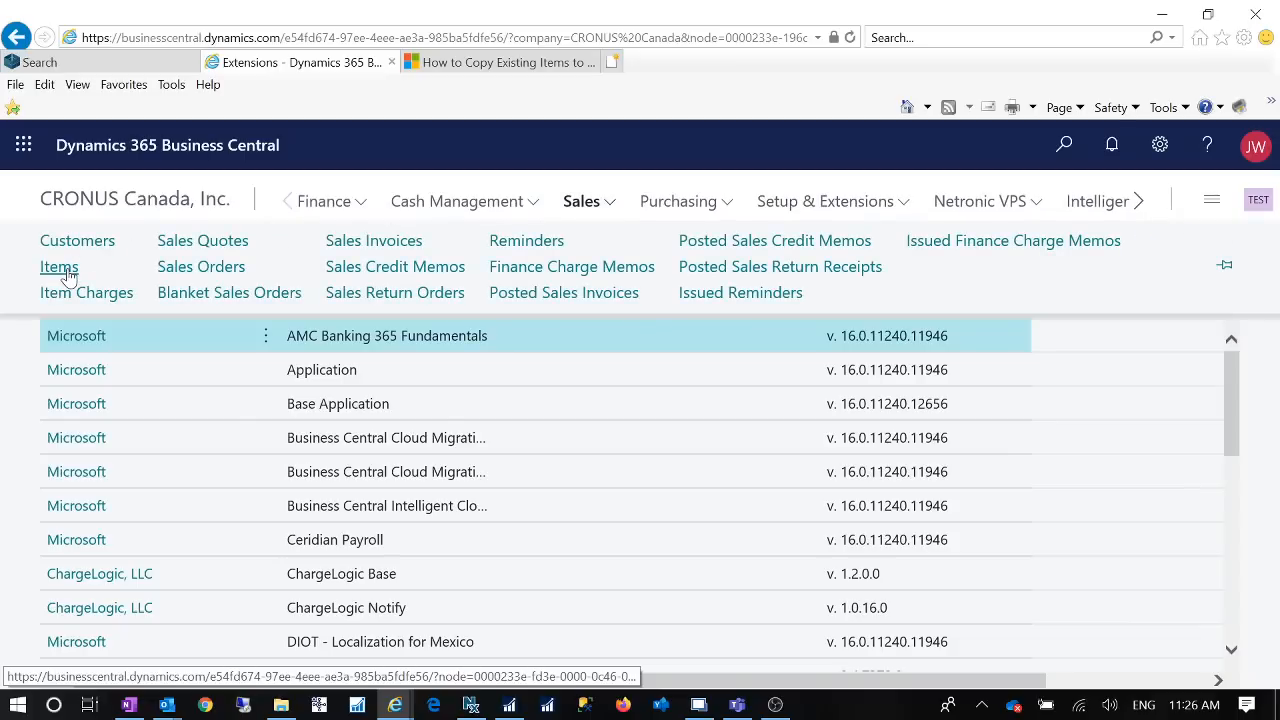
pyautogui.click(62, 268)
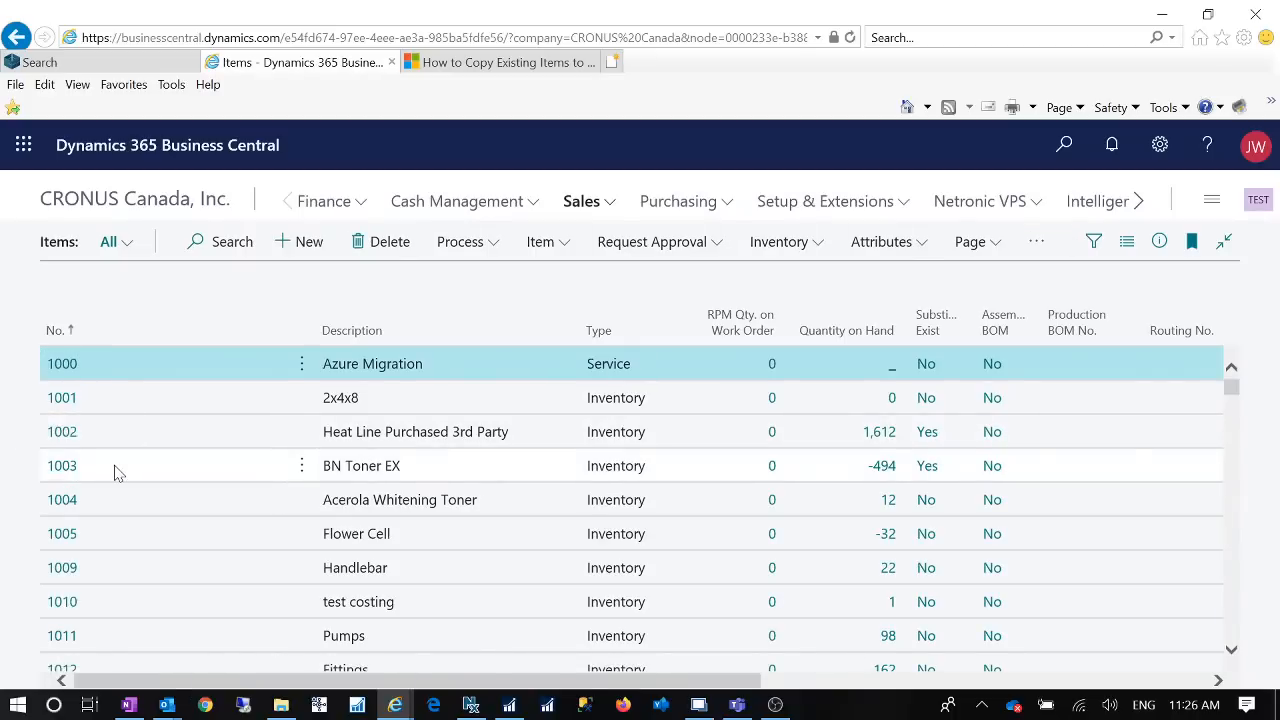
pyautogui.click(114, 472)
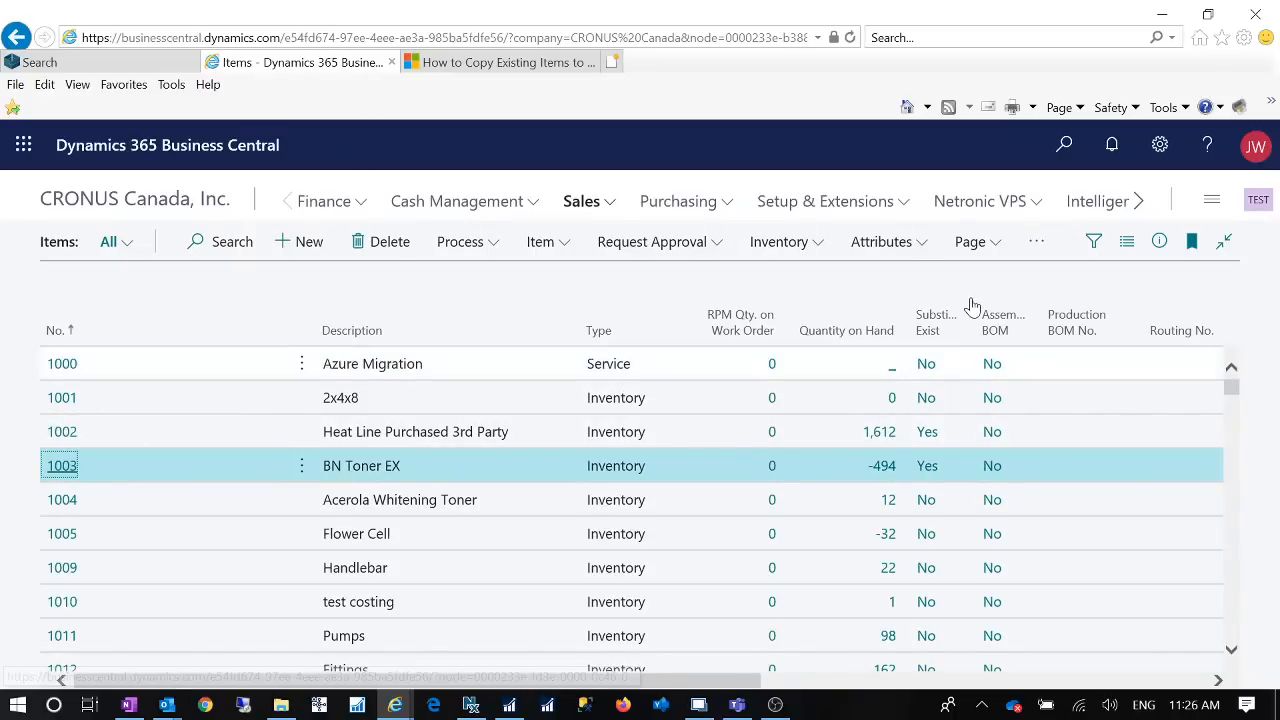
pyautogui.click(1036, 250)
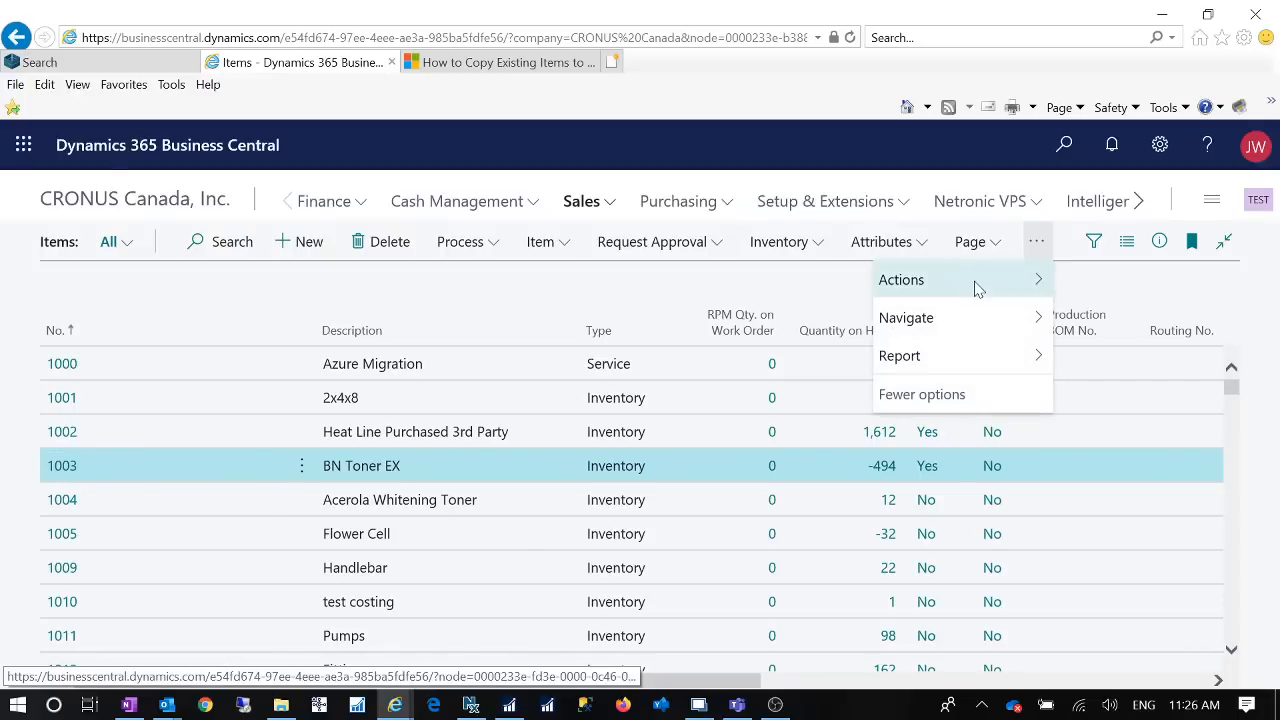
pyautogui.click(1038, 281)
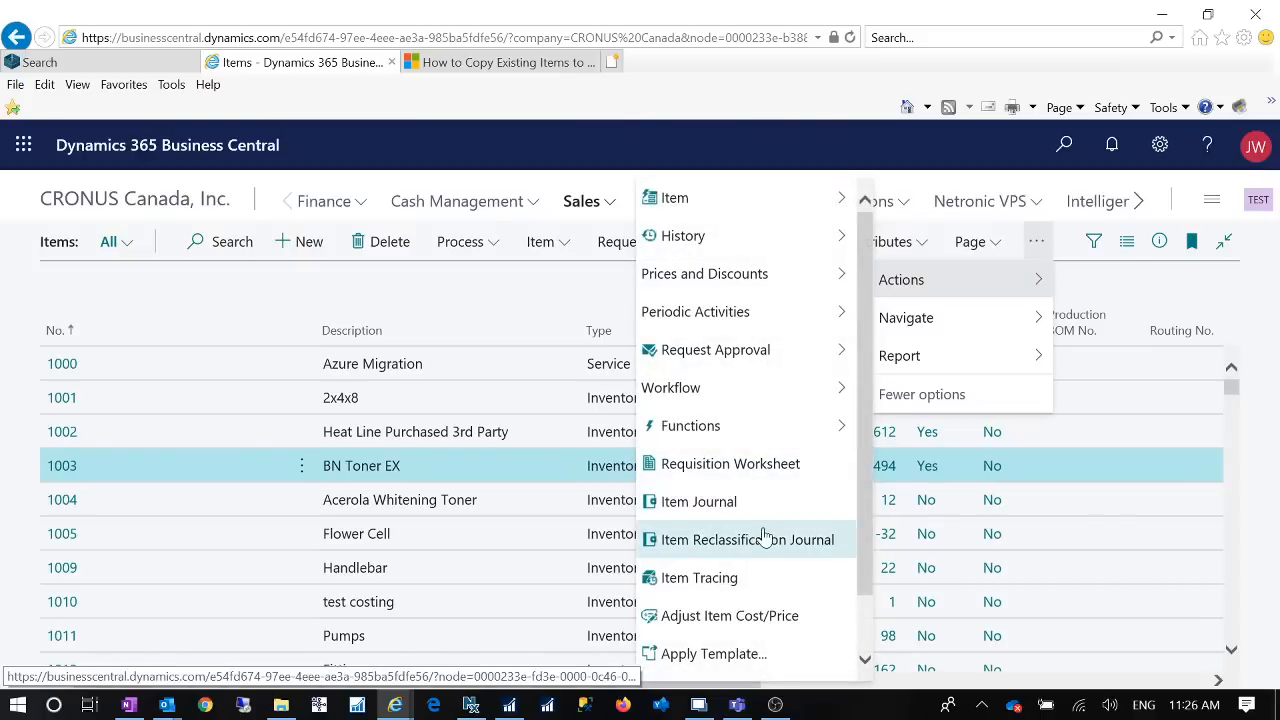
pyautogui.click(834, 396)
pyautogui.click(831, 433)
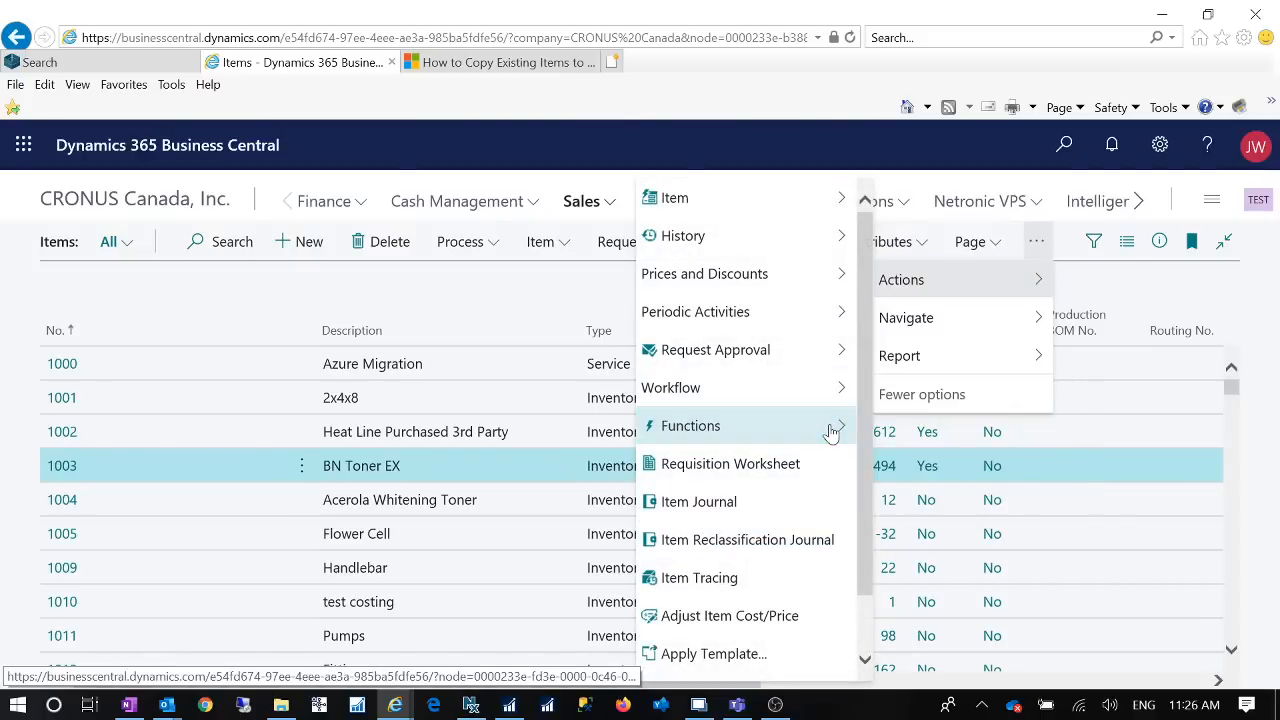
pyautogui.moveTo(831, 433)
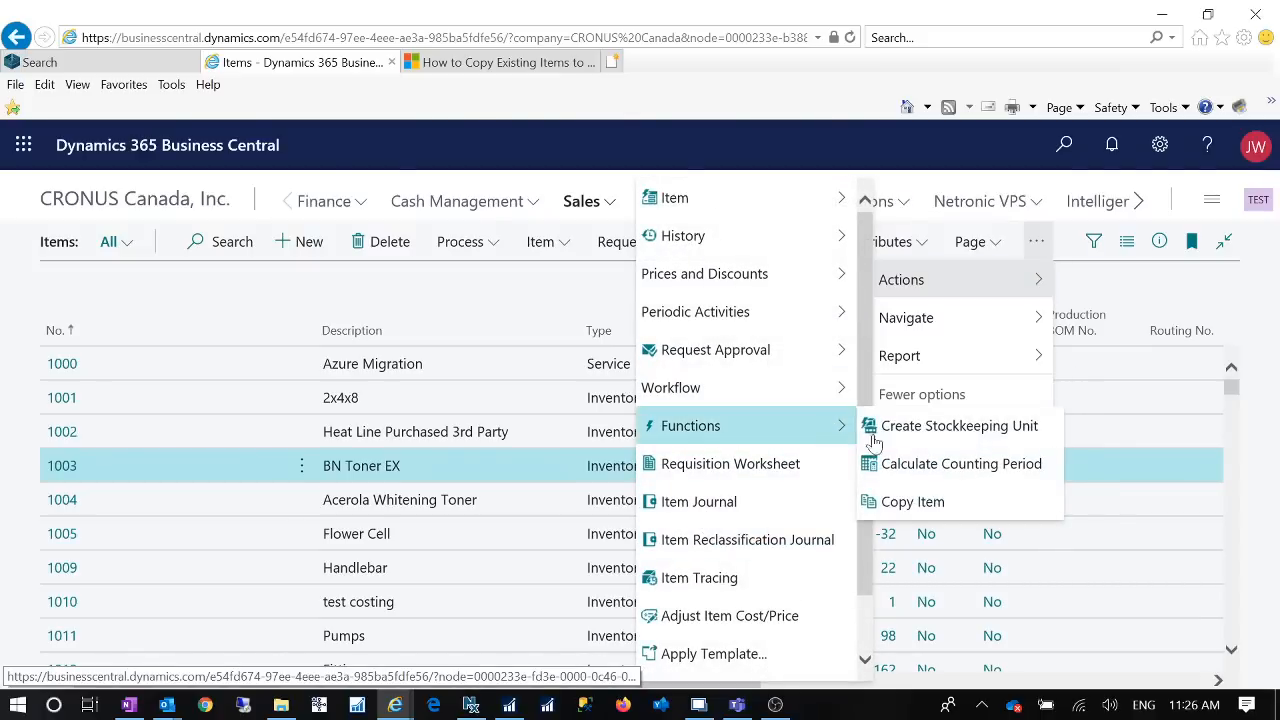
pyautogui.click(925, 510)
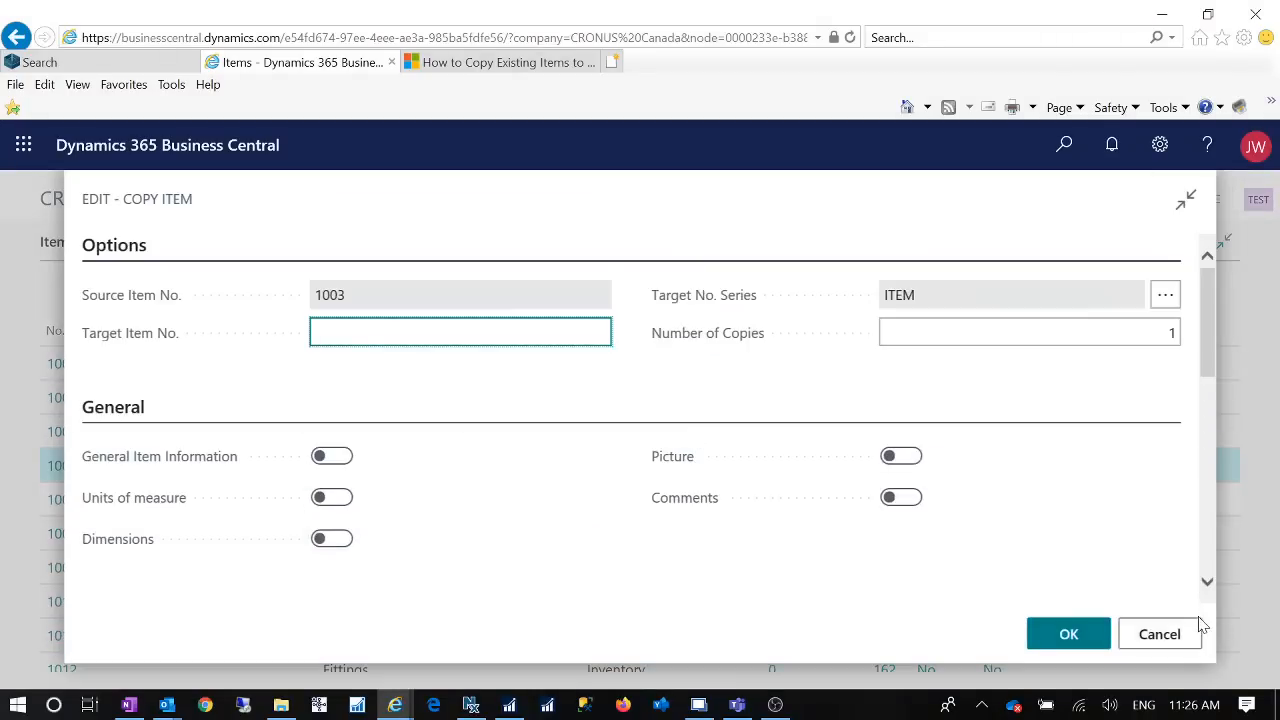
pyautogui.click(1180, 636)
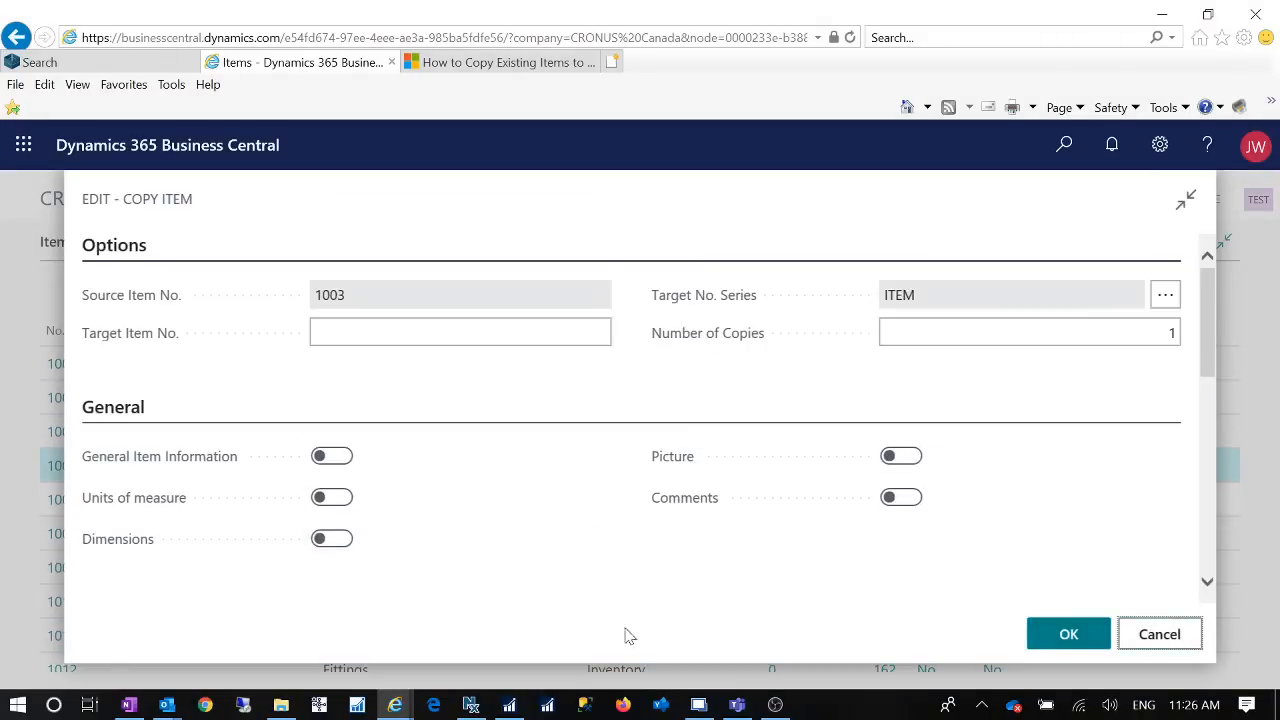
pyautogui.click(1160, 636)
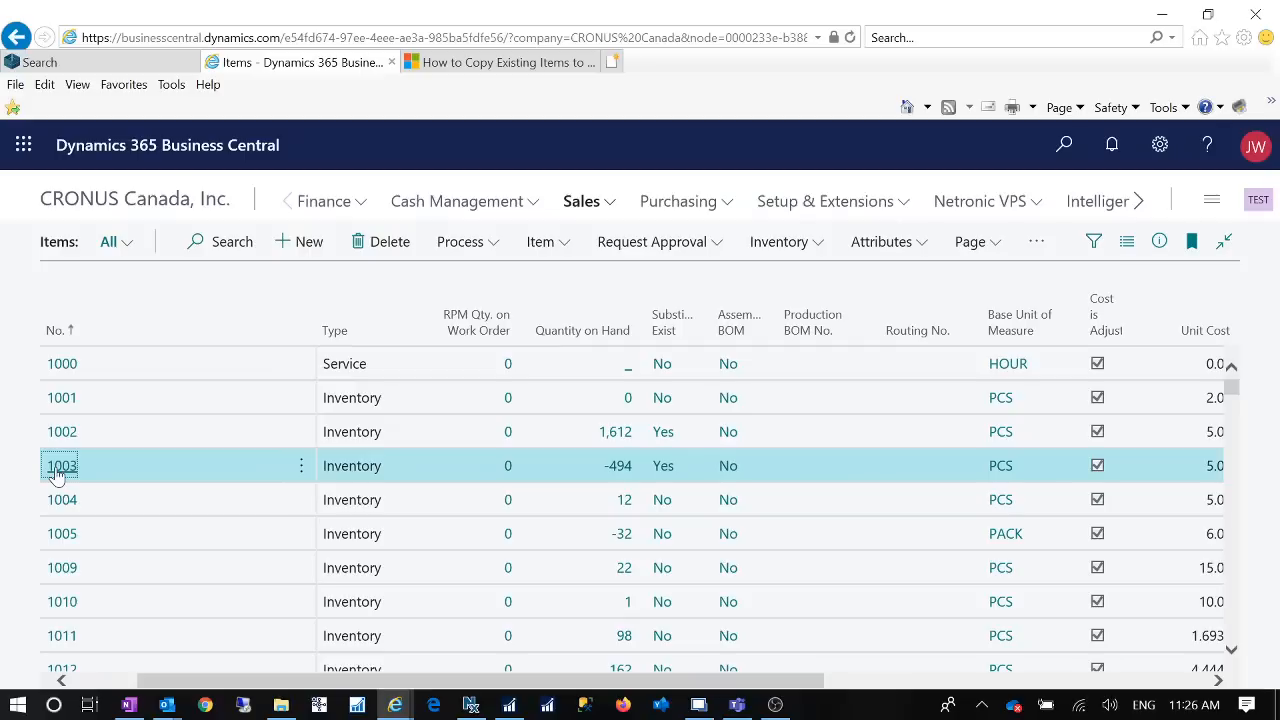
# Step: Open the item card of item 1003 and review its picture and item attributes
pyautogui.click(57, 474)
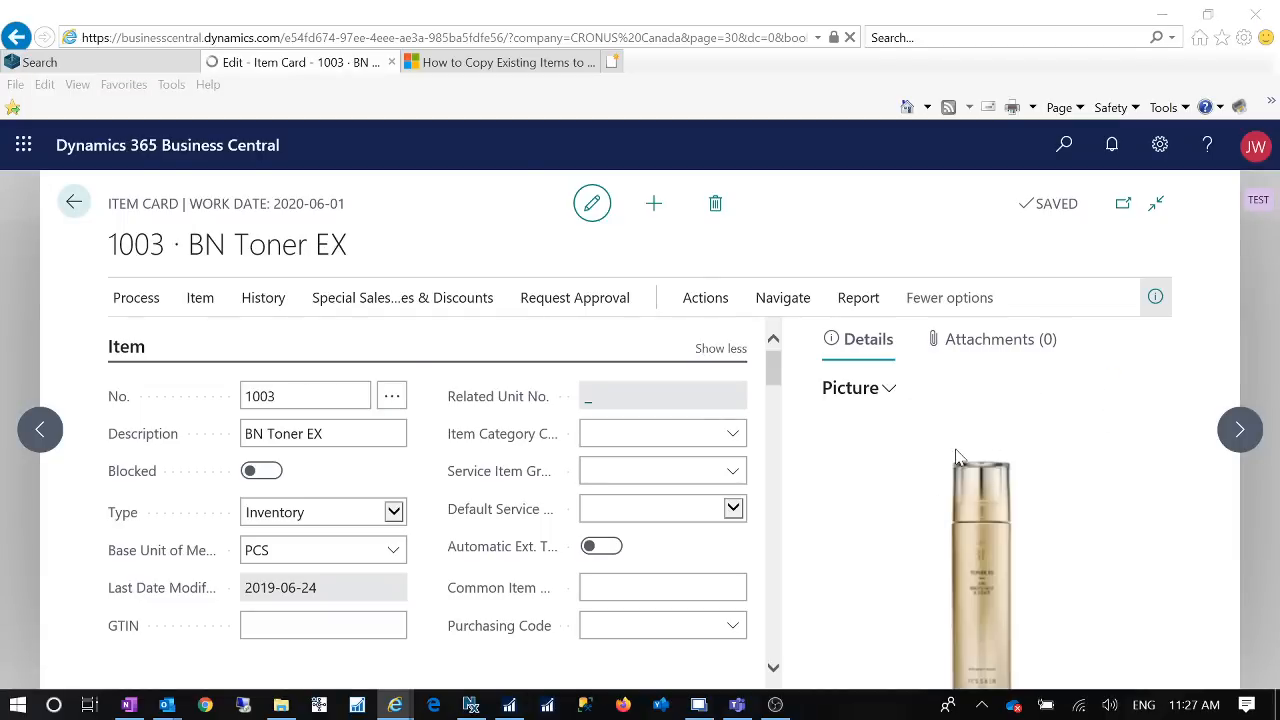
pyautogui.scroll(-5, 980, 457)
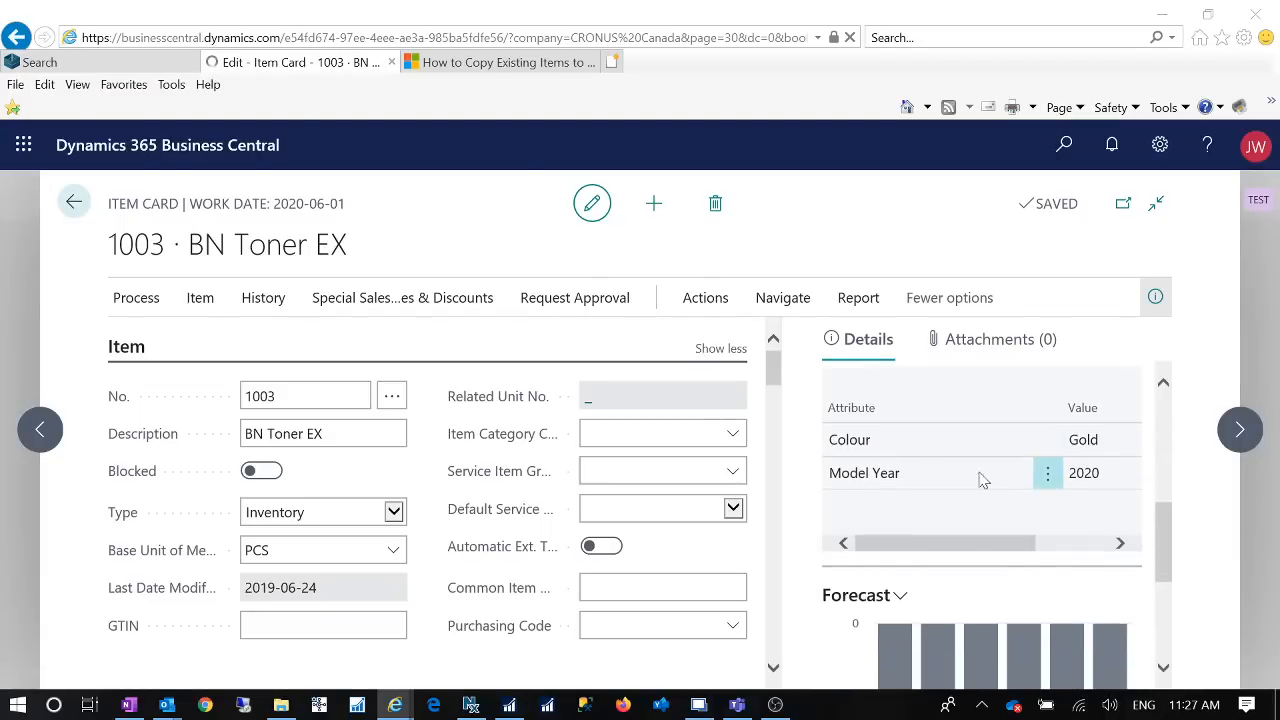
pyautogui.scroll(1, 1016, 475)
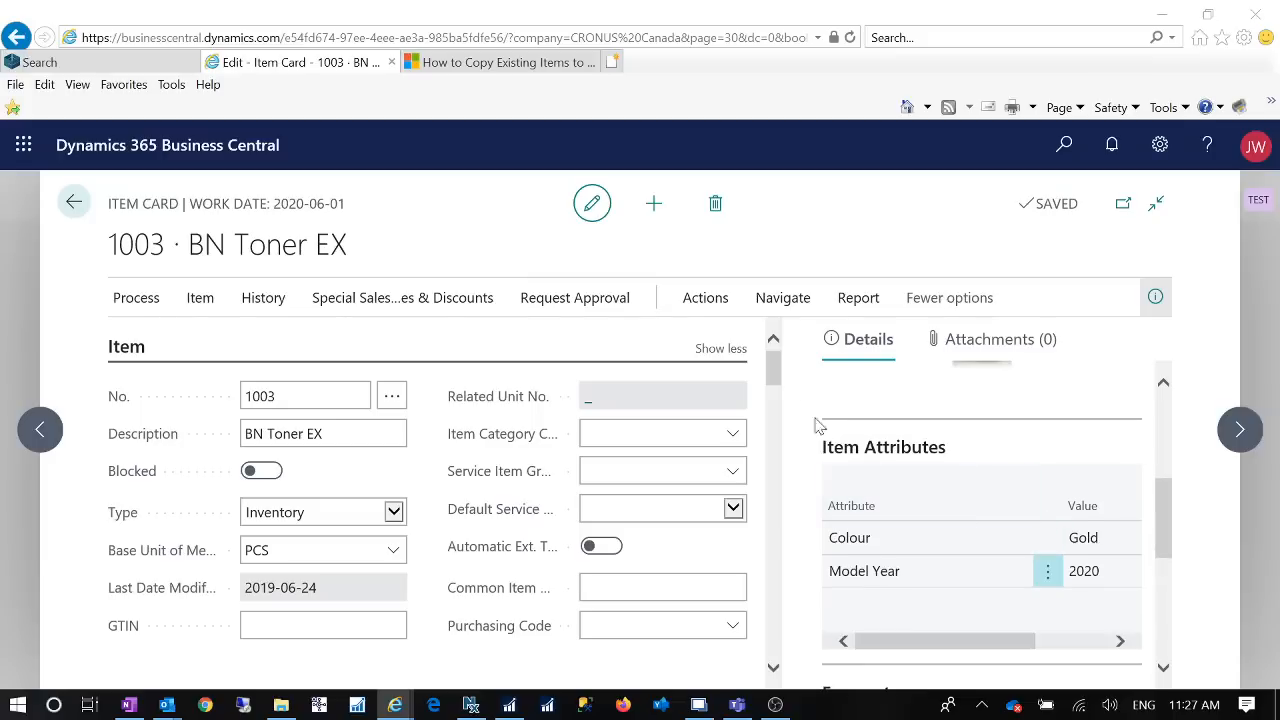
# Step: Start the Copy Item function for item 1003 and set the target item number to TEST2020
pyautogui.click(705, 298)
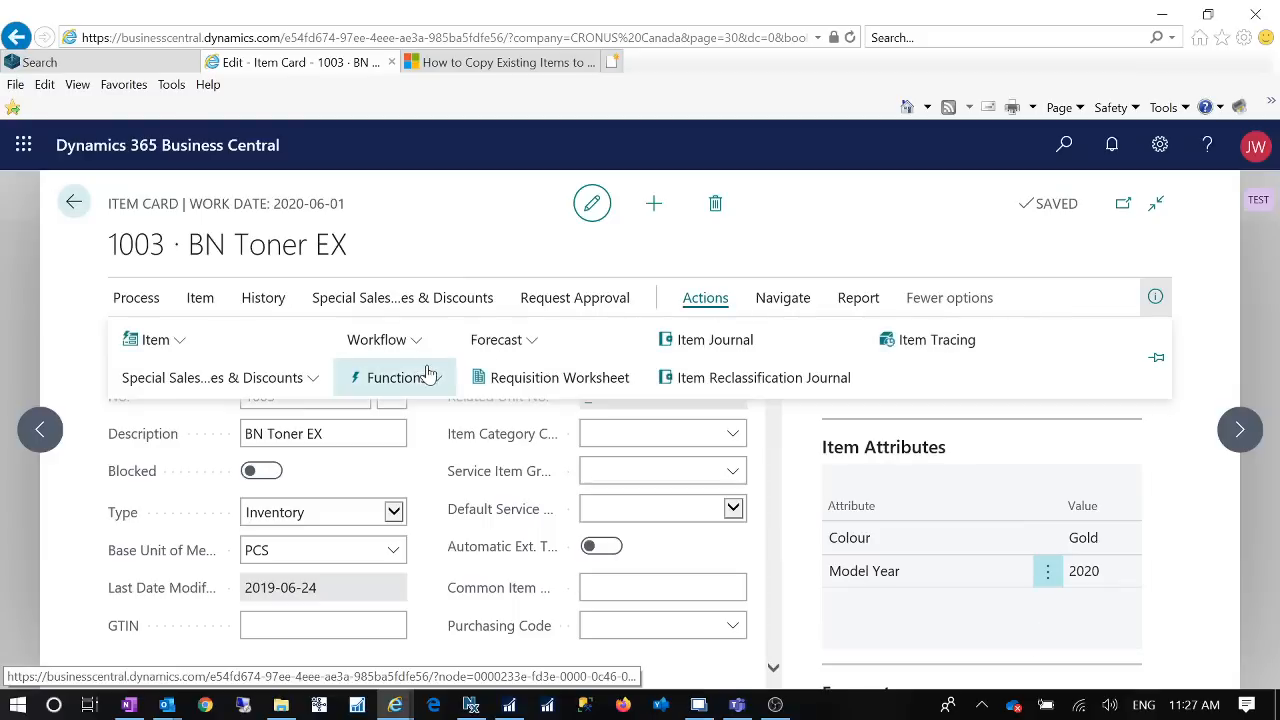
pyautogui.click(440, 377)
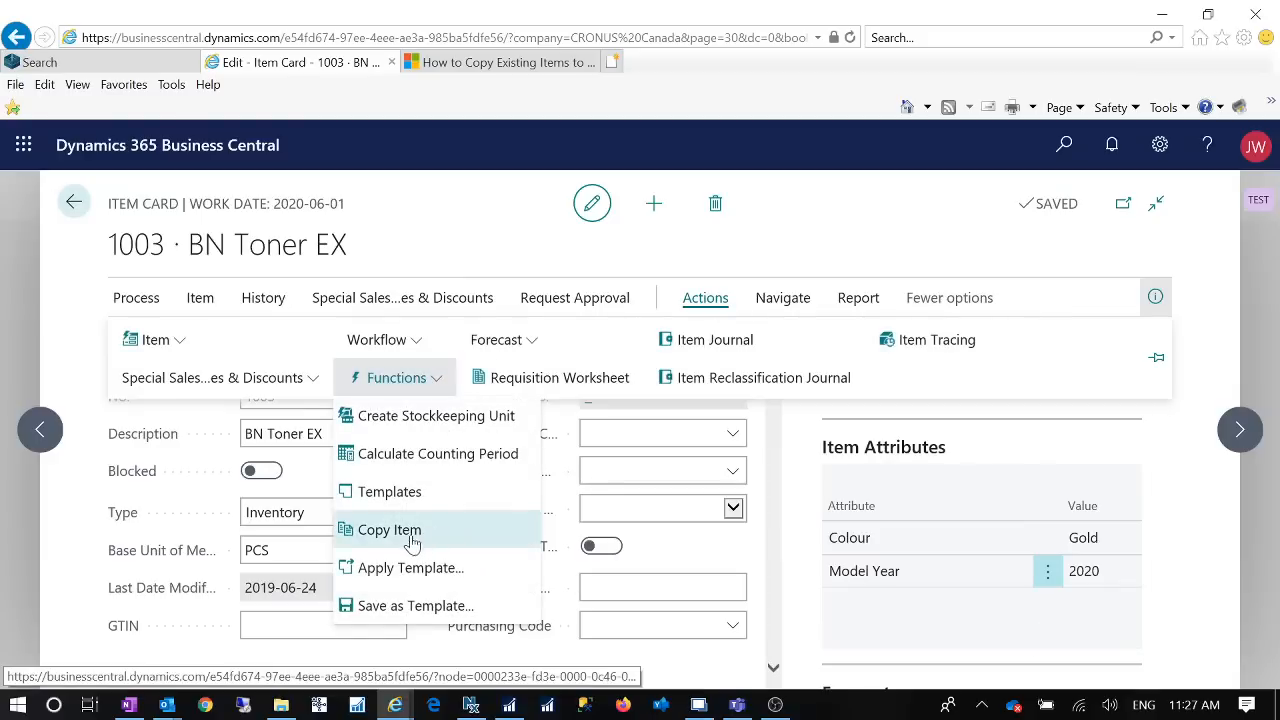
pyautogui.click(410, 530)
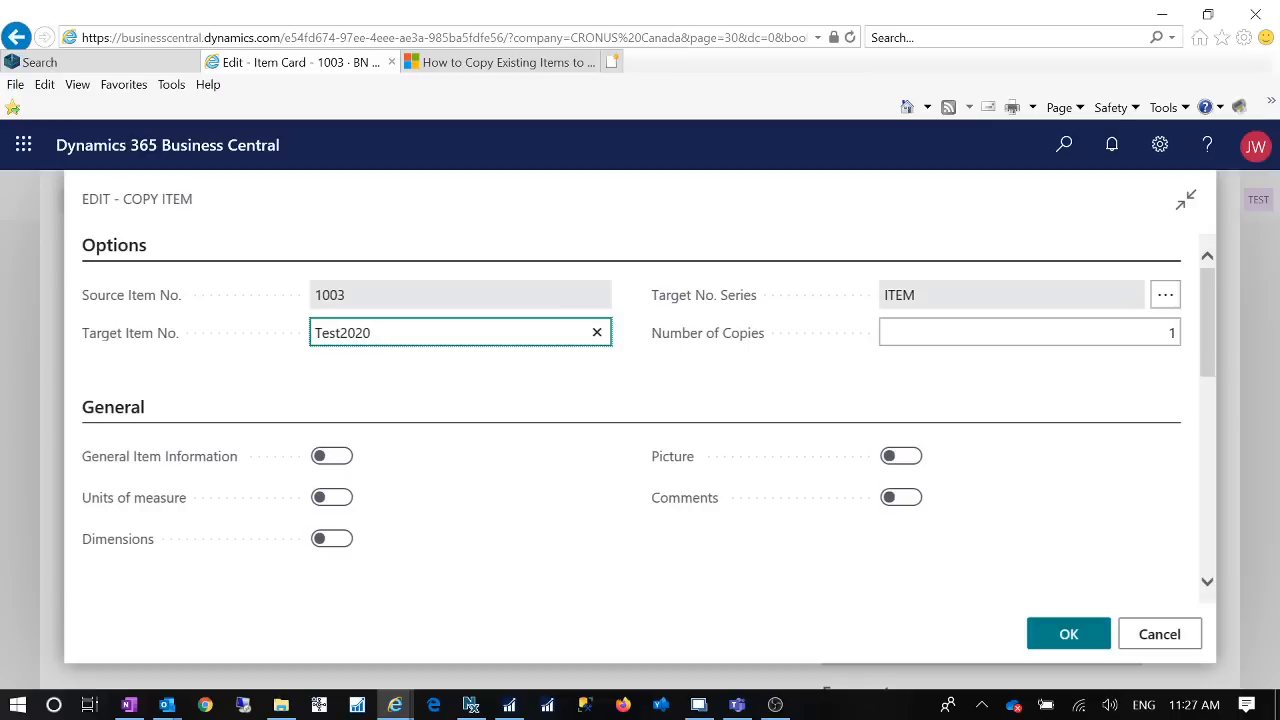
pyautogui.press('Tab')
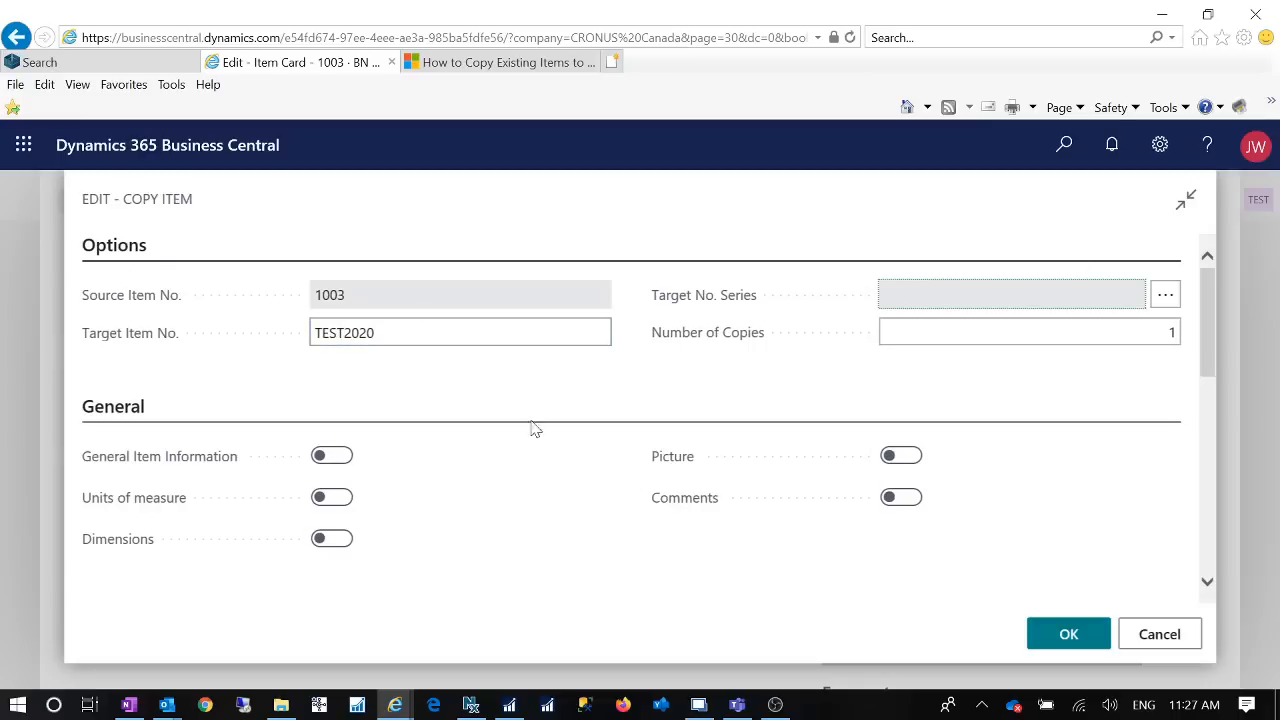
# Step: Include General Item Information, Picture, Units of measure, Comments and Dimensions in the item copy
pyautogui.click(336, 457)
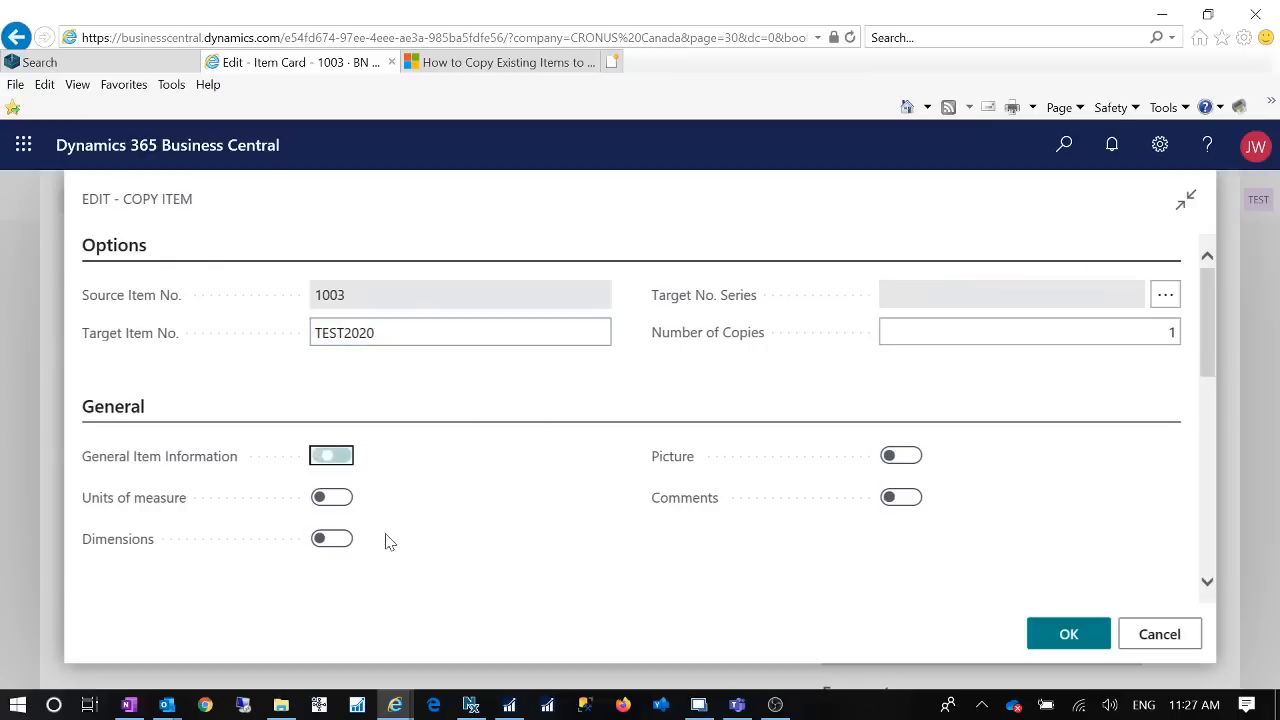
pyautogui.click(916, 460)
pyautogui.click(334, 500)
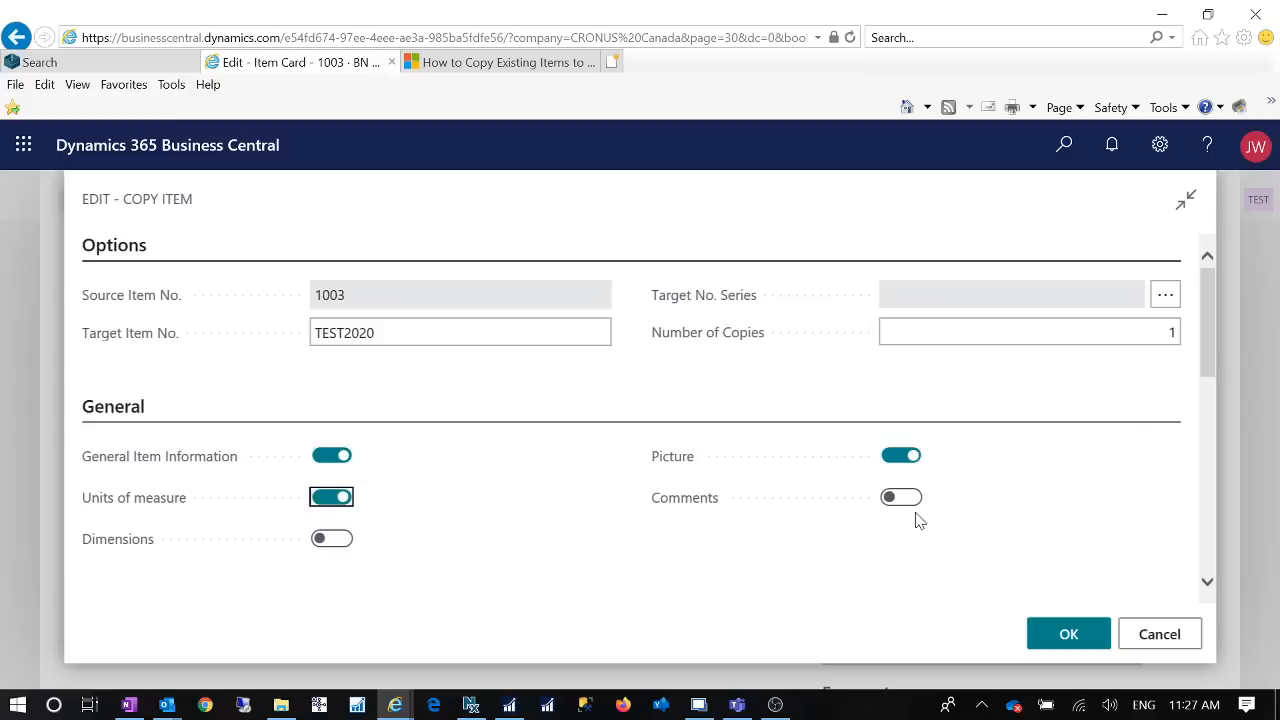
pyautogui.click(912, 499)
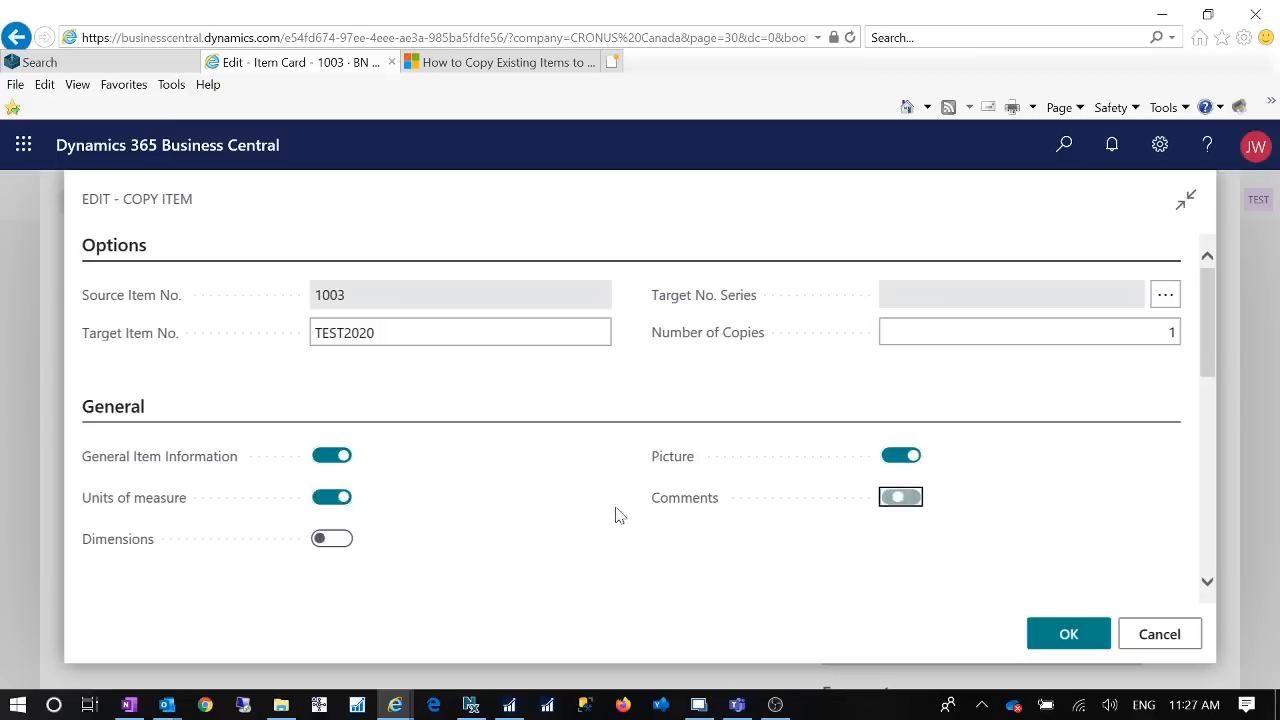
pyautogui.click(345, 542)
pyautogui.click(345, 542)
# Step: Include sales prices and line discounts, purchase prices and line discounts, Troubleshooting and Resource Skills in the item copy
pyautogui.scroll(-2, 531, 491)
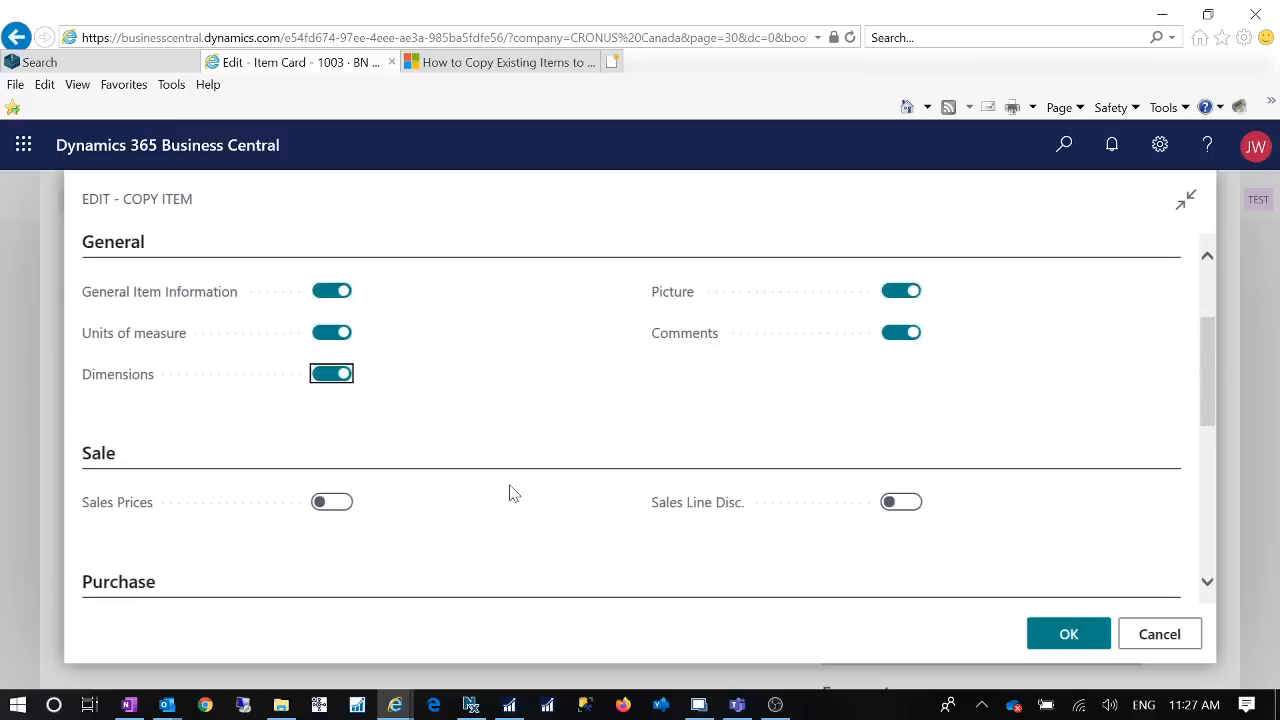
pyautogui.click(335, 502)
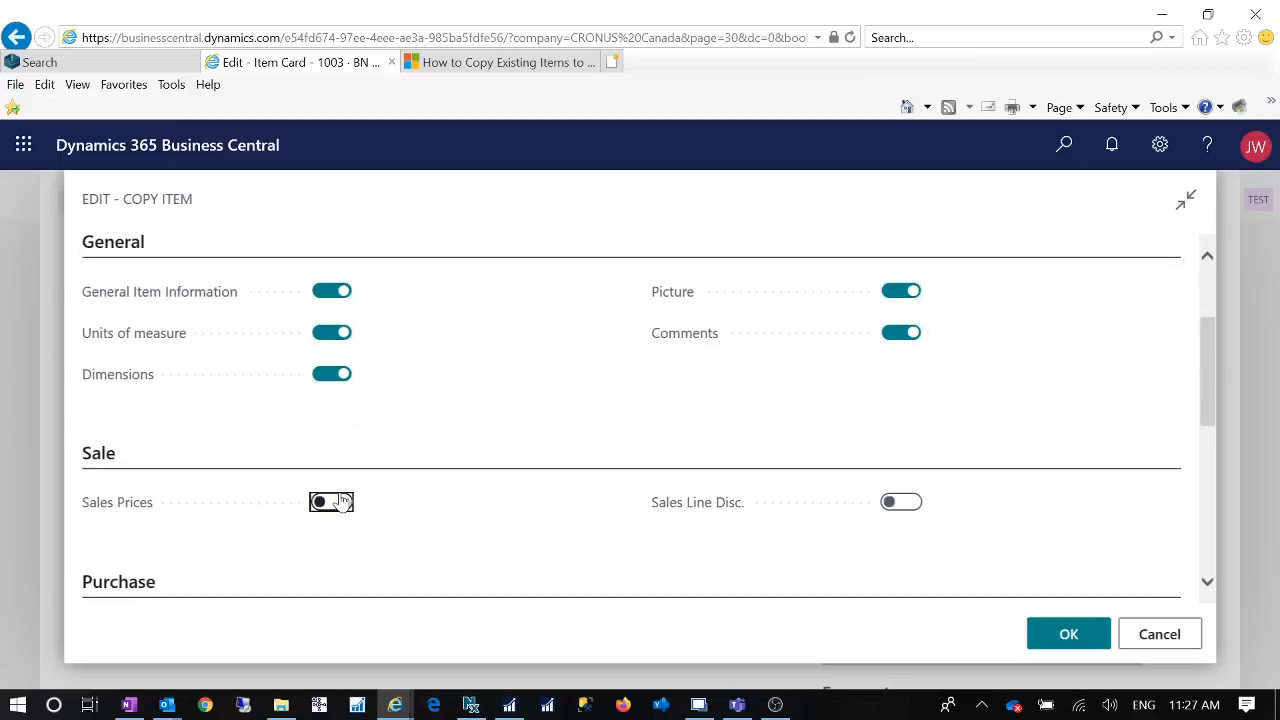
pyautogui.click(905, 502)
pyautogui.scroll(-3, 537, 506)
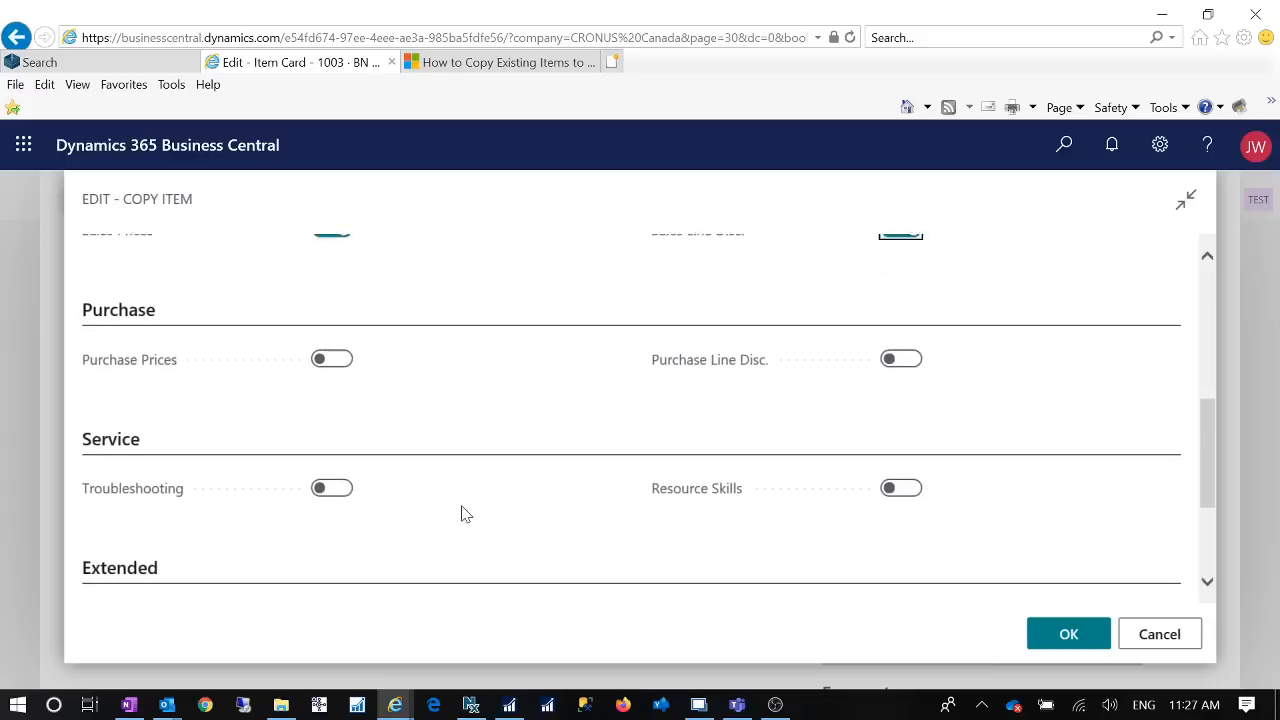
pyautogui.click(336, 358)
pyautogui.click(903, 357)
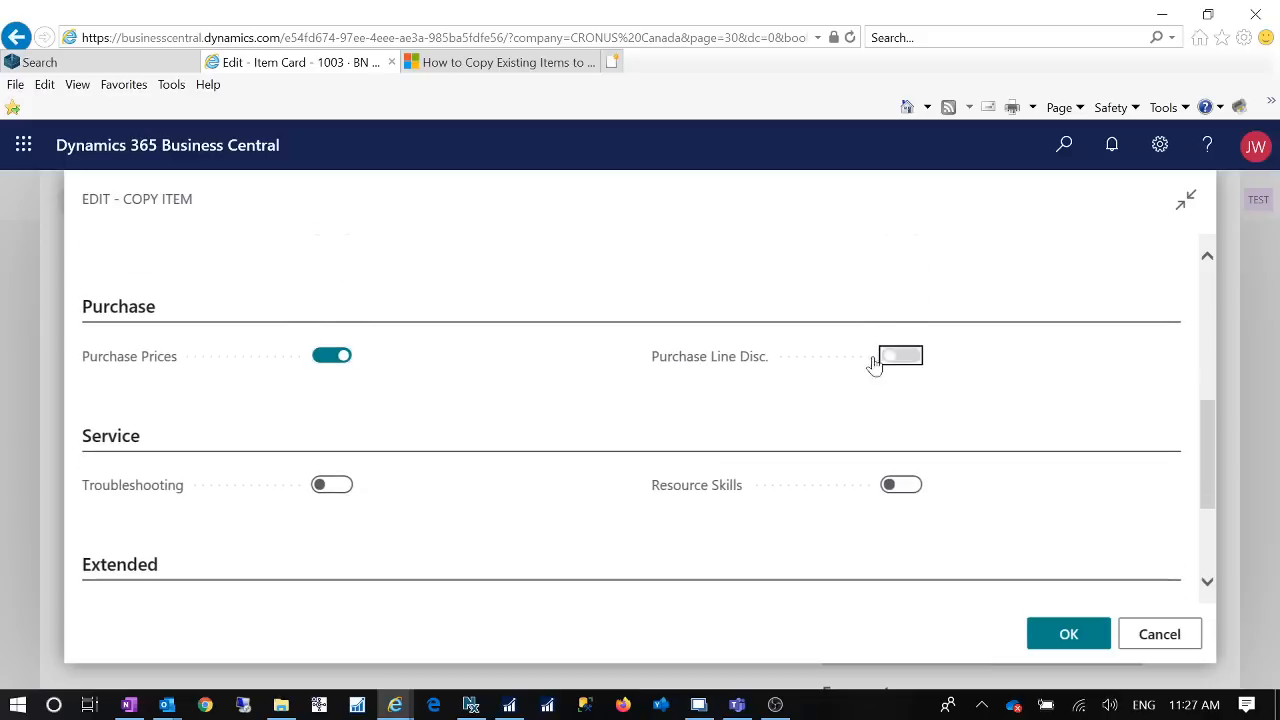
pyautogui.click(336, 488)
pyautogui.click(915, 489)
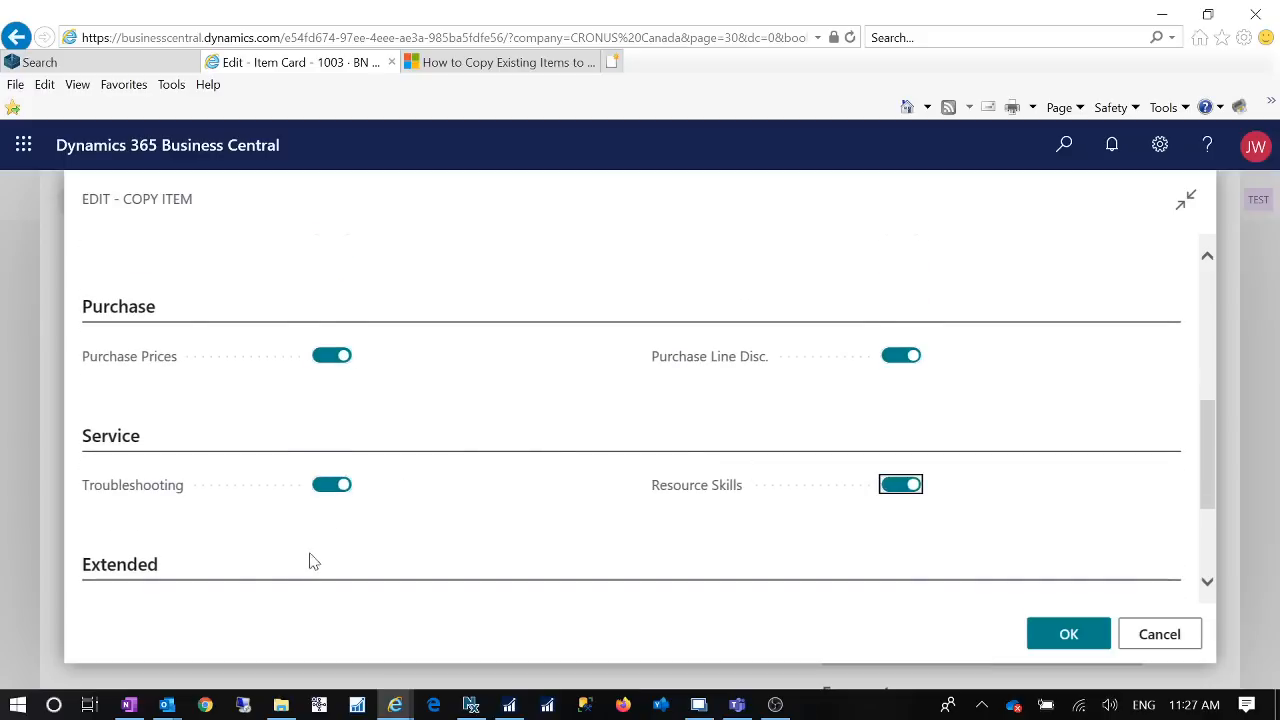
# Step: Enable all Extended options, from Item Variants and Translations to Attributes and Item Cross References, and run the item copy
pyautogui.scroll(-2, 548, 494)
pyautogui.scroll(-3, 548, 494)
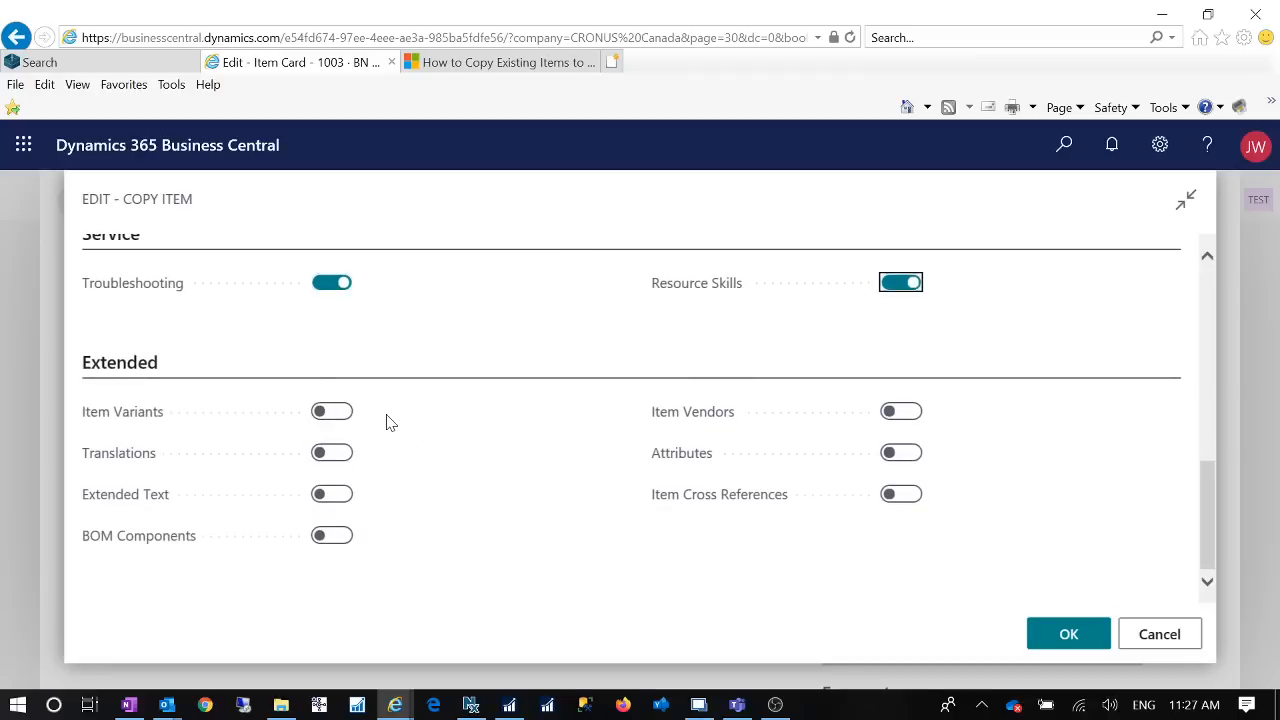
pyautogui.click(339, 412)
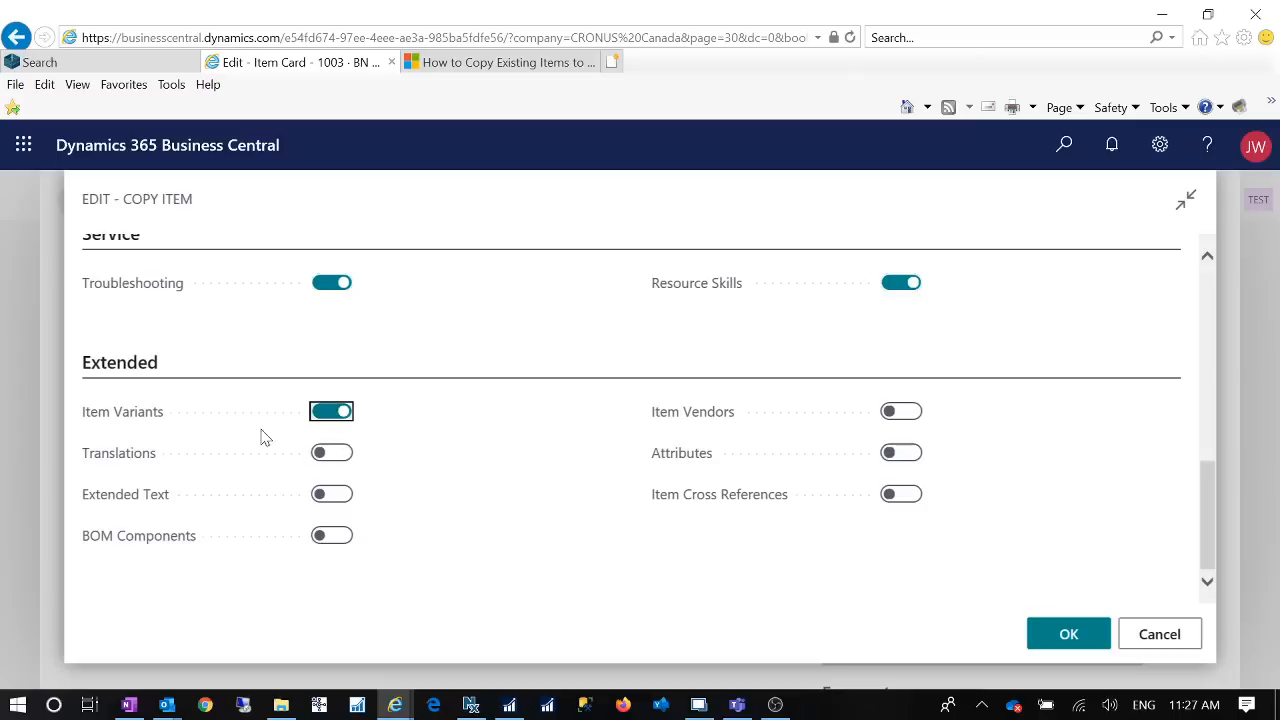
pyautogui.click(340, 455)
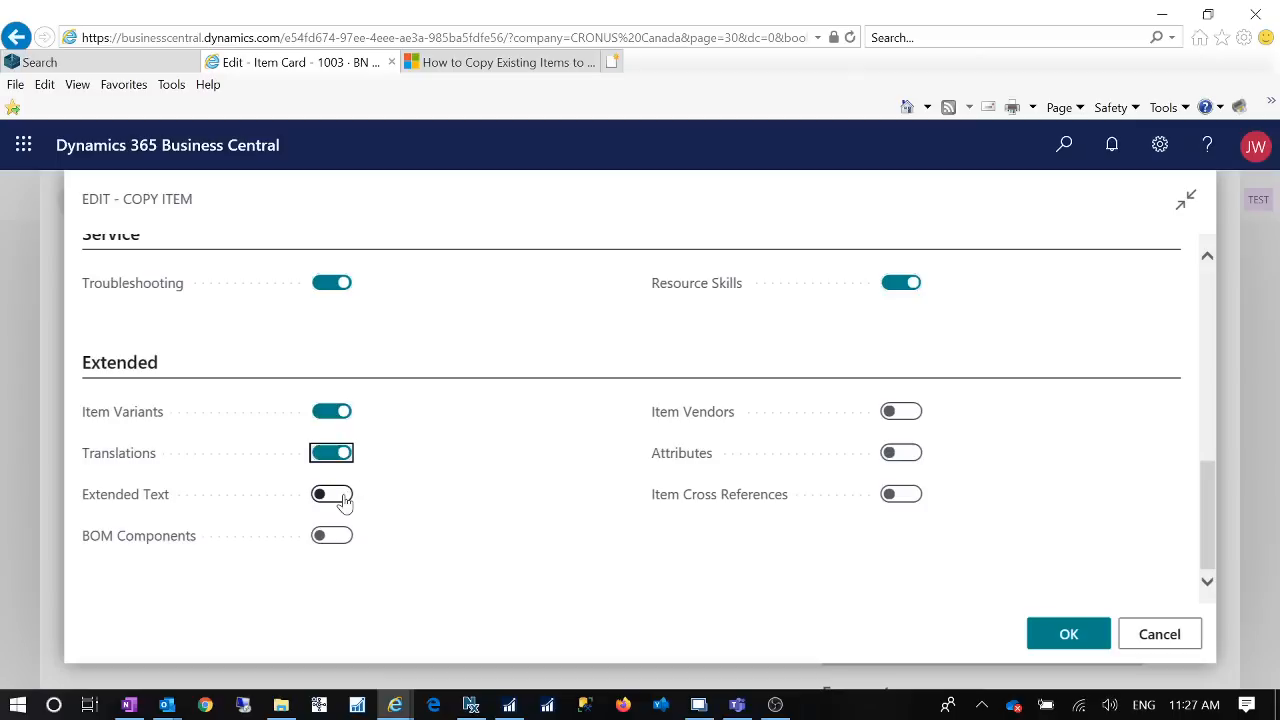
pyautogui.click(341, 496)
pyautogui.click(335, 538)
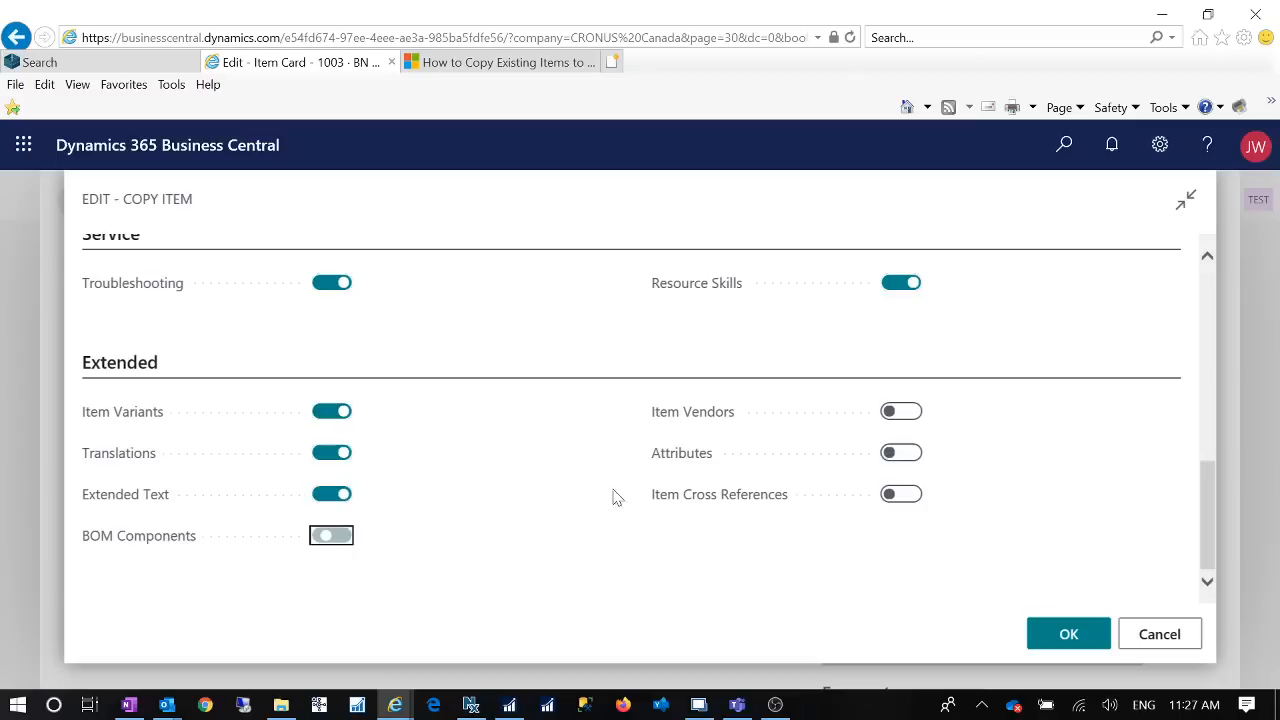
pyautogui.click(916, 414)
pyautogui.click(913, 453)
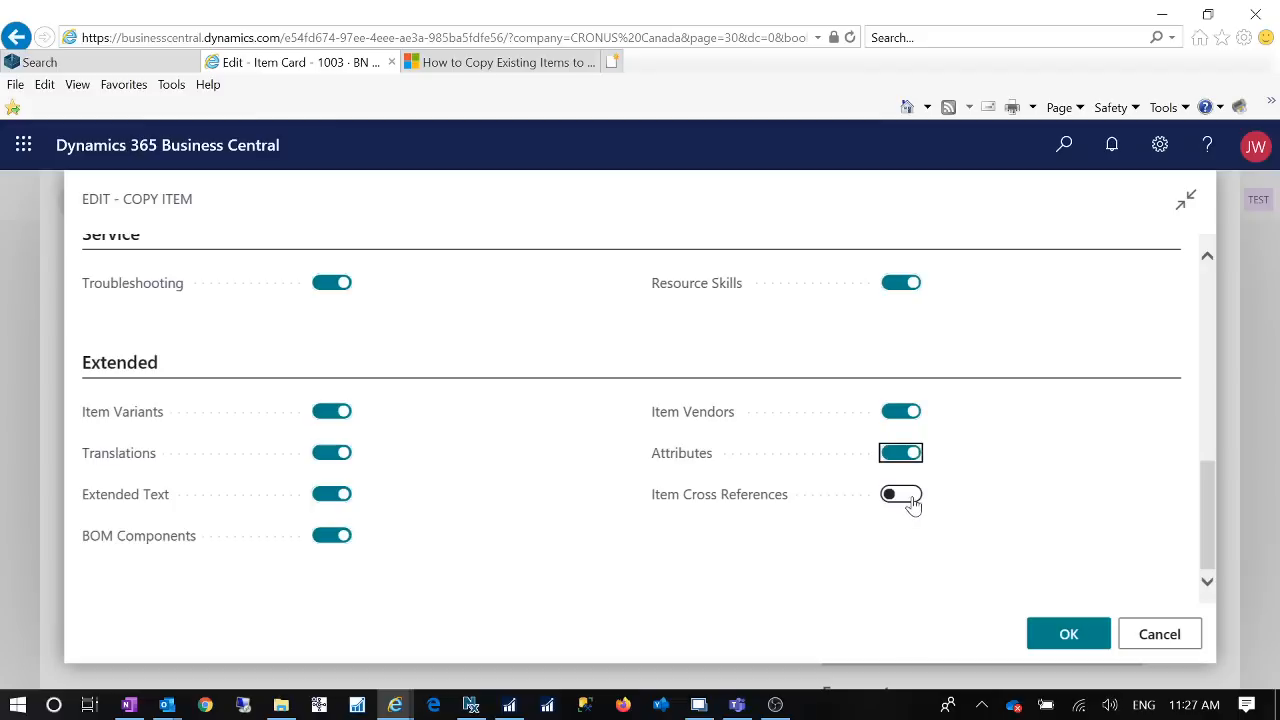
pyautogui.click(912, 500)
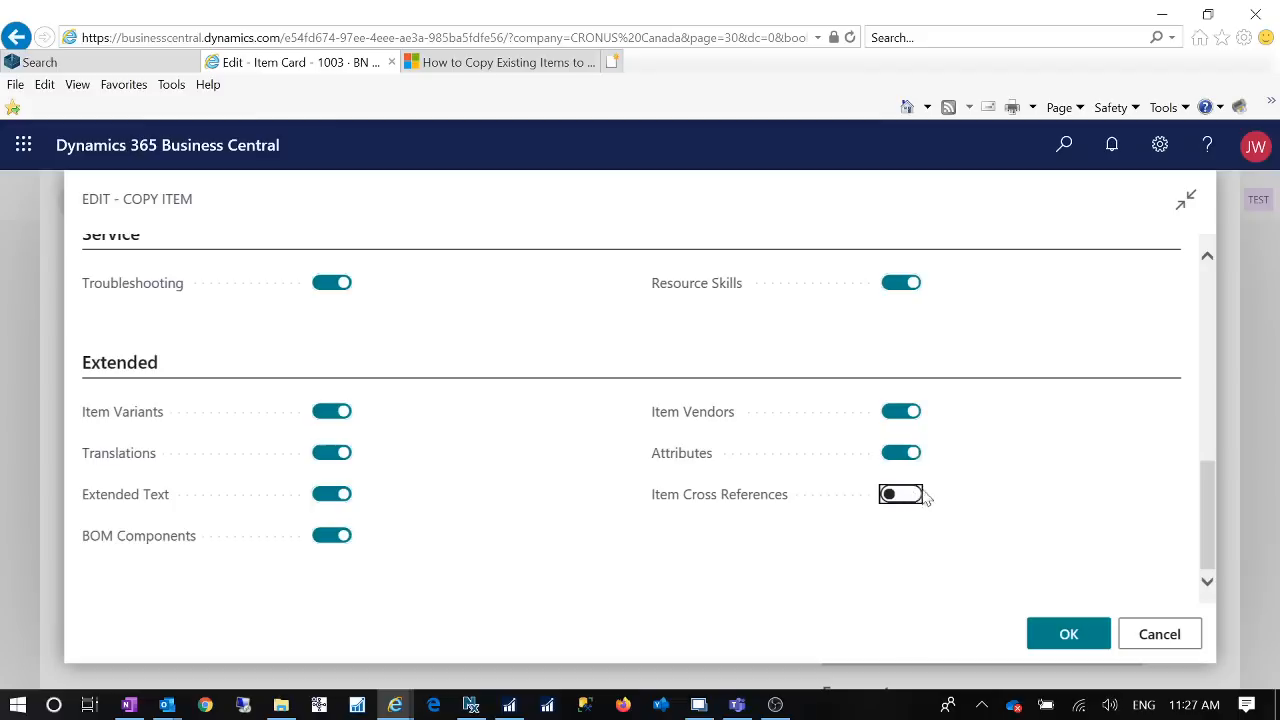
pyautogui.click(1078, 636)
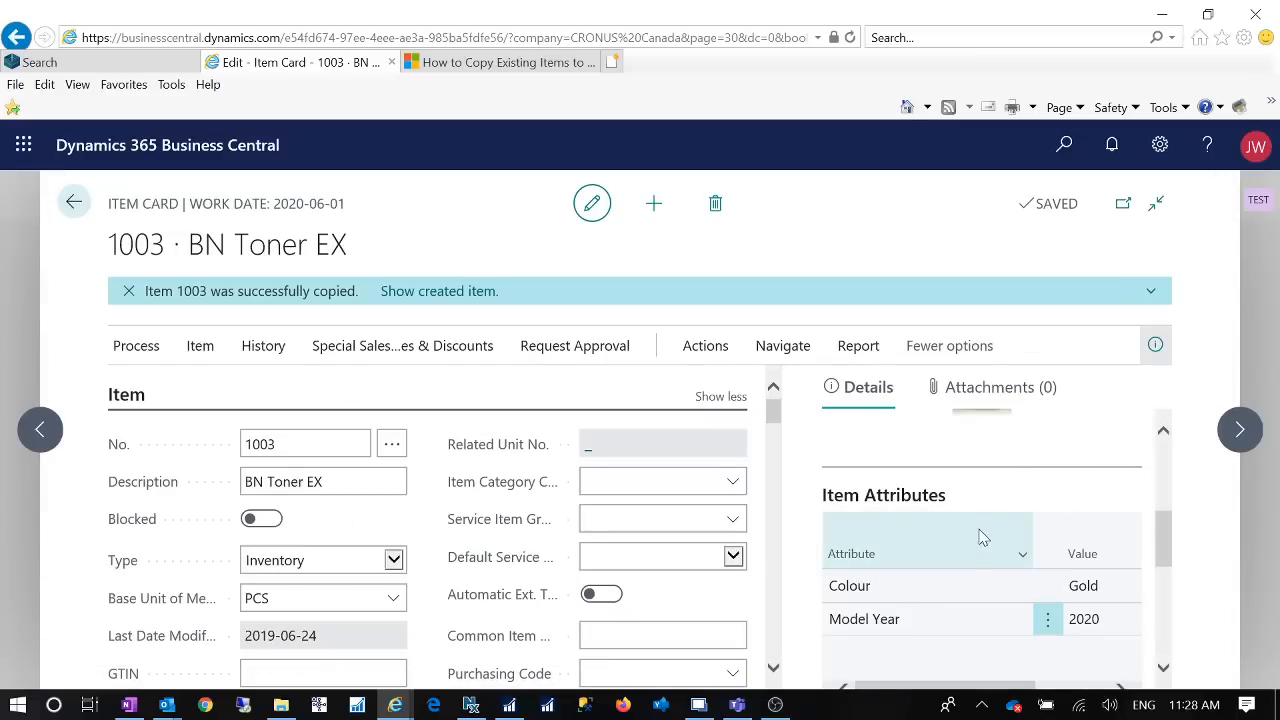
# Step: Return to the Items list, search for Test2020 and check the picture and attributes on the copied item's card
pyautogui.click(69, 212)
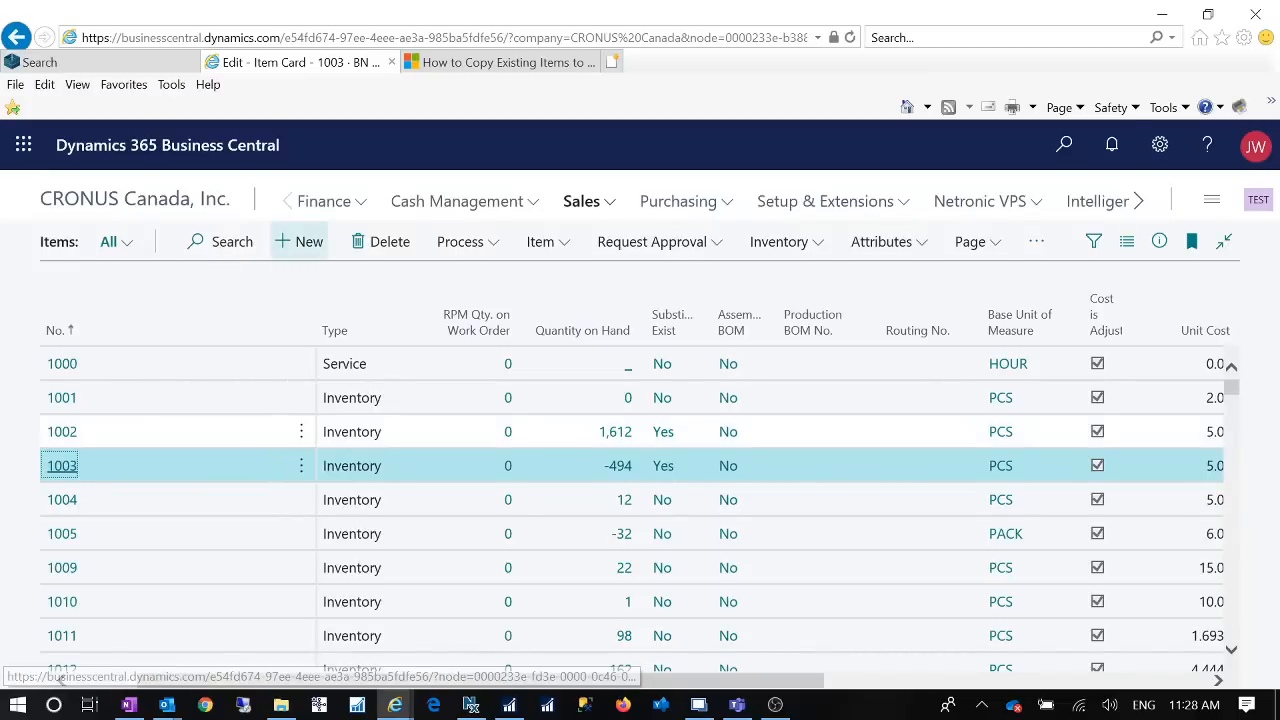
pyautogui.click(221, 242)
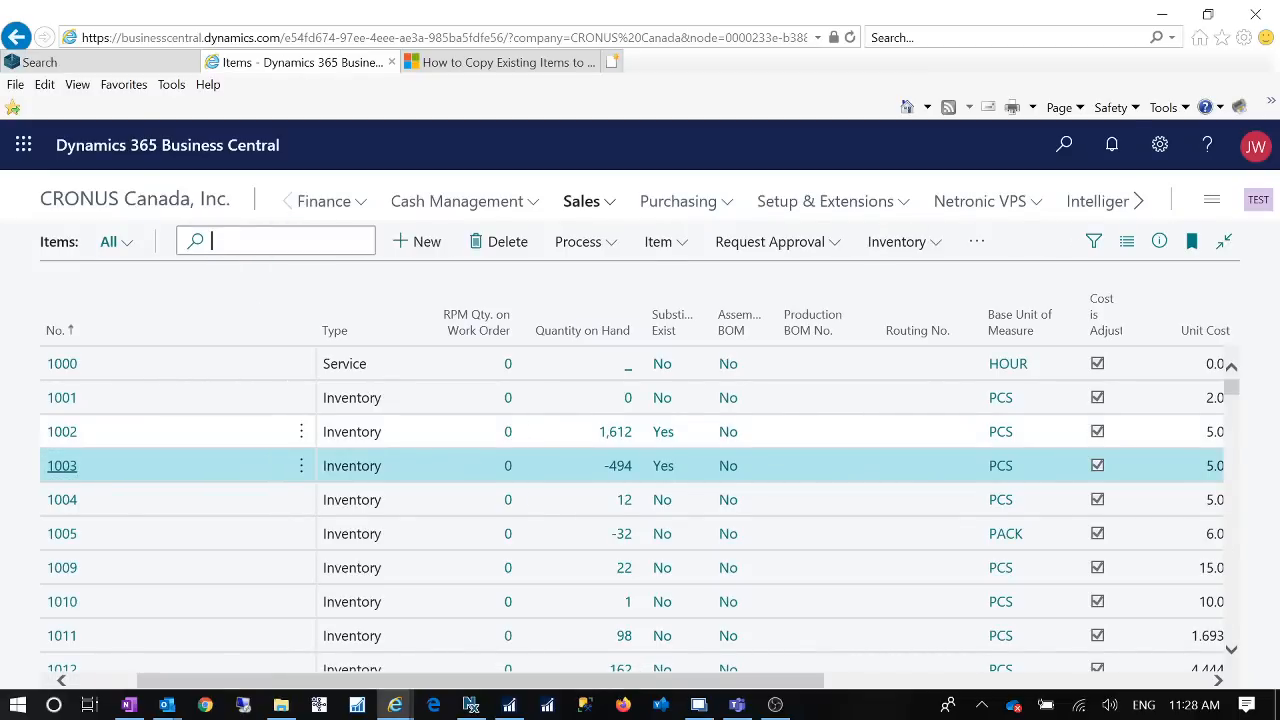
pyautogui.write('Test2020')
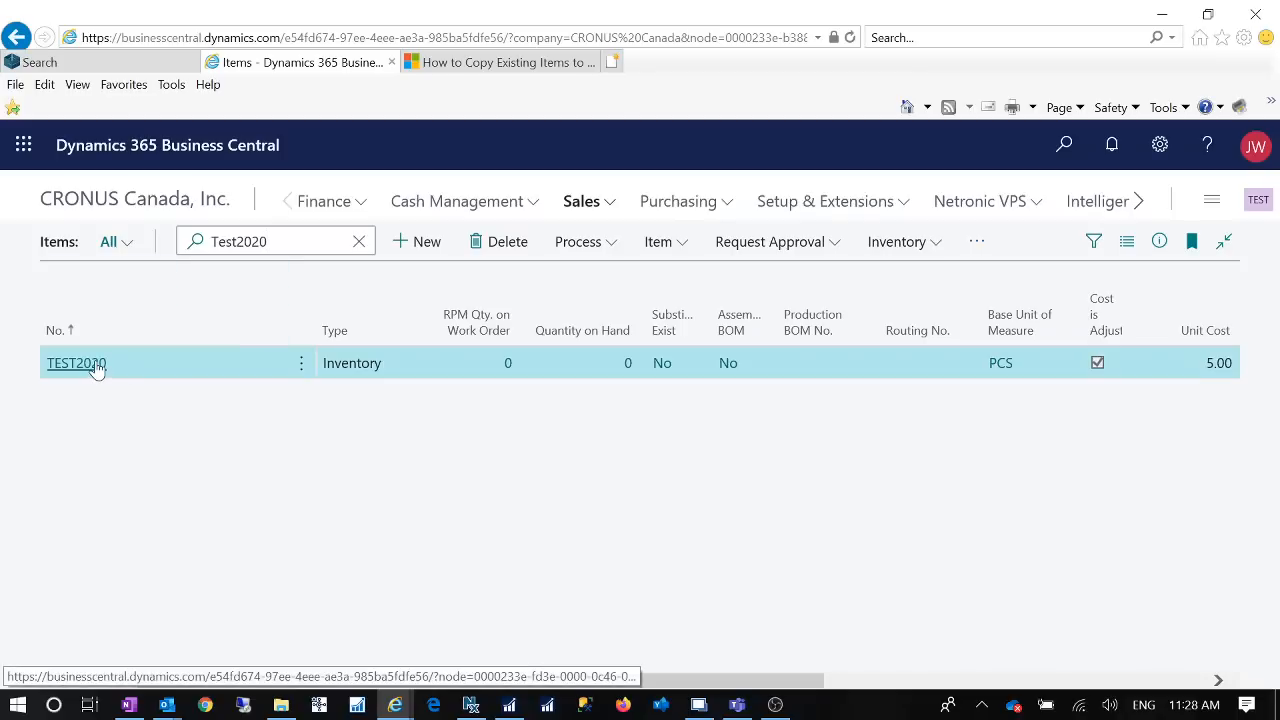
pyautogui.click(97, 370)
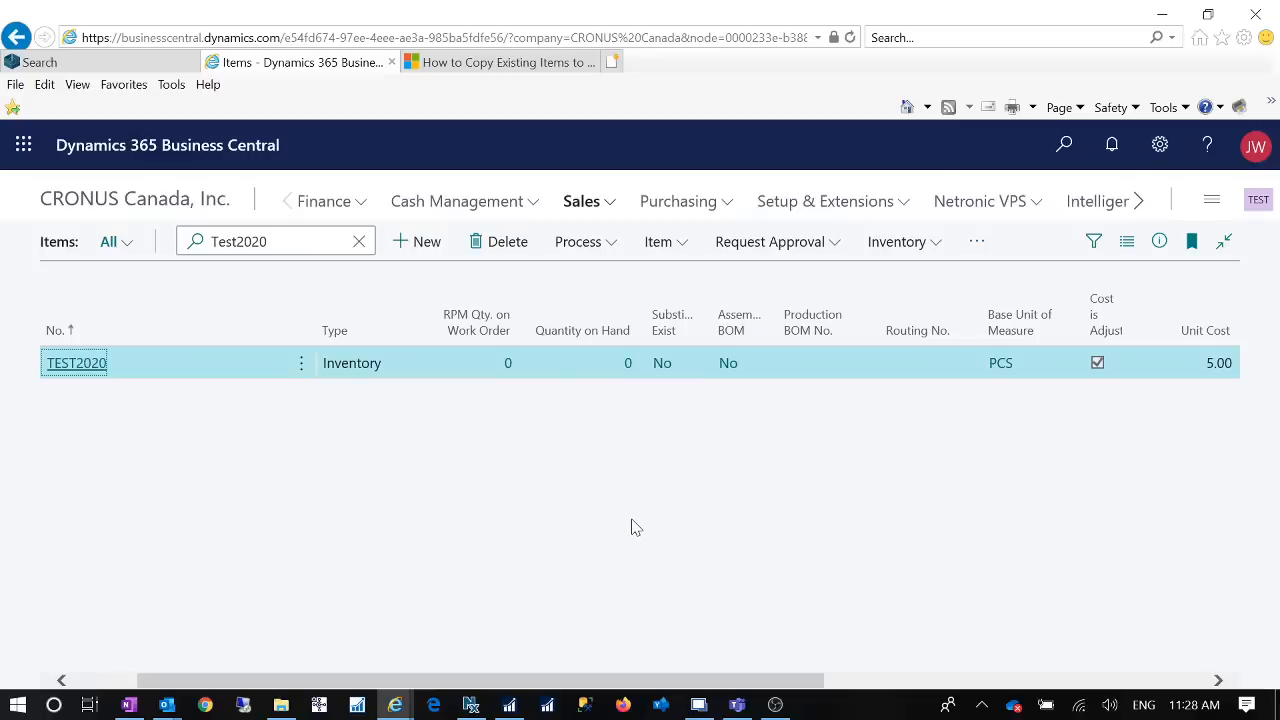
pyautogui.click(84, 366)
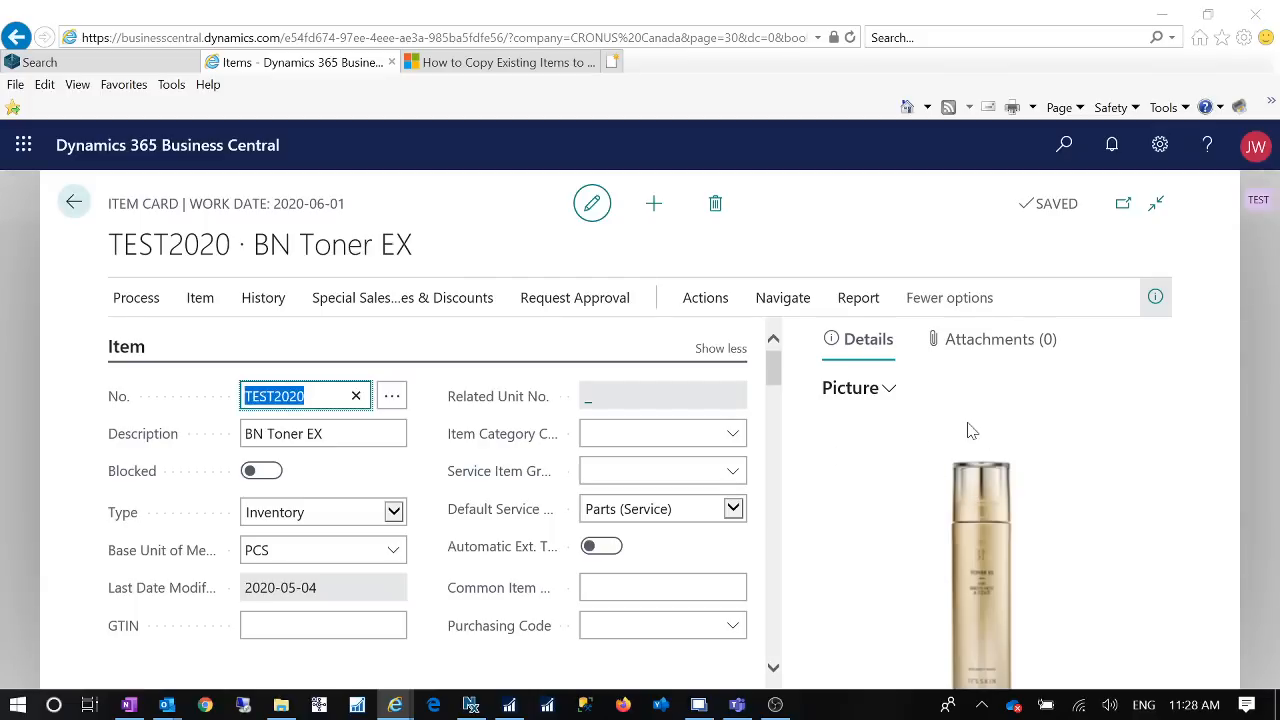
pyautogui.scroll(-5, 1100, 560)
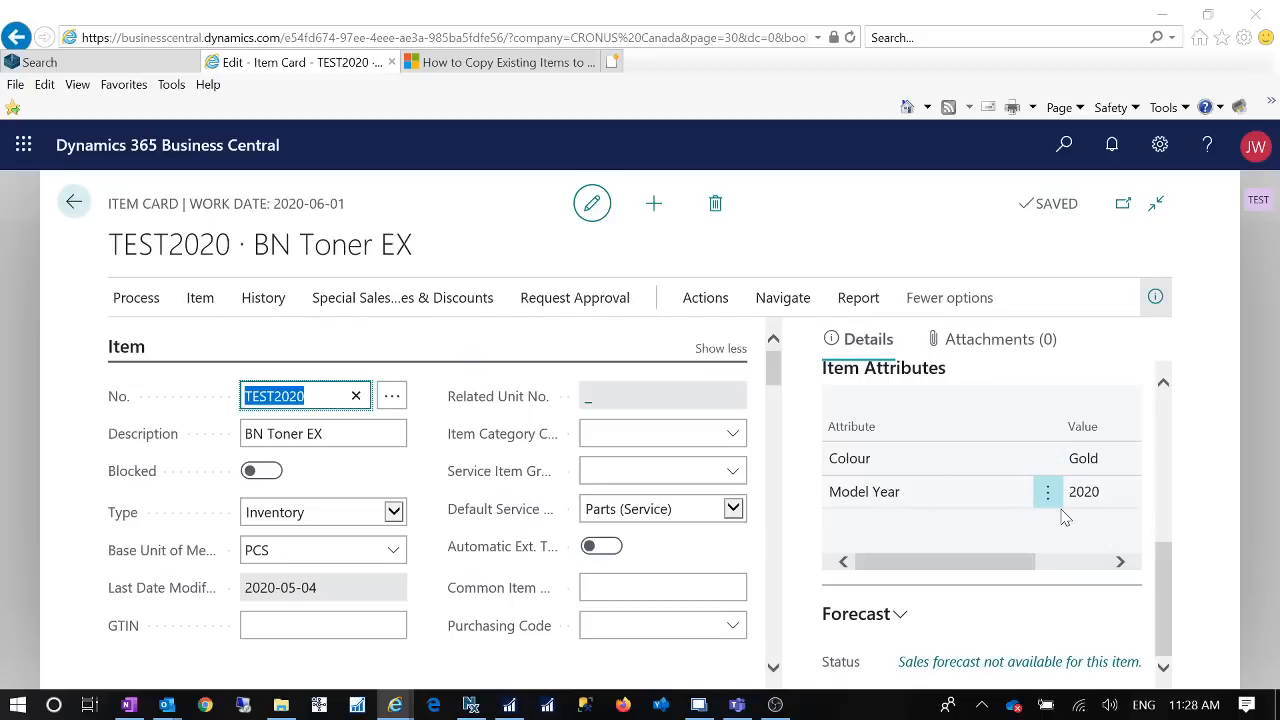
# Step: Leave the item card, go to the Customers list in the Sales area and open the customer card for Coho Winery
pyautogui.click(78, 211)
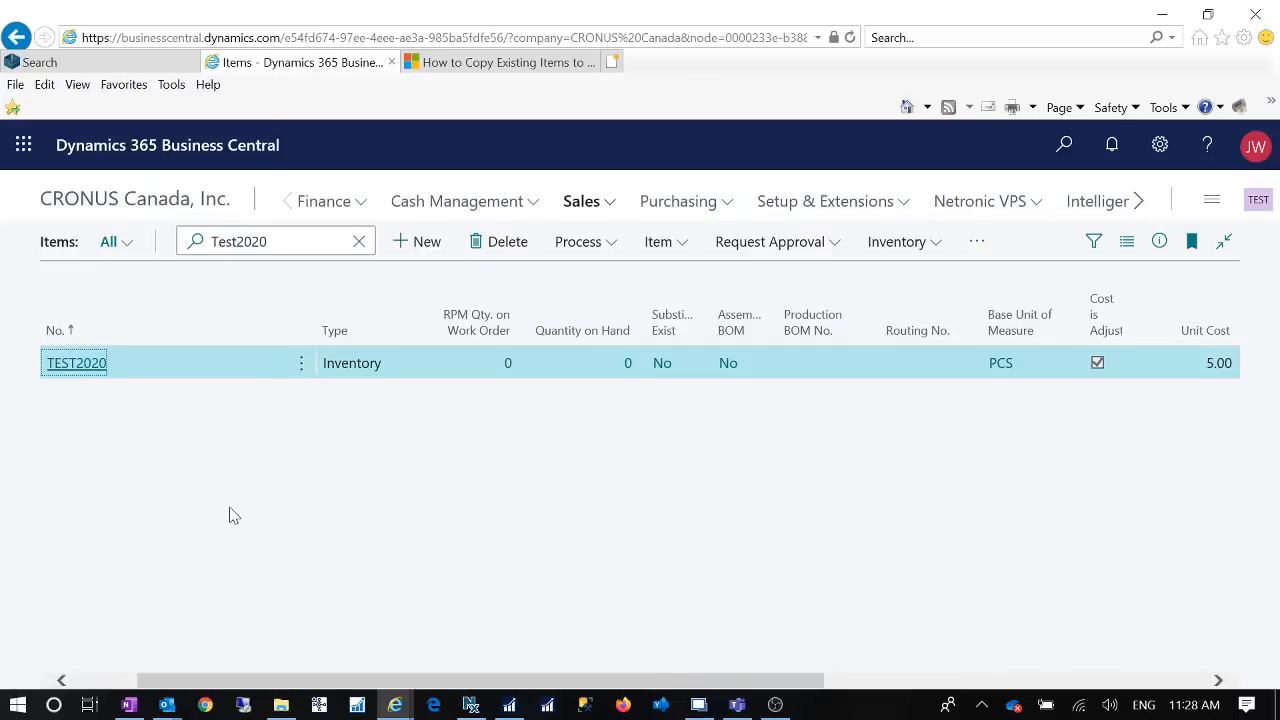
pyautogui.click(612, 211)
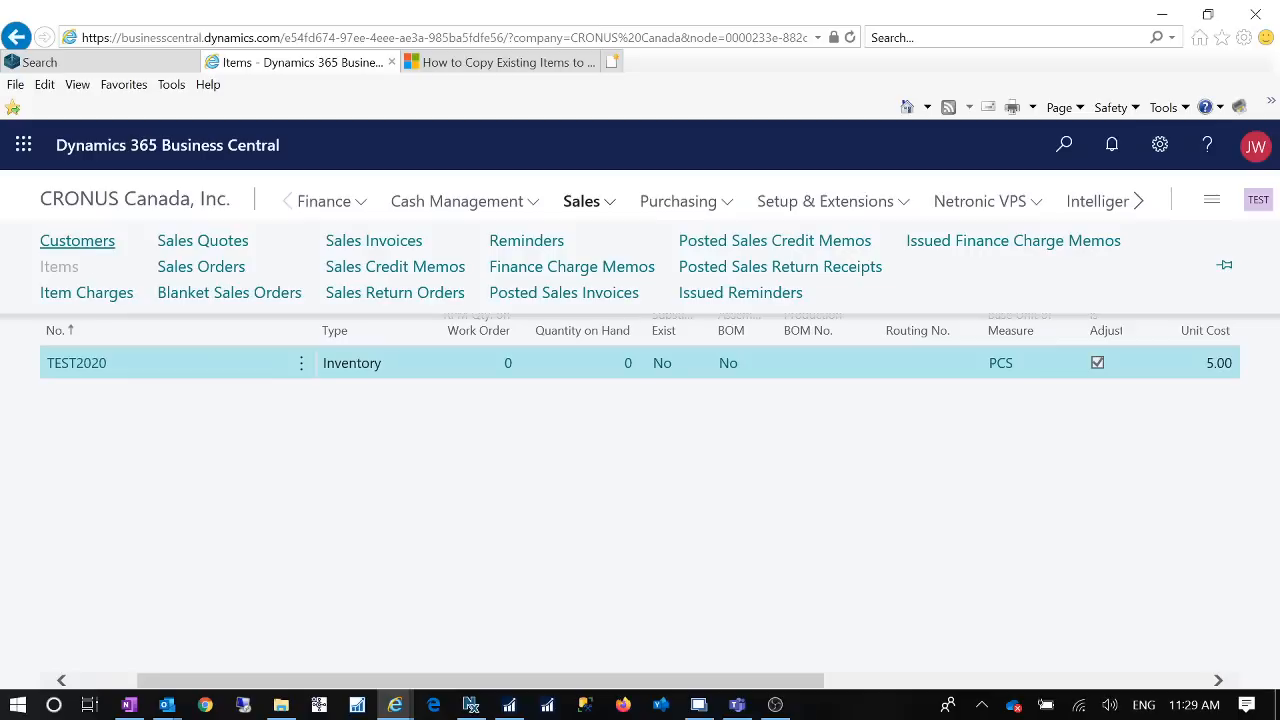
pyautogui.click(77, 241)
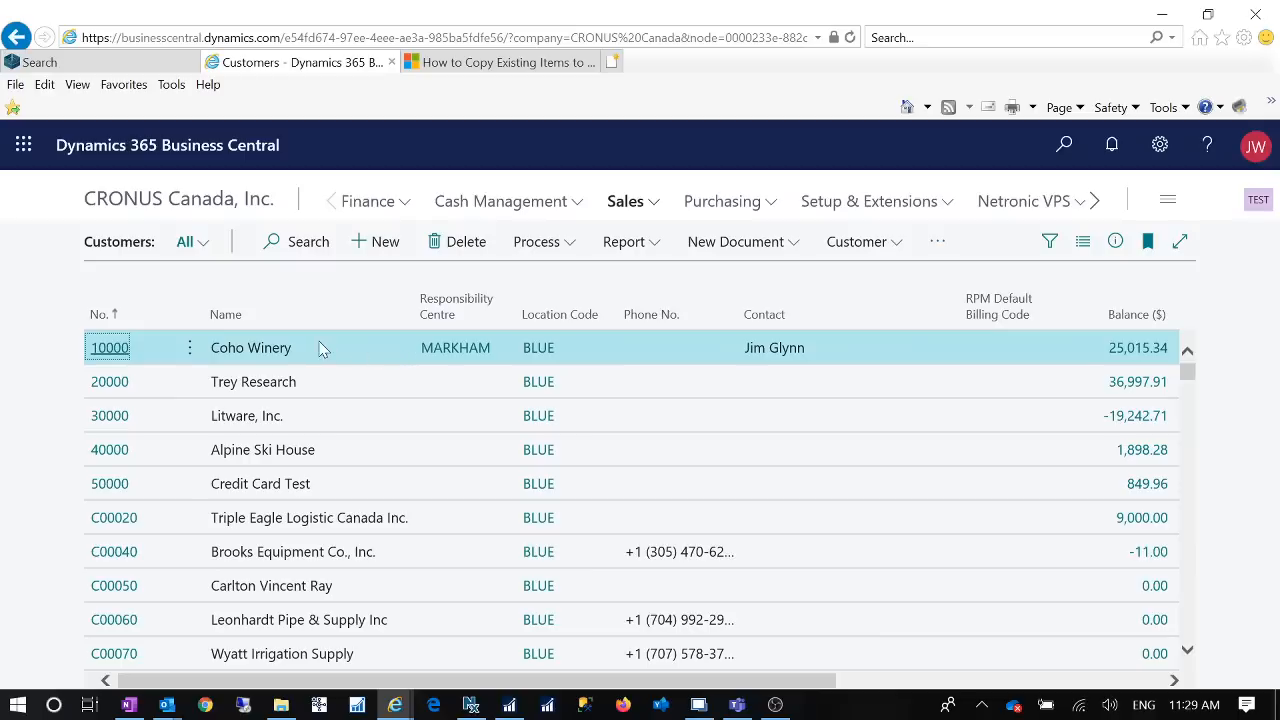
pyautogui.click(114, 350)
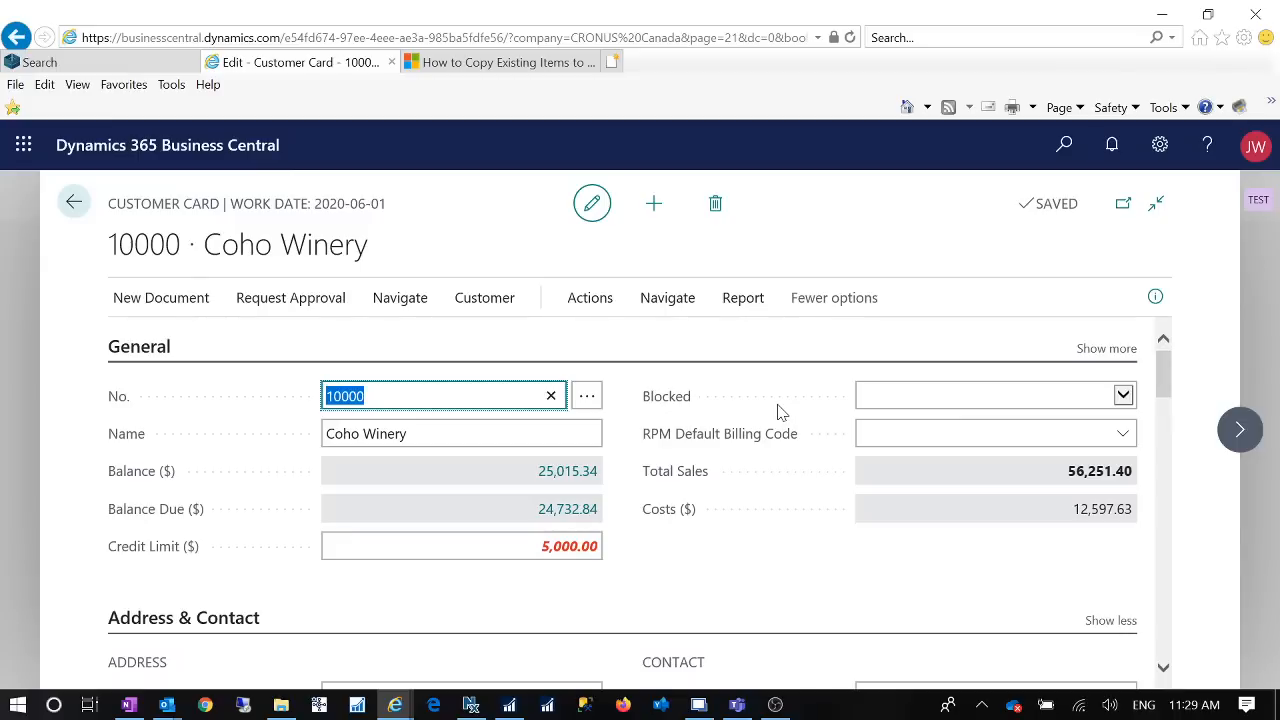
# Step: Save the Coho Winery customer as an enabled customer template named NewCustomer
pyautogui.click(573, 305)
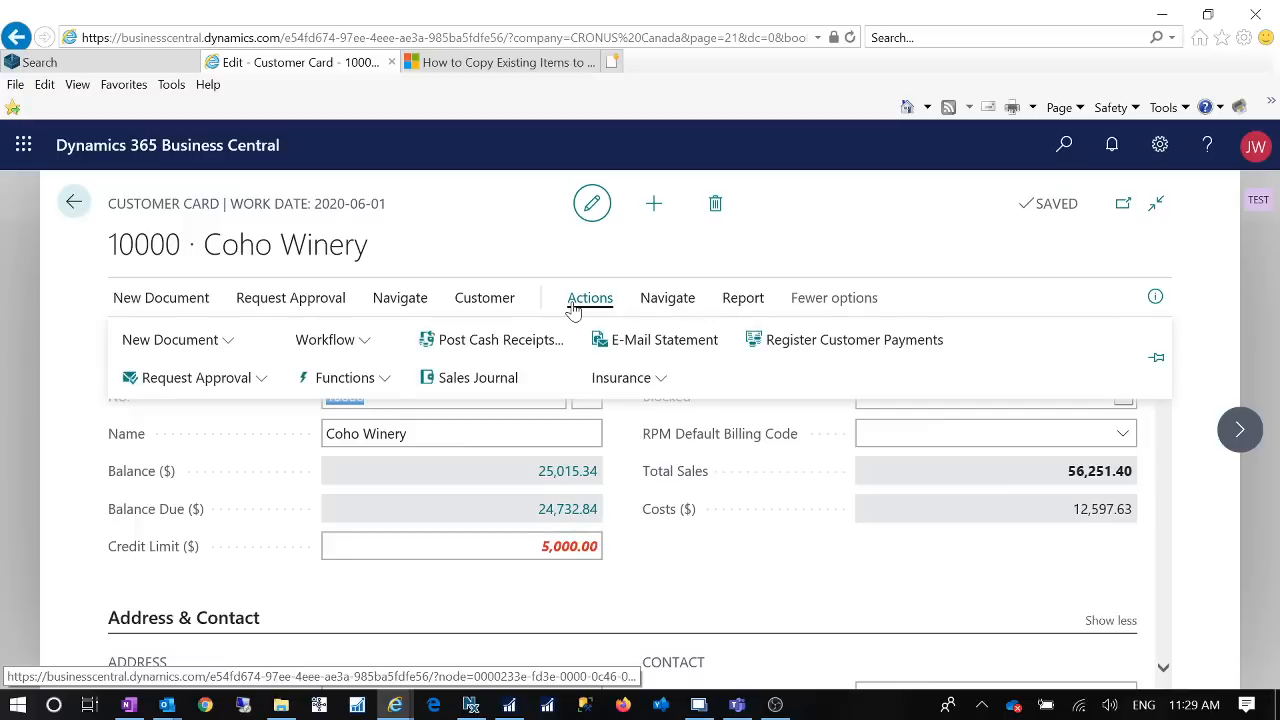
pyautogui.click(378, 380)
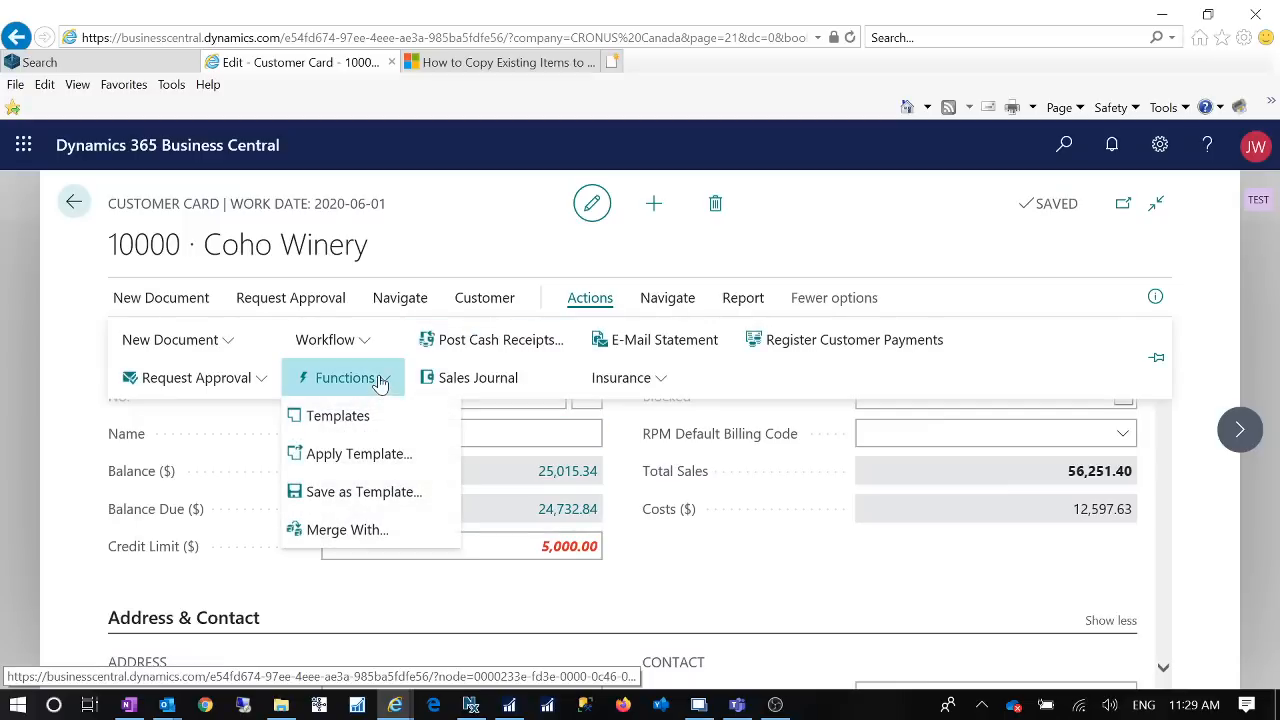
pyautogui.click(380, 491)
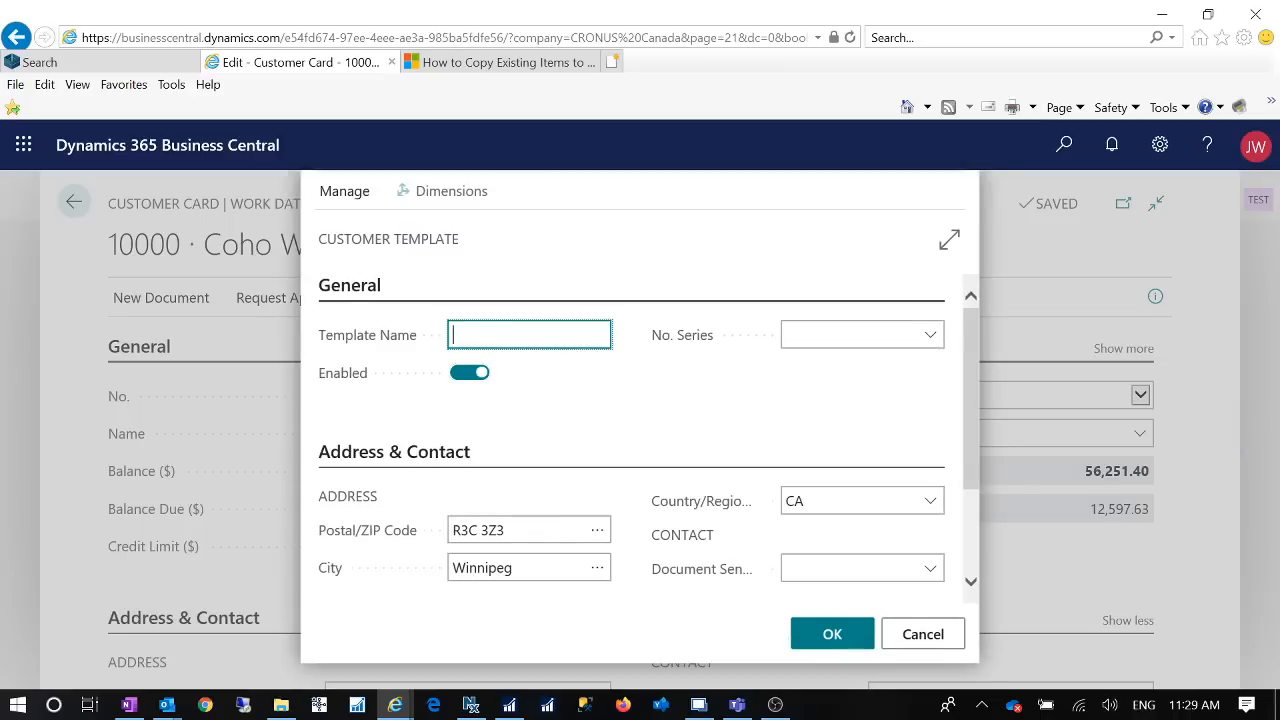
pyautogui.write('NewCustomer')
pyautogui.press('Tab')
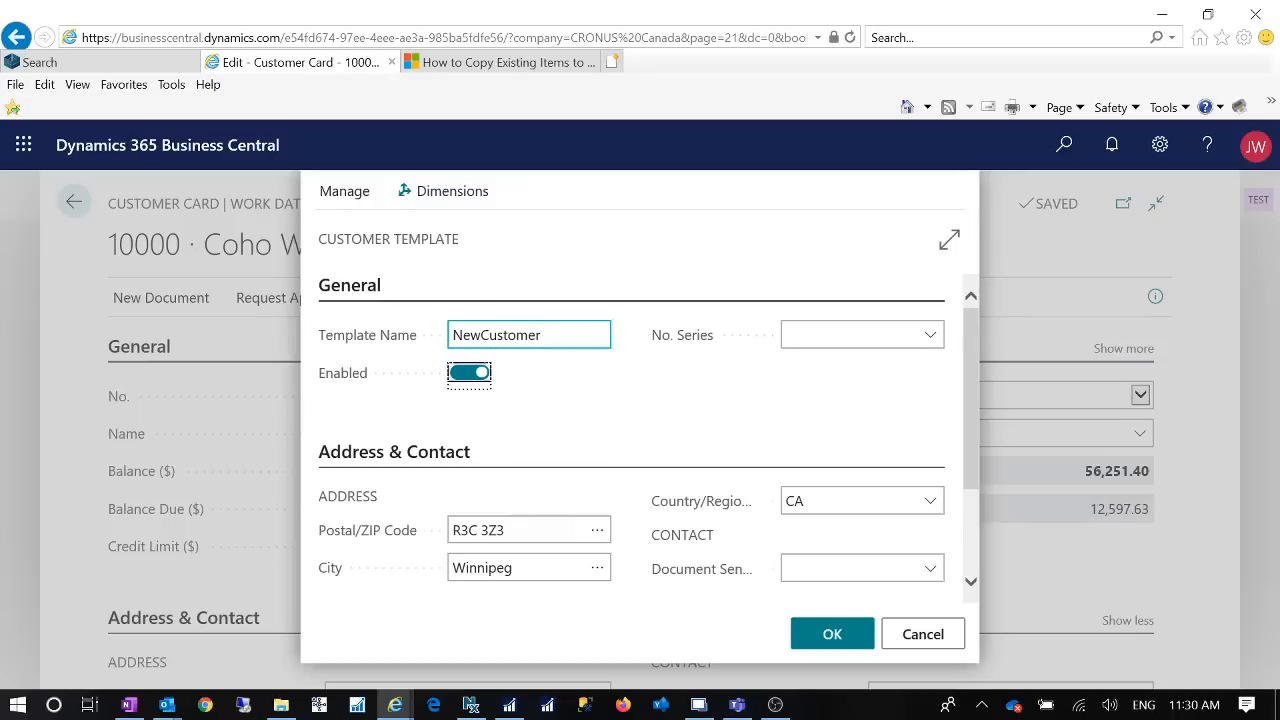
pyautogui.hotkey('shift', 'Tab')
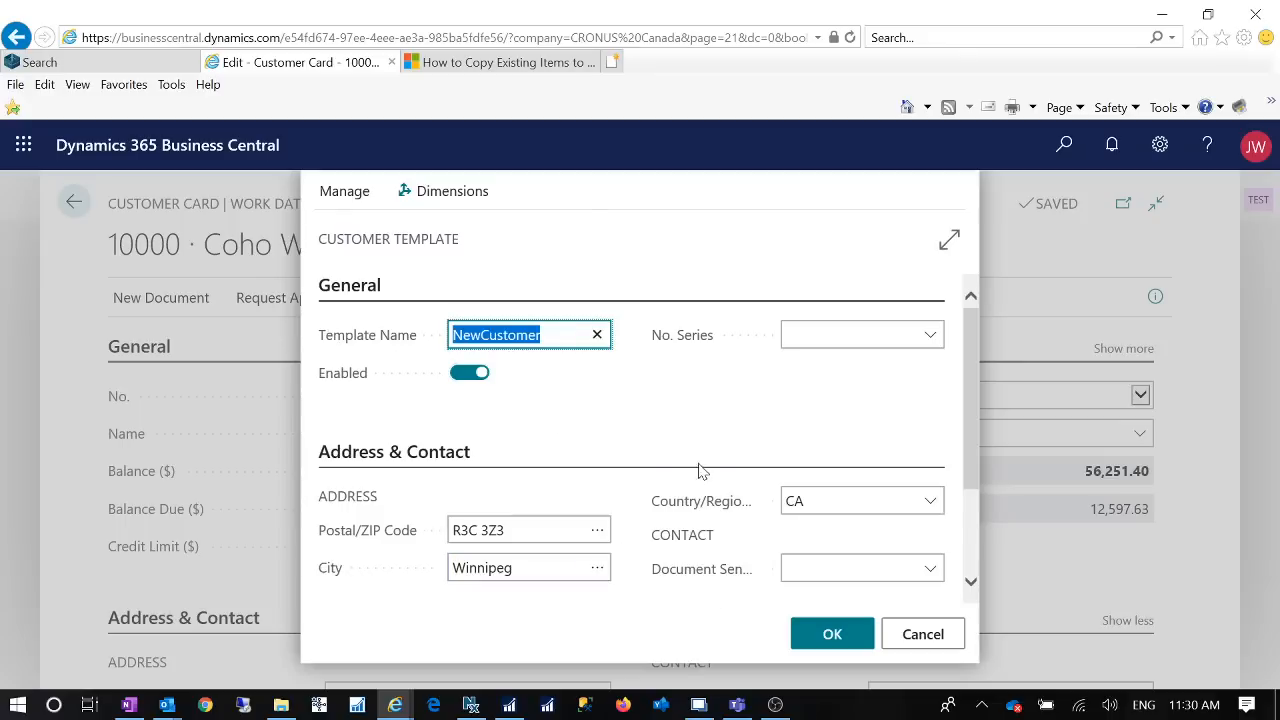
pyautogui.scroll(-2, 680, 485)
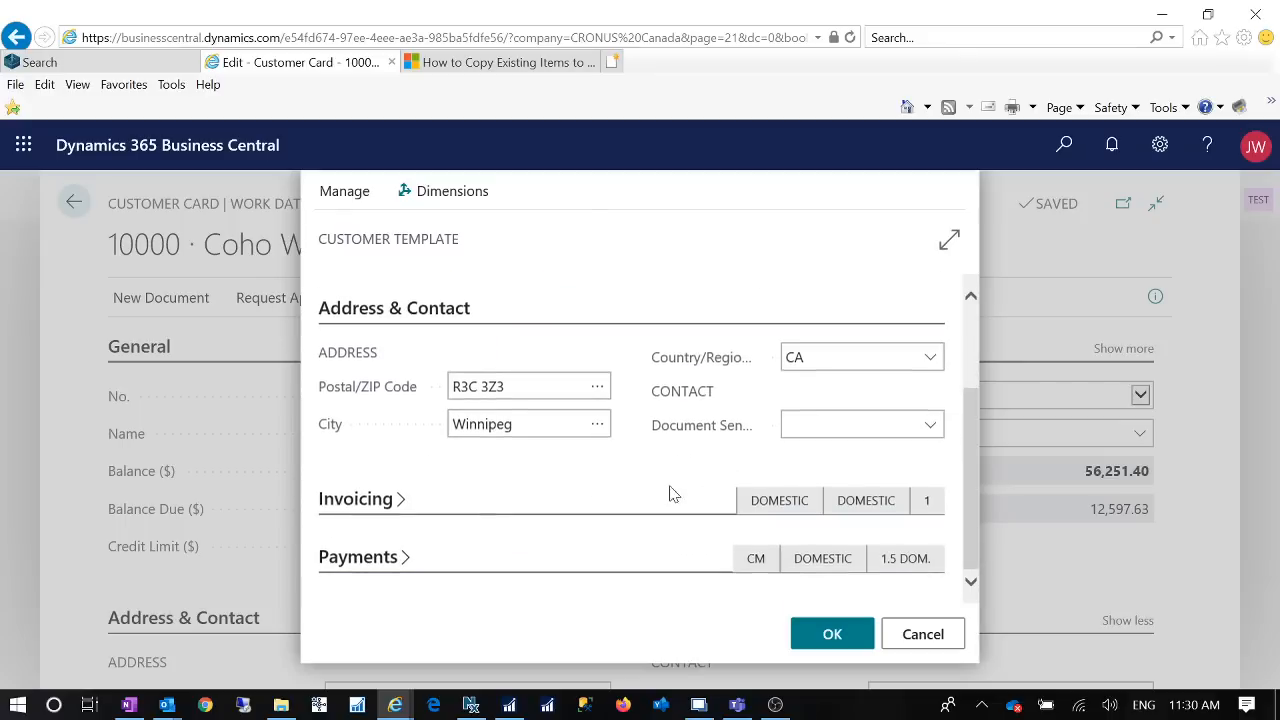
pyautogui.click(823, 632)
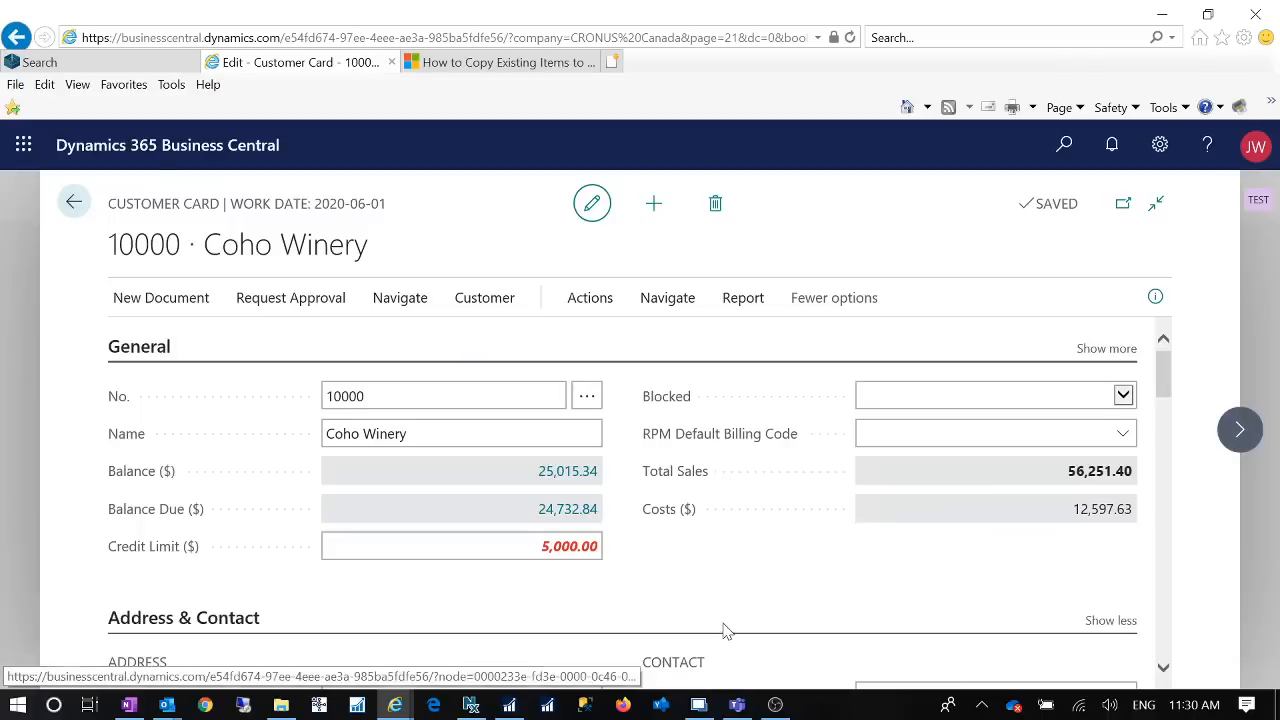
# Step: Search for "configuration template" and open the Configuration Templates list
pyautogui.click(1065, 147)
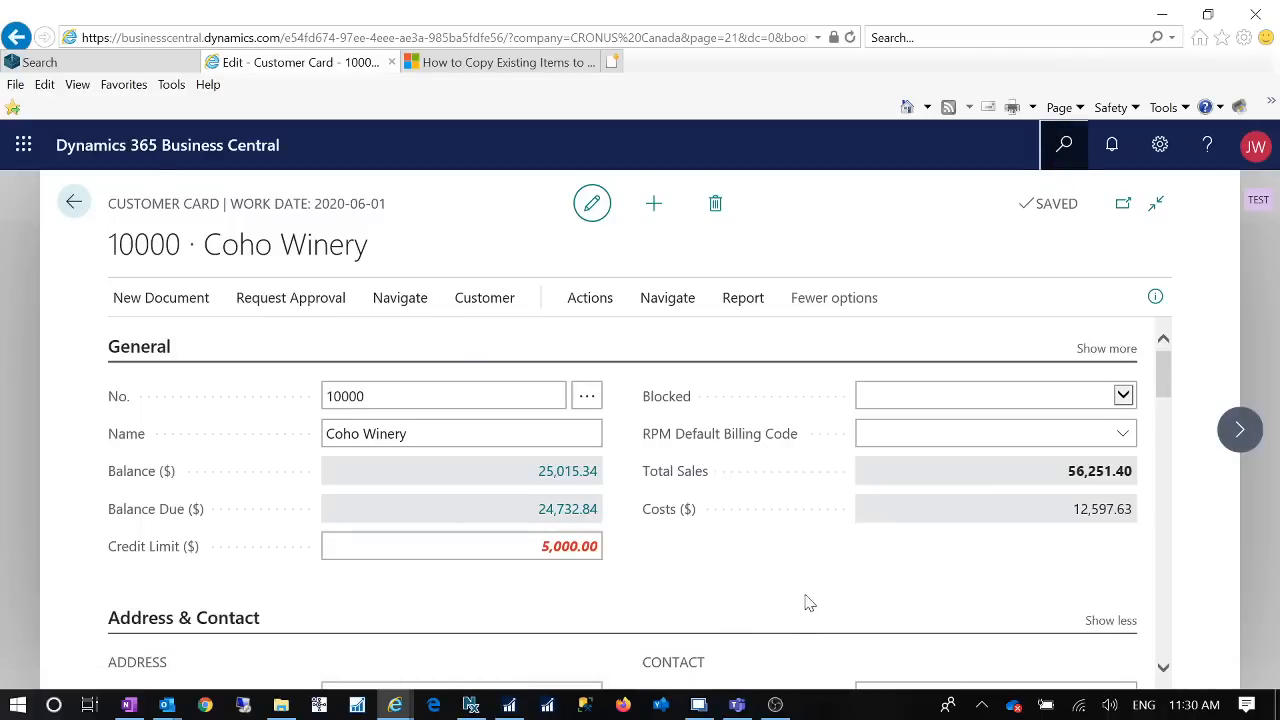
pyautogui.write('con')
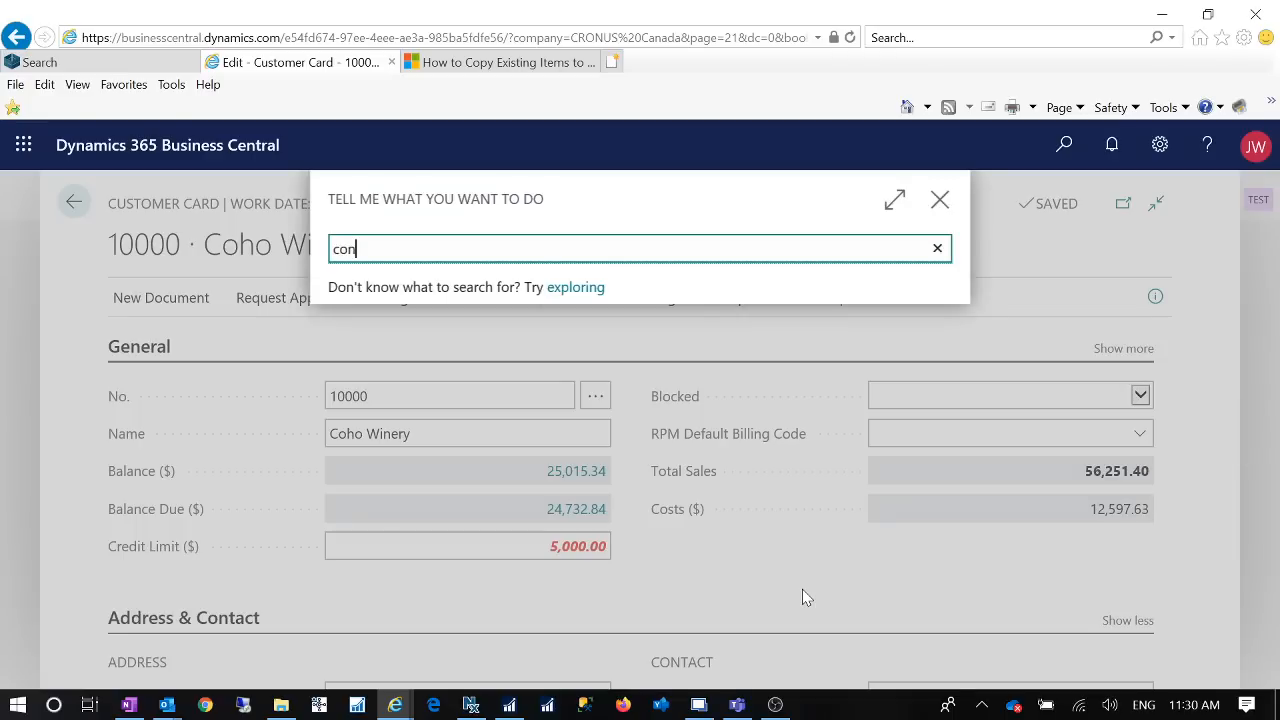
pyautogui.write('figur')
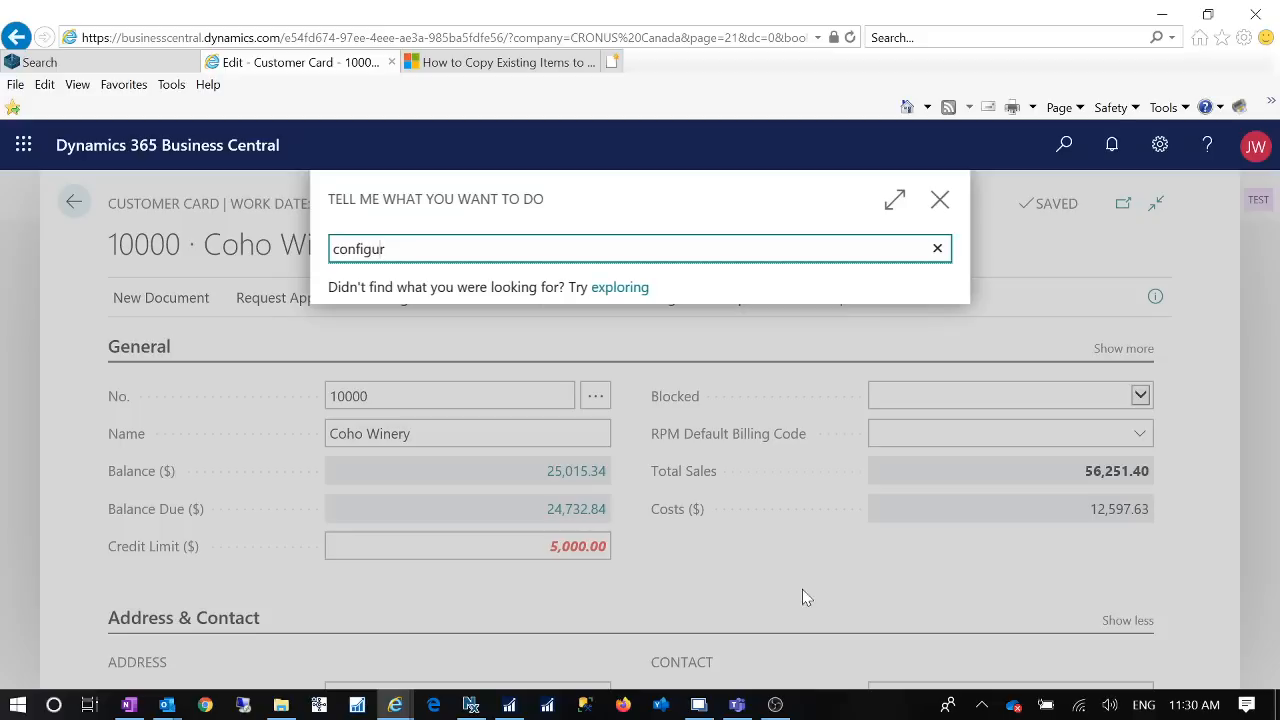
pyautogui.write('ation')
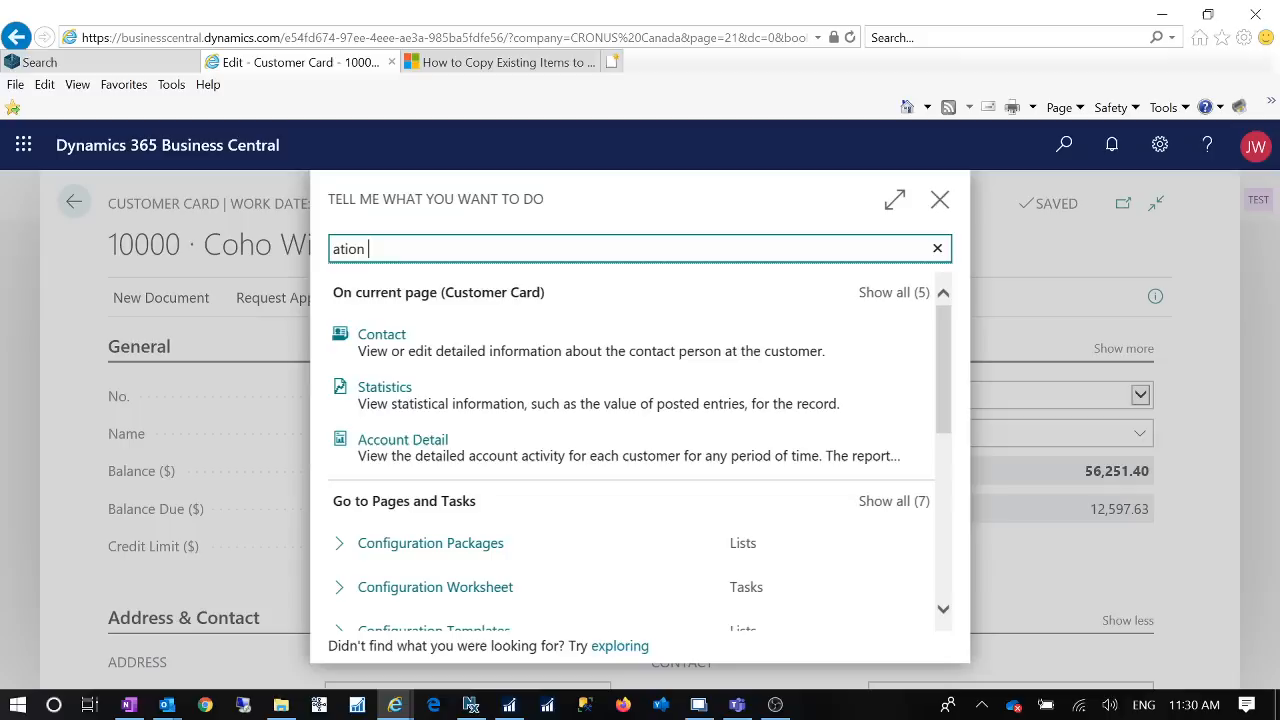
pyautogui.hotkey('ctrl', 'a')
pyautogui.press('BackSpace')
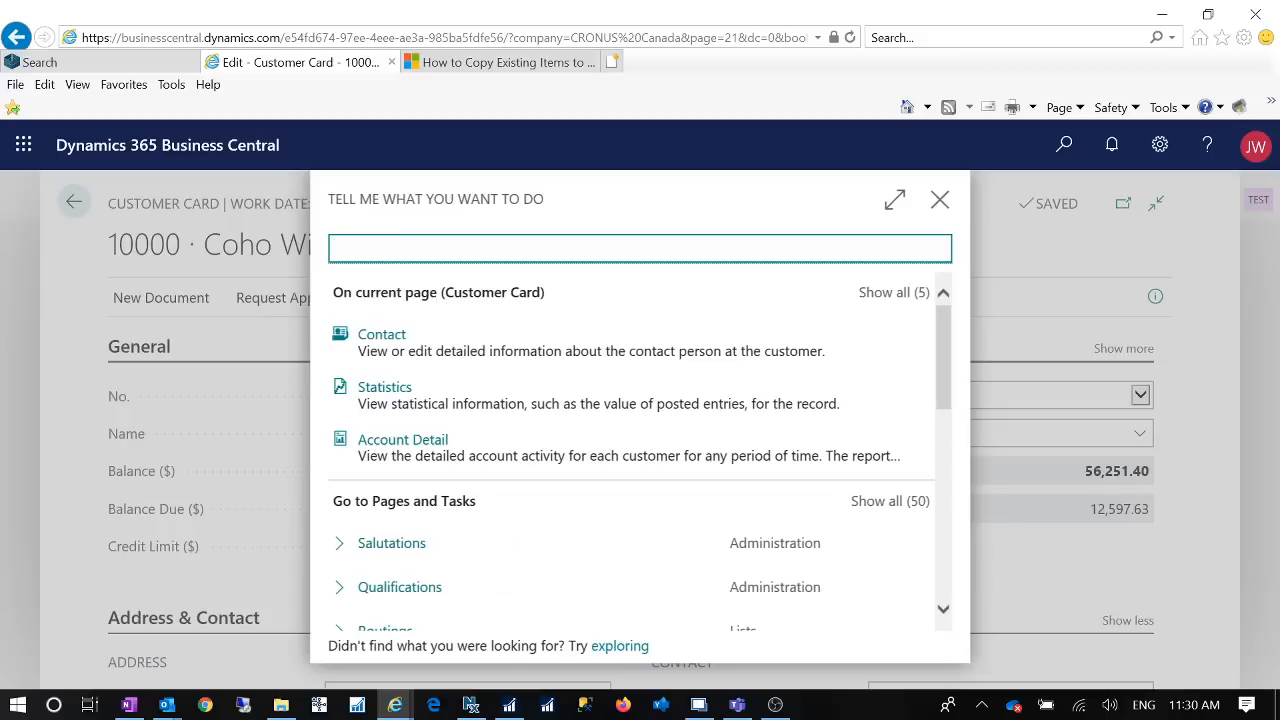
pyautogui.write('configuration ')
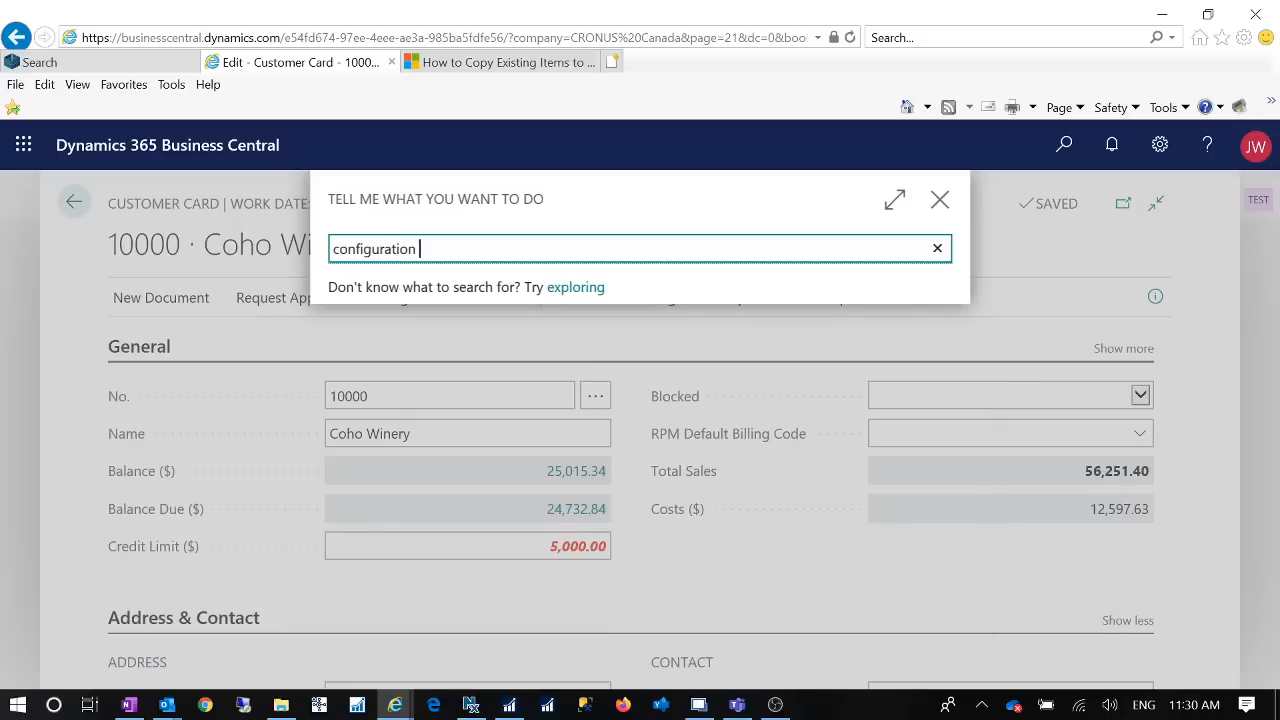
pyautogui.write('template')
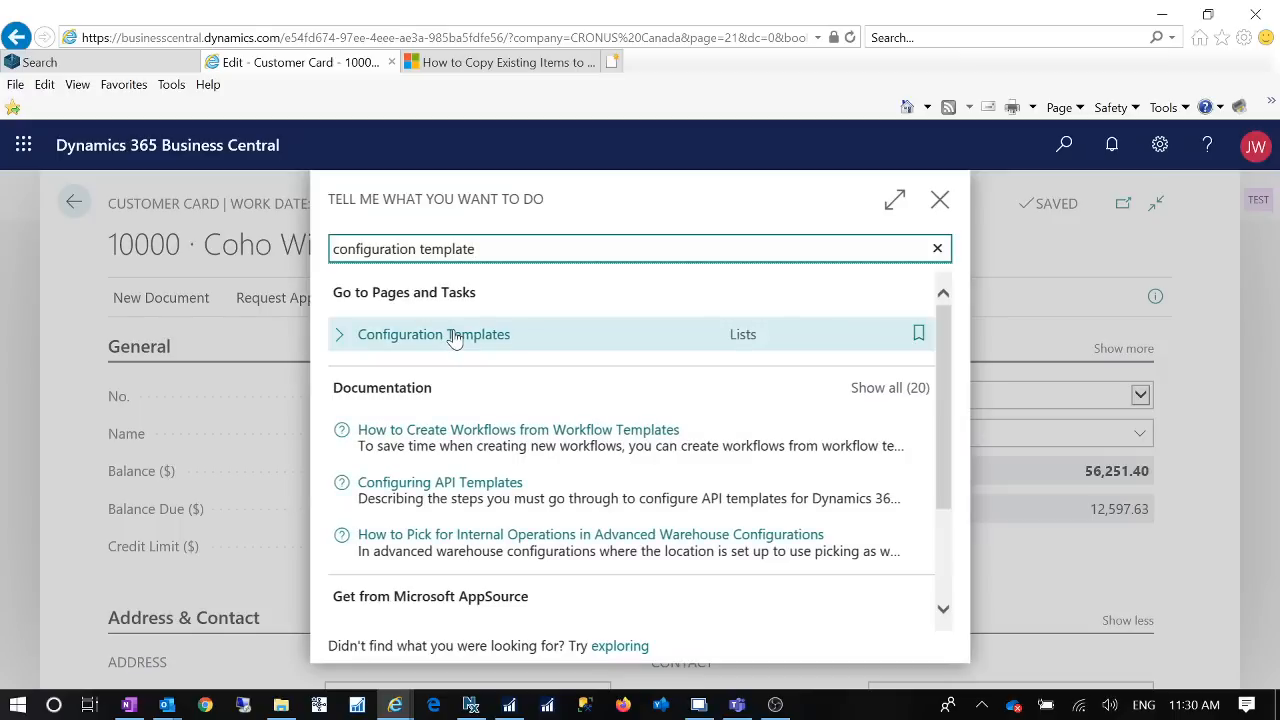
pyautogui.click(455, 336)
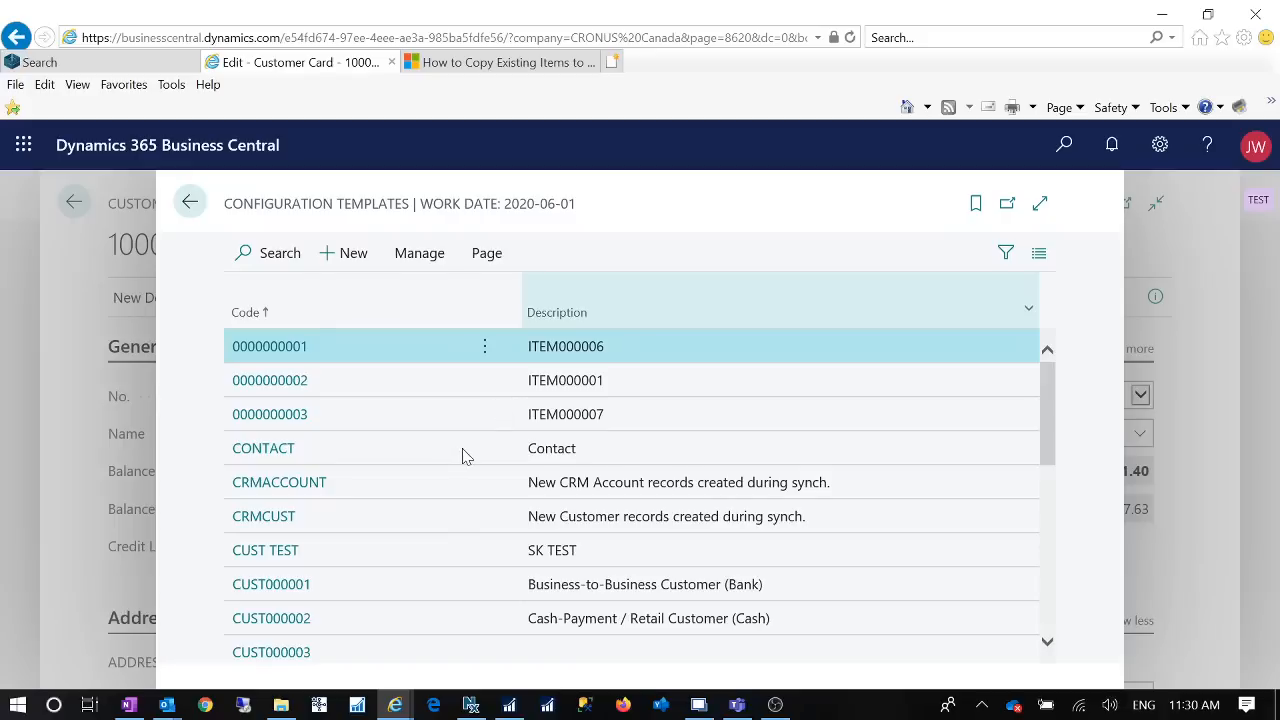
# Step: Open the NewCustomer configuration template, CUST000004, and check its header and field lines
pyautogui.scroll(-2, 433, 478)
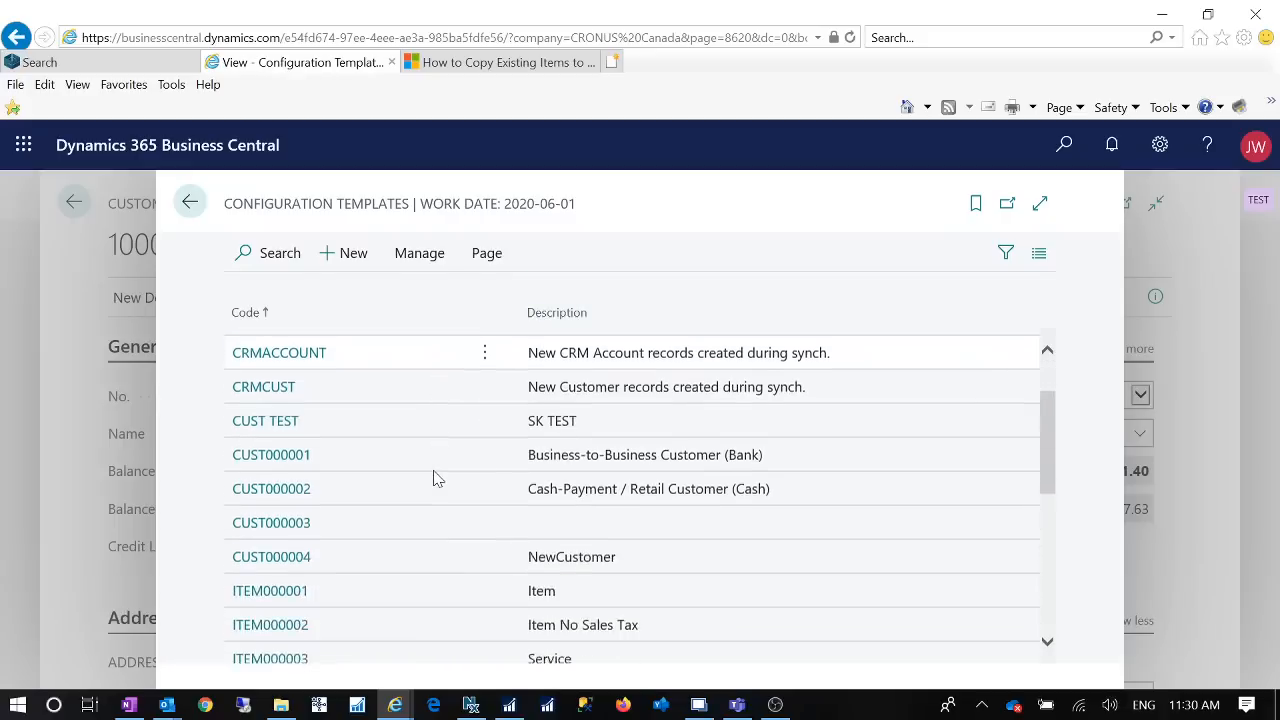
pyautogui.click(295, 542)
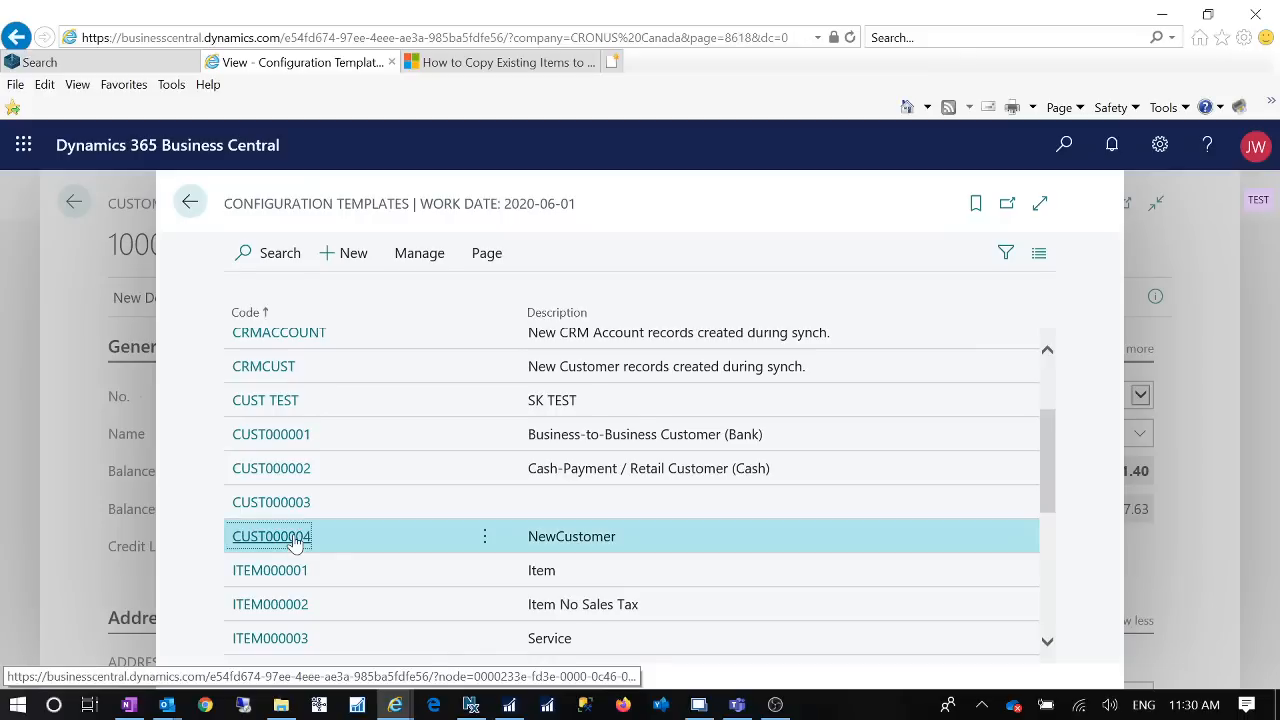
pyautogui.click(293, 540)
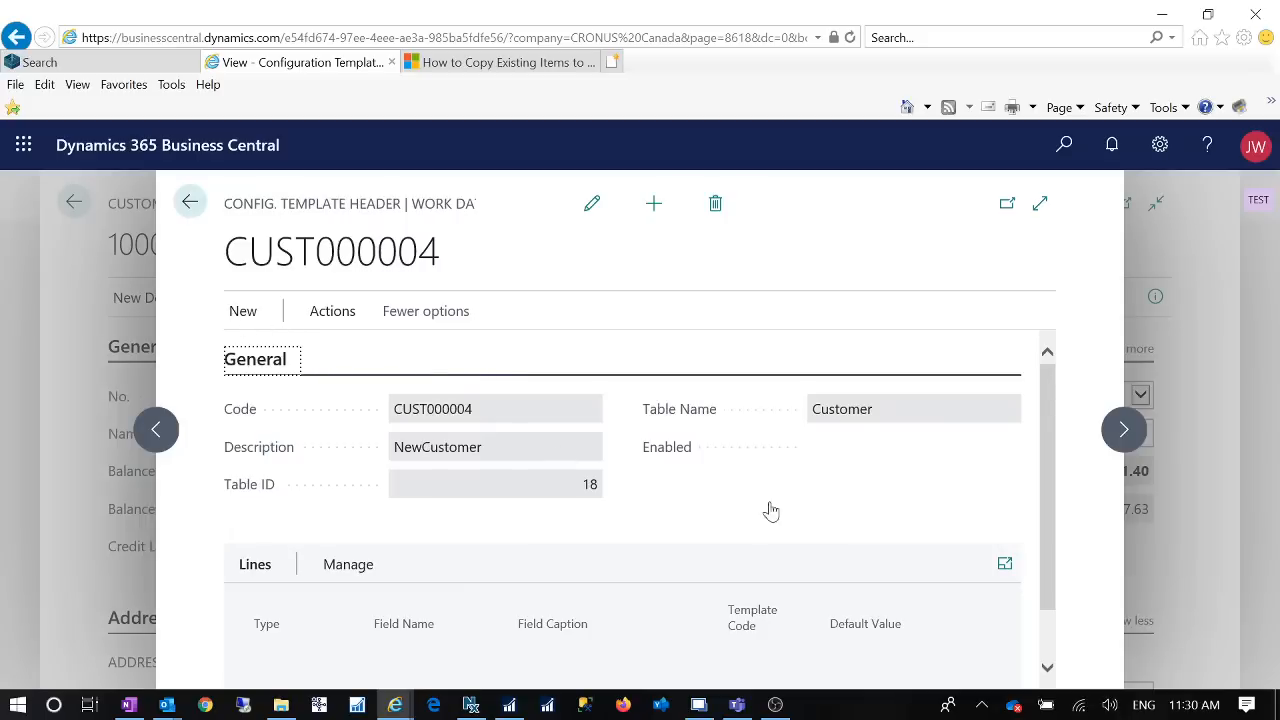
pyautogui.scroll(-1, 1052, 490)
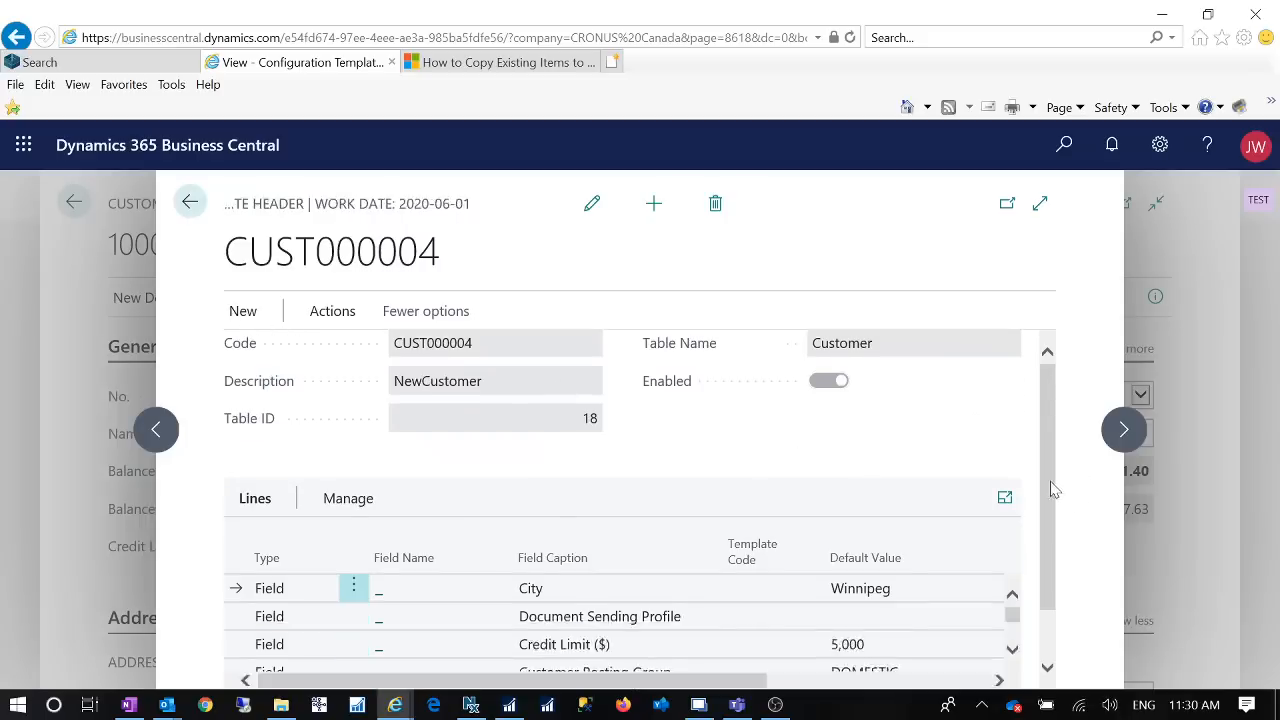
pyautogui.click(240, 314)
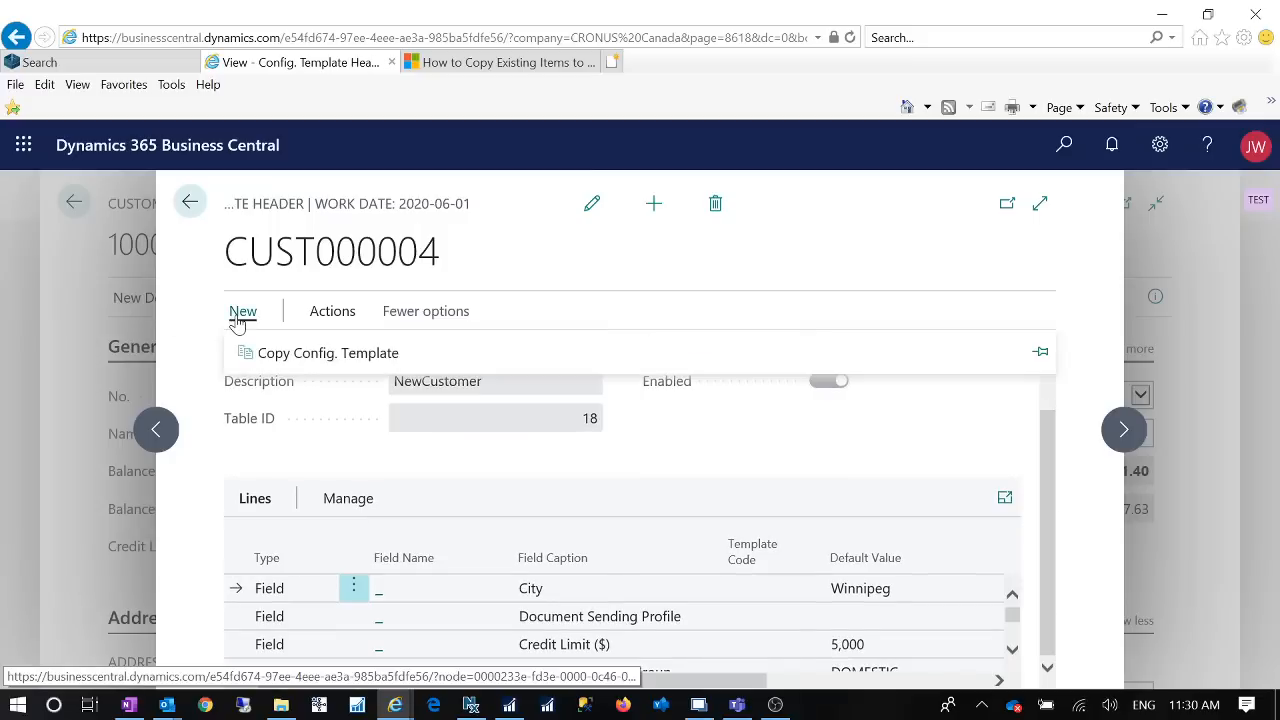
pyautogui.click(333, 360)
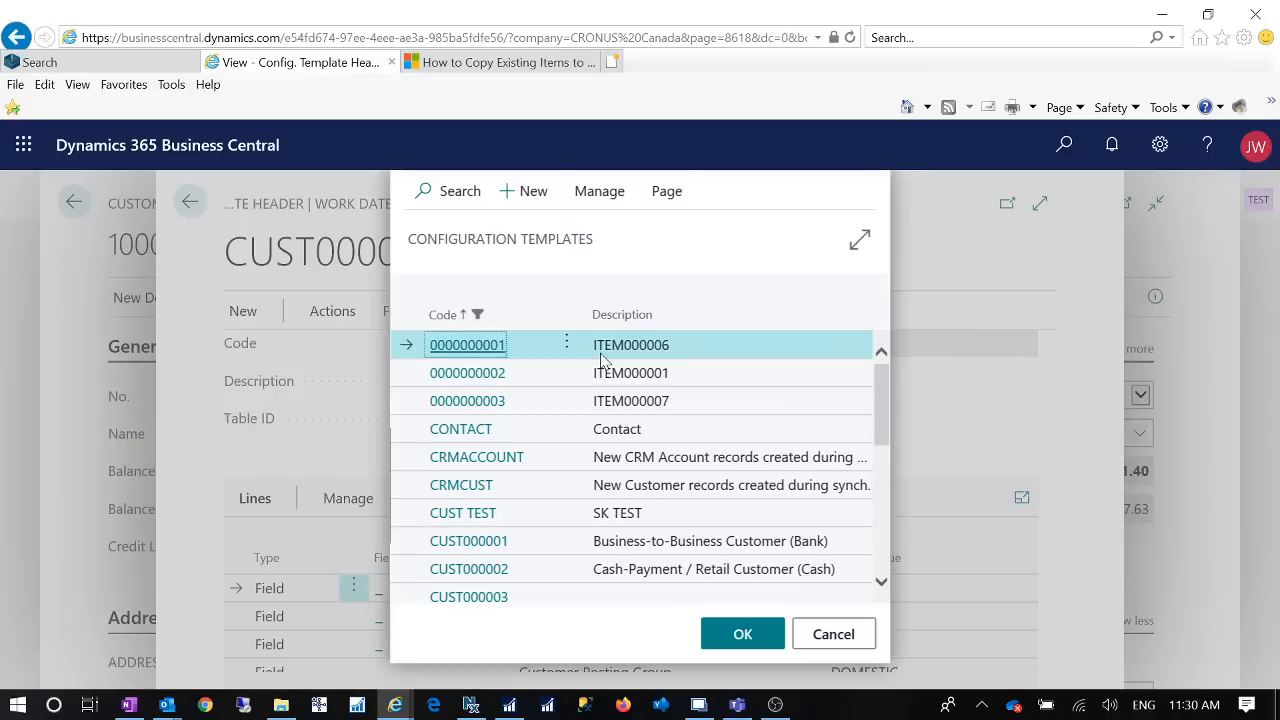
pyautogui.scroll(-3, 710, 476)
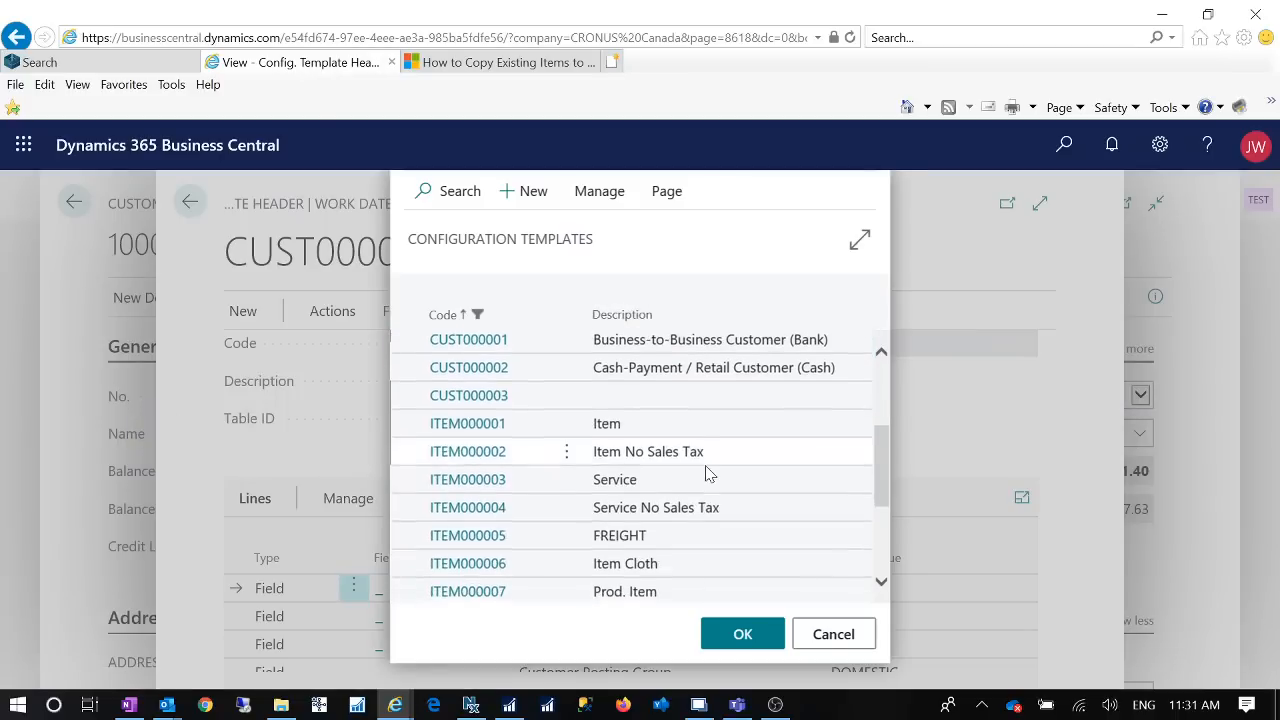
pyautogui.scroll(-3, 706, 474)
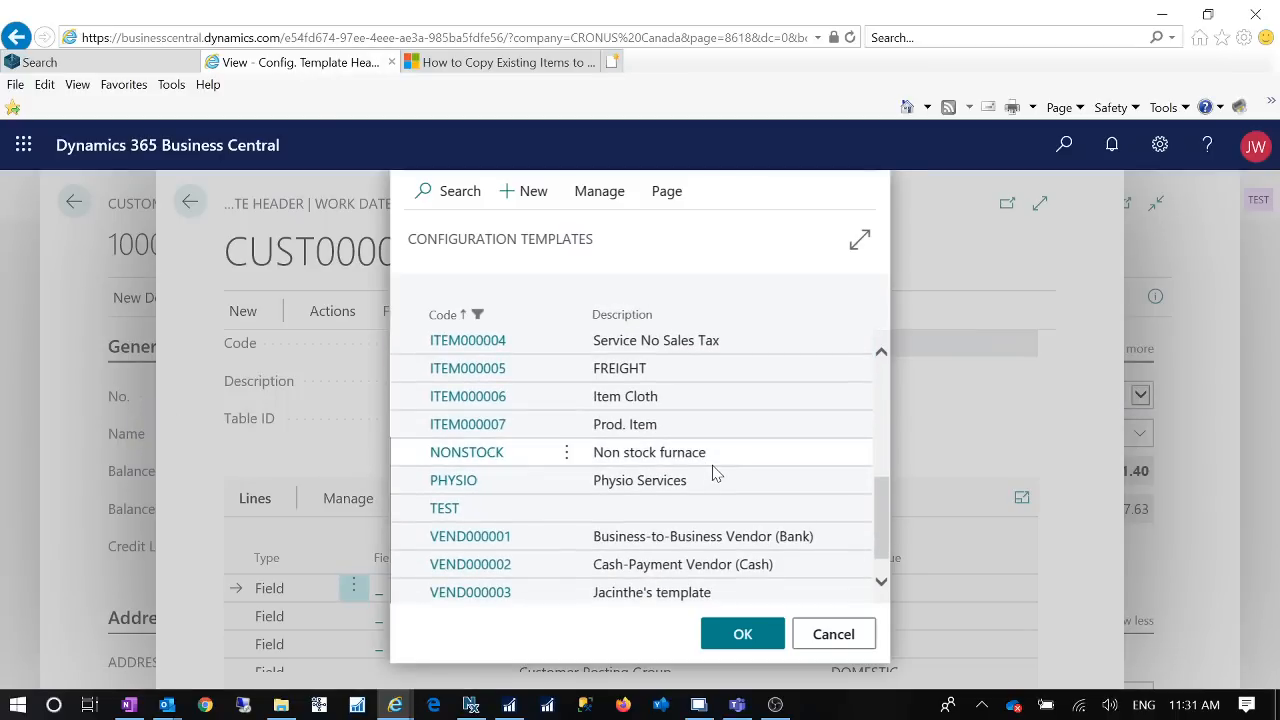
pyautogui.scroll(3, 713, 472)
pyautogui.scroll(6, 713, 472)
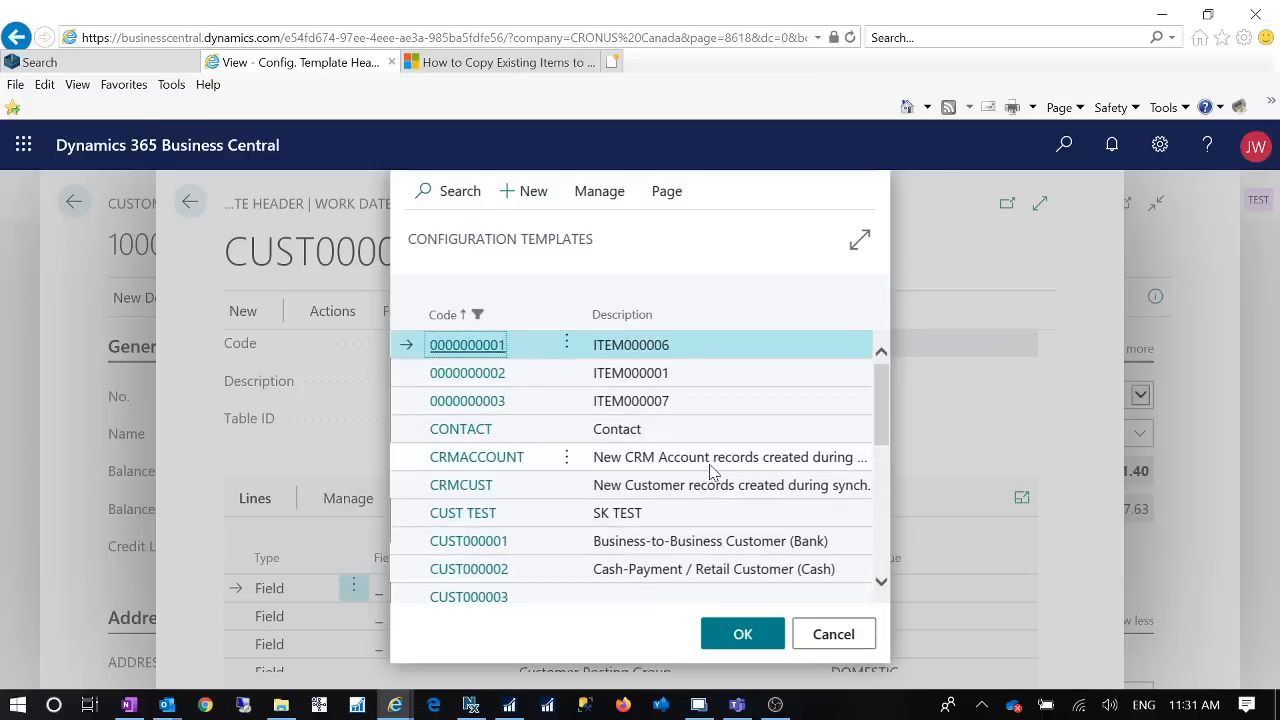
pyautogui.scroll(-5, 712, 472)
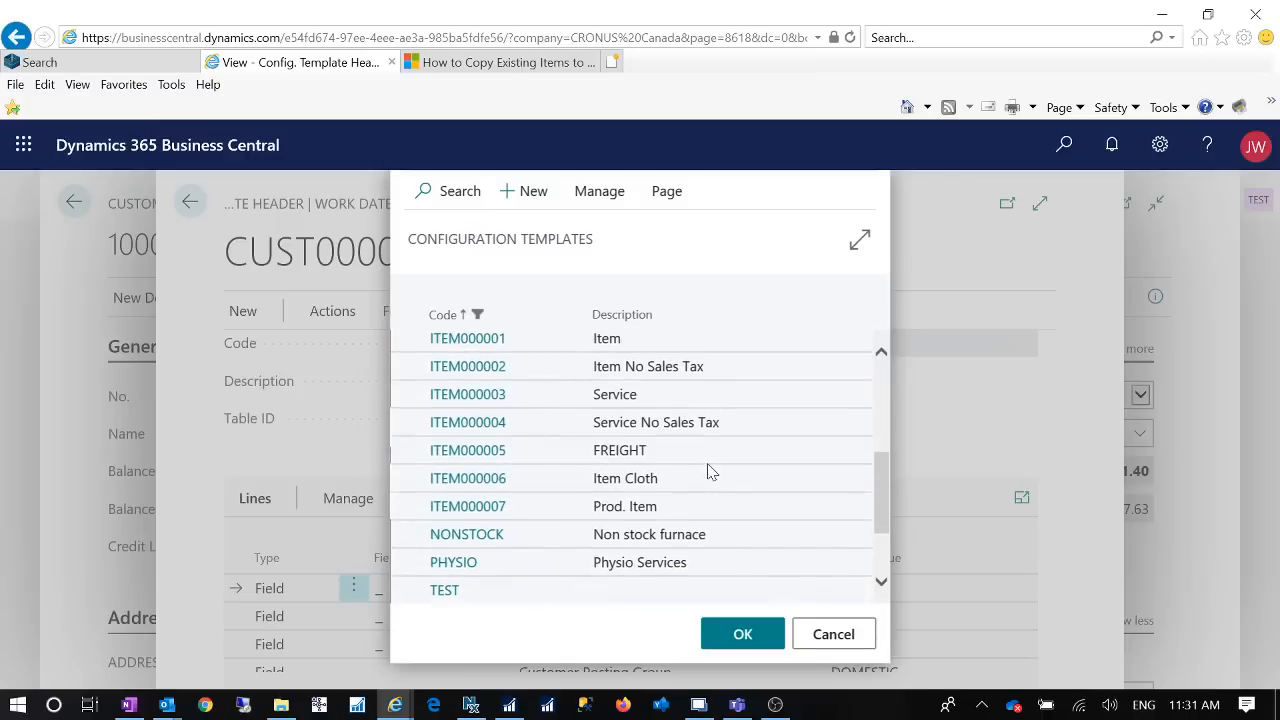
pyautogui.scroll(-3, 712, 472)
pyautogui.scroll(6, 706, 470)
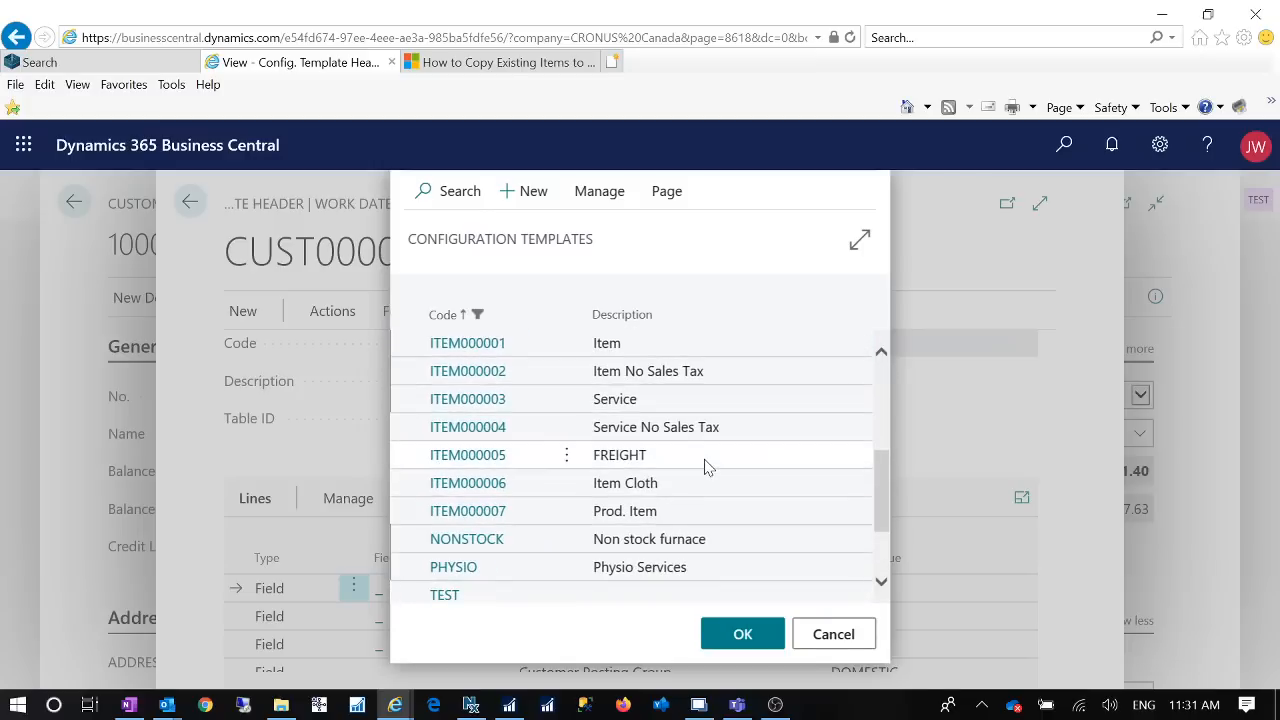
pyautogui.scroll(2, 706, 466)
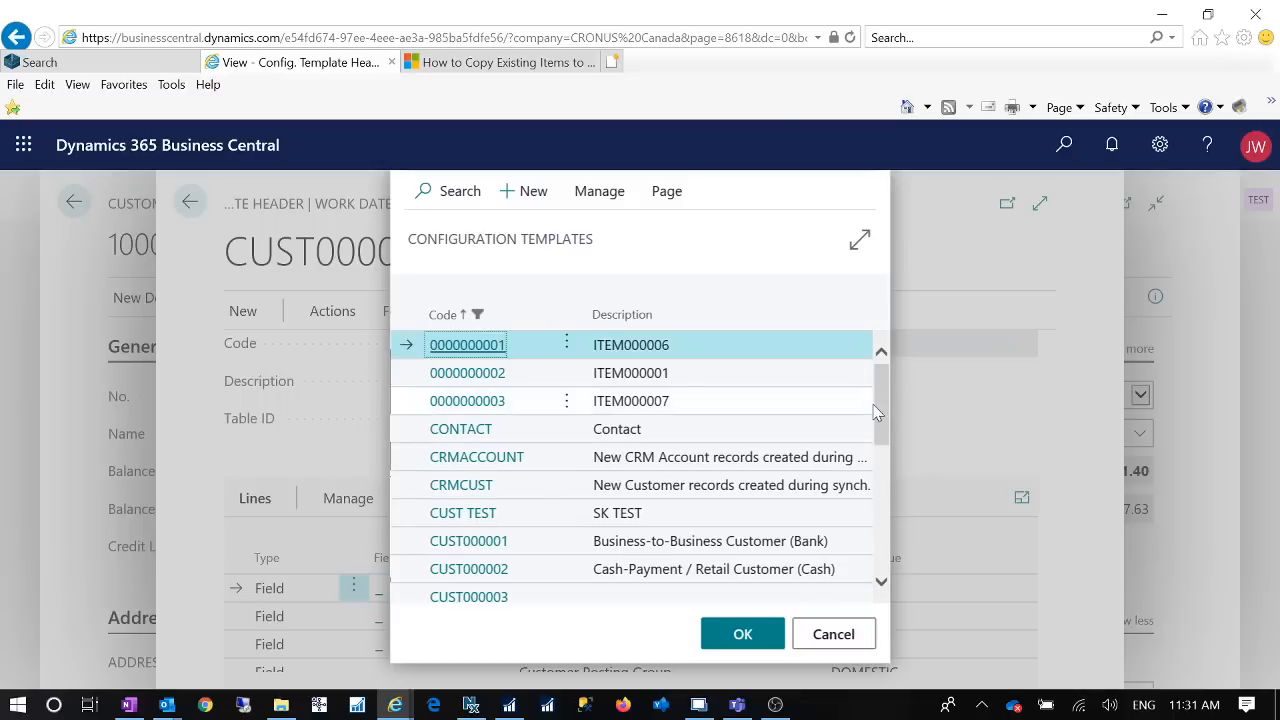
pyautogui.moveTo(888, 428)
pyautogui.mouseDown()
pyautogui.moveTo(884, 454)
pyautogui.moveTo(880, 440)
pyautogui.mouseUp()
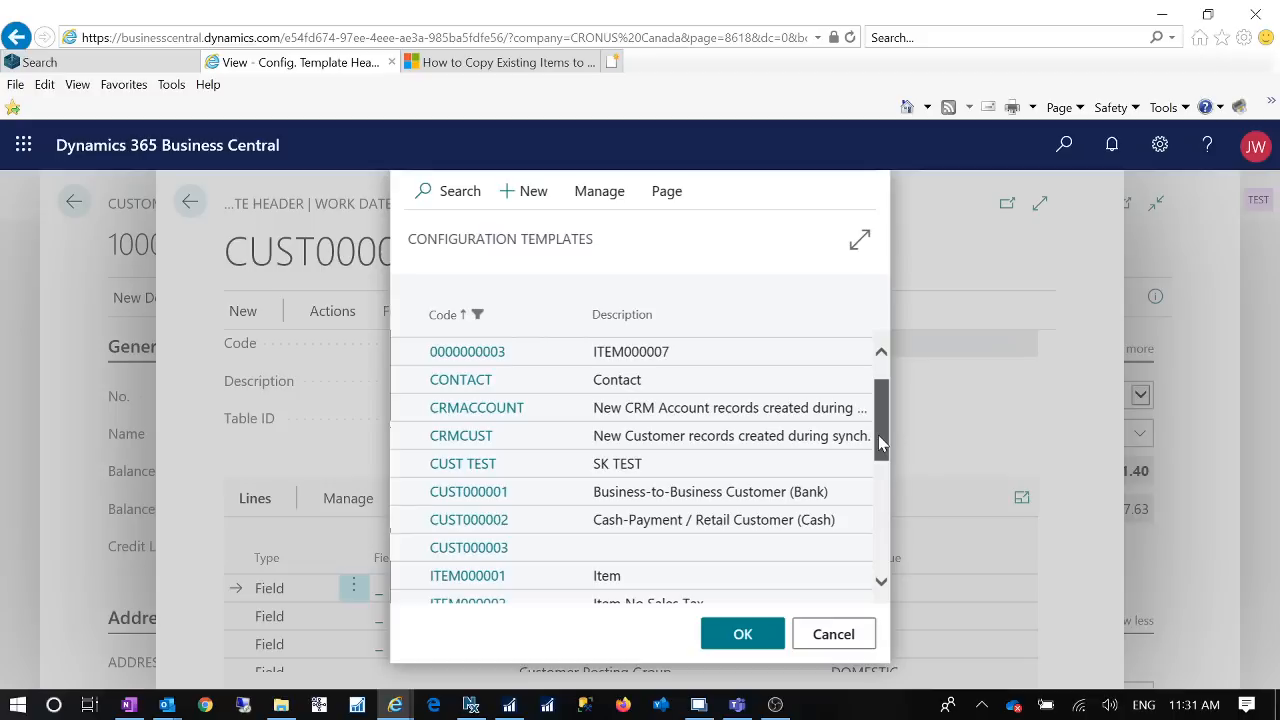
pyautogui.moveTo(878, 435); pyautogui.dragTo(892, 545)
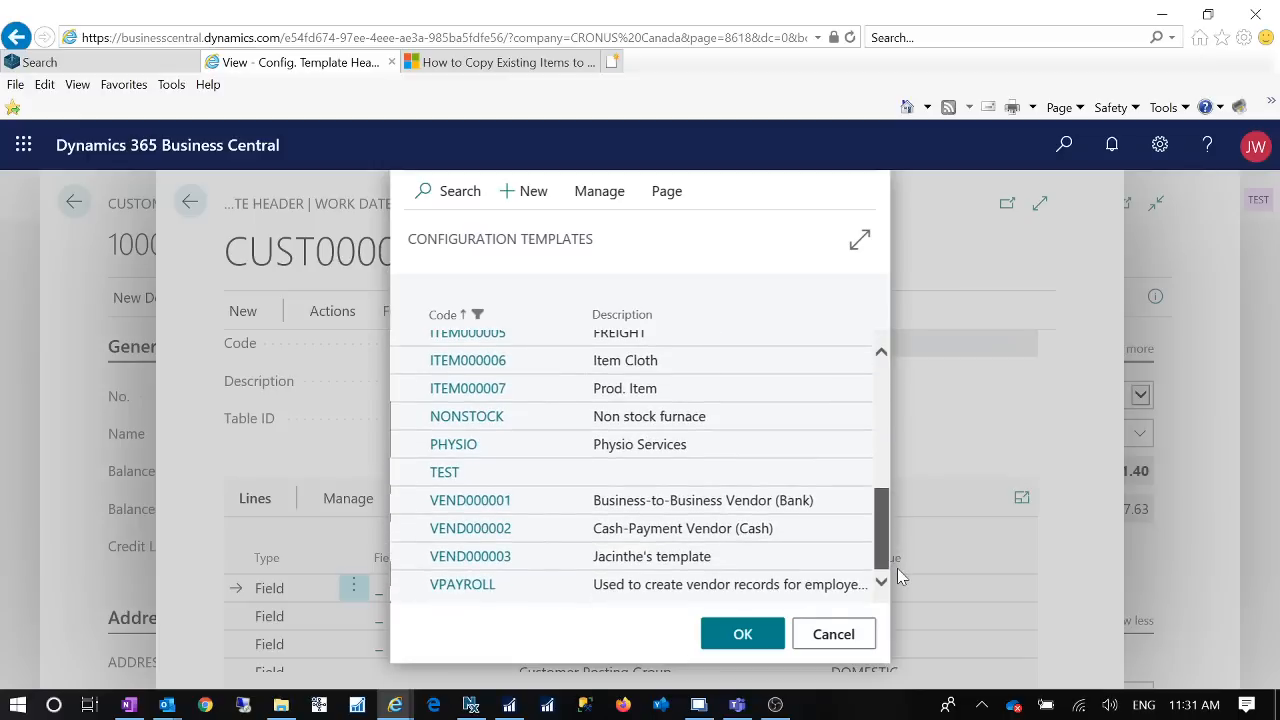
pyautogui.click(836, 636)
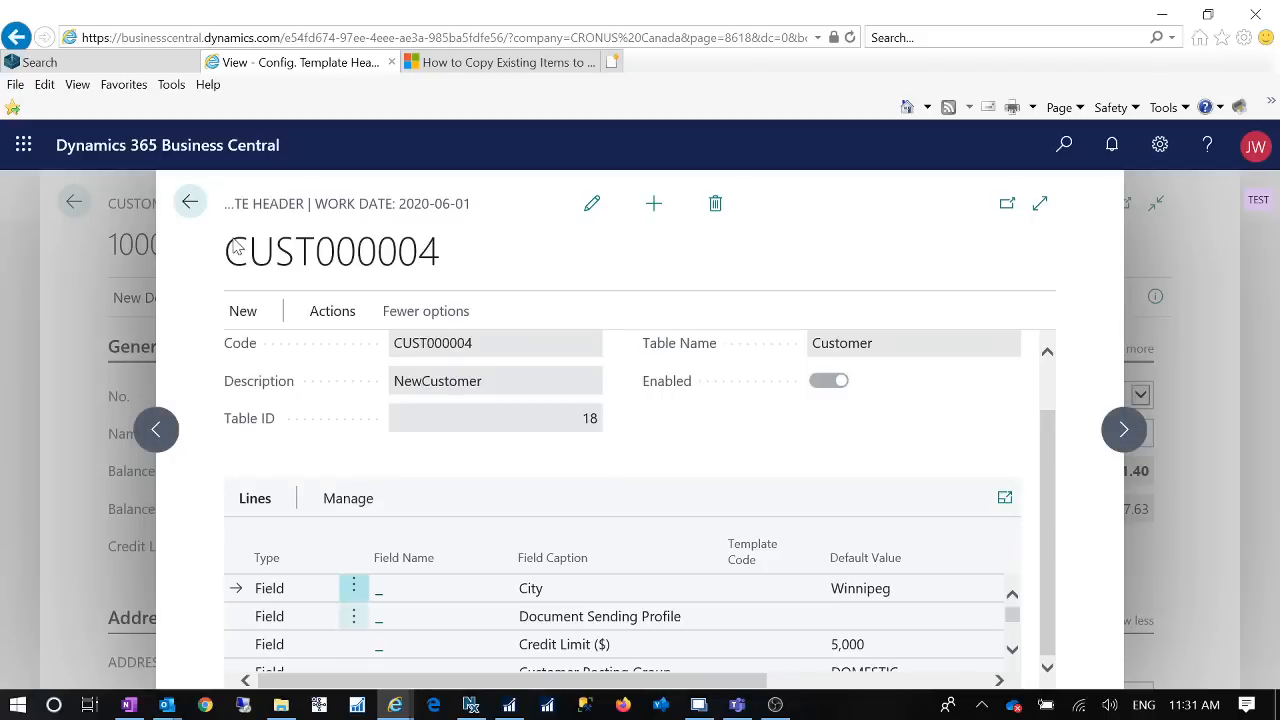
# Step: Create a new customer record from the NewCustomer template with the Create Instance function
pyautogui.click(316, 318)
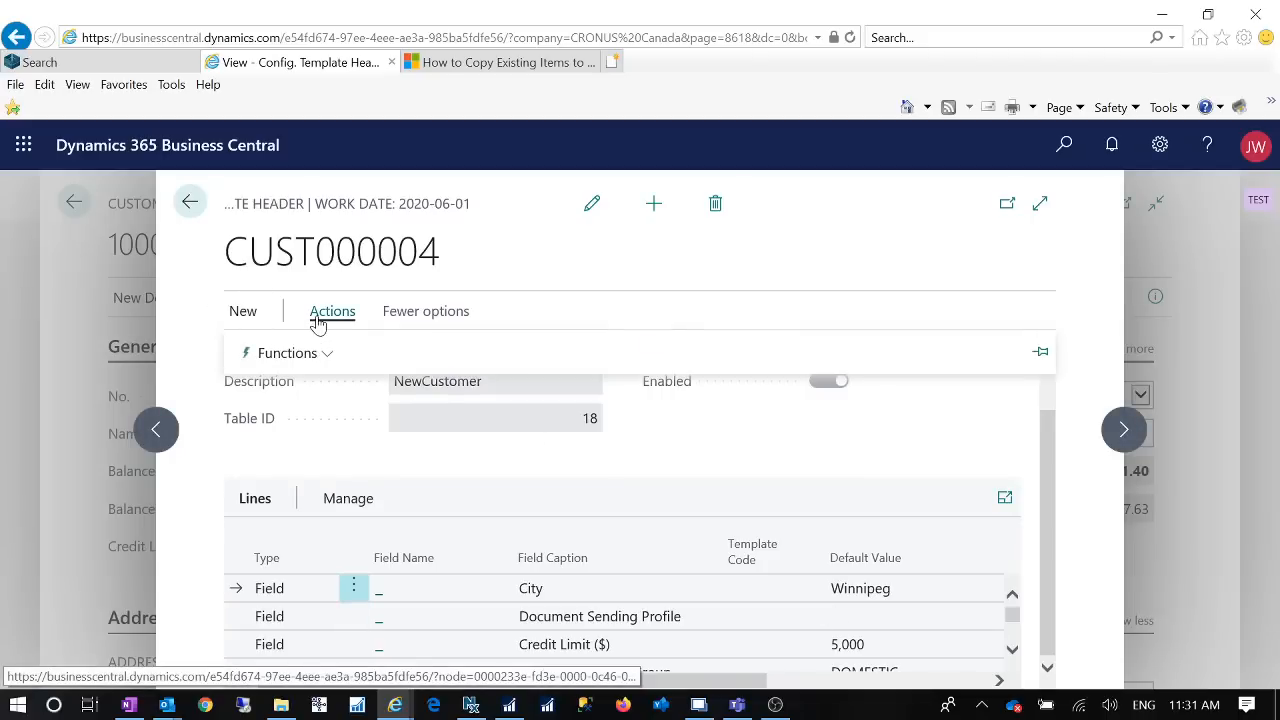
pyautogui.click(327, 355)
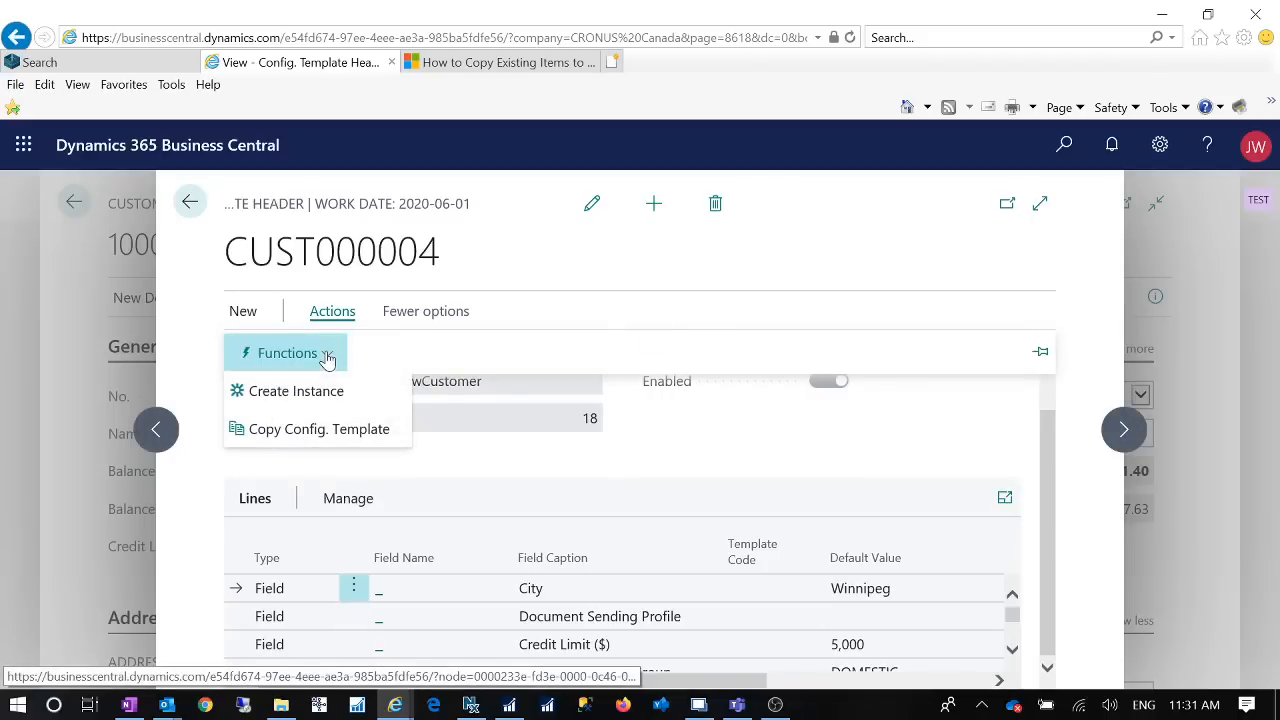
pyautogui.click(320, 393)
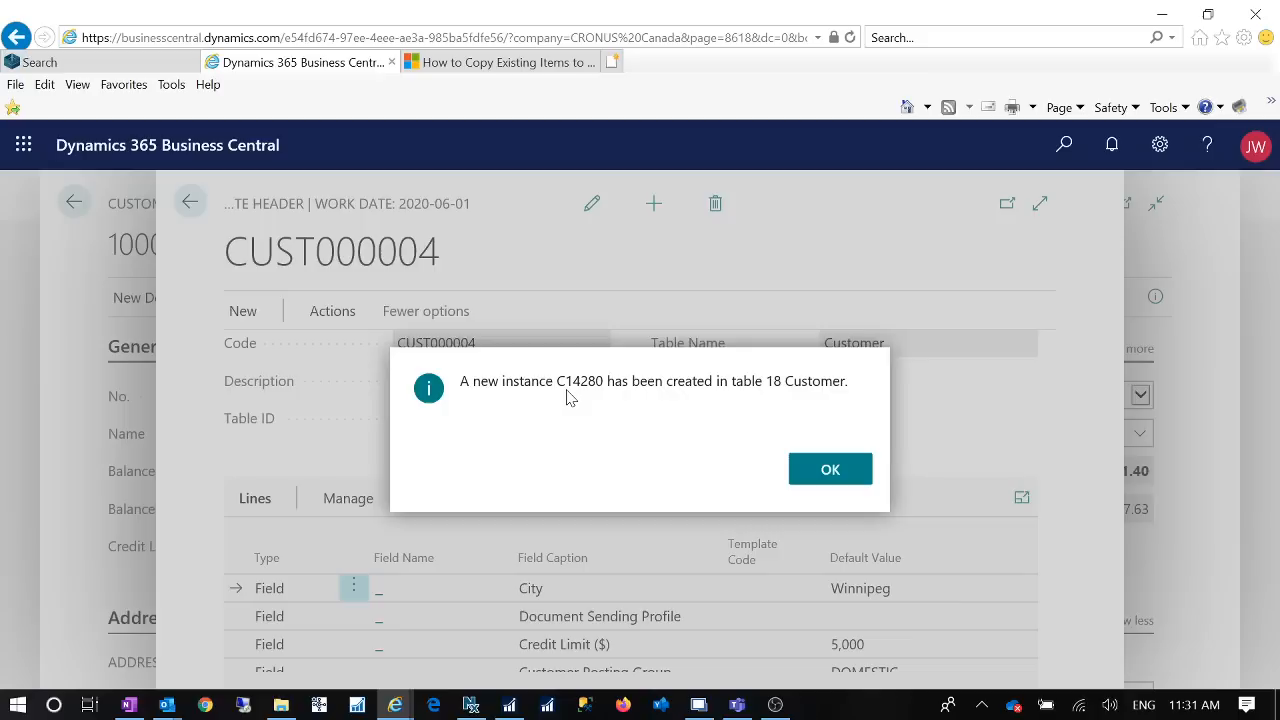
pyautogui.click(852, 476)
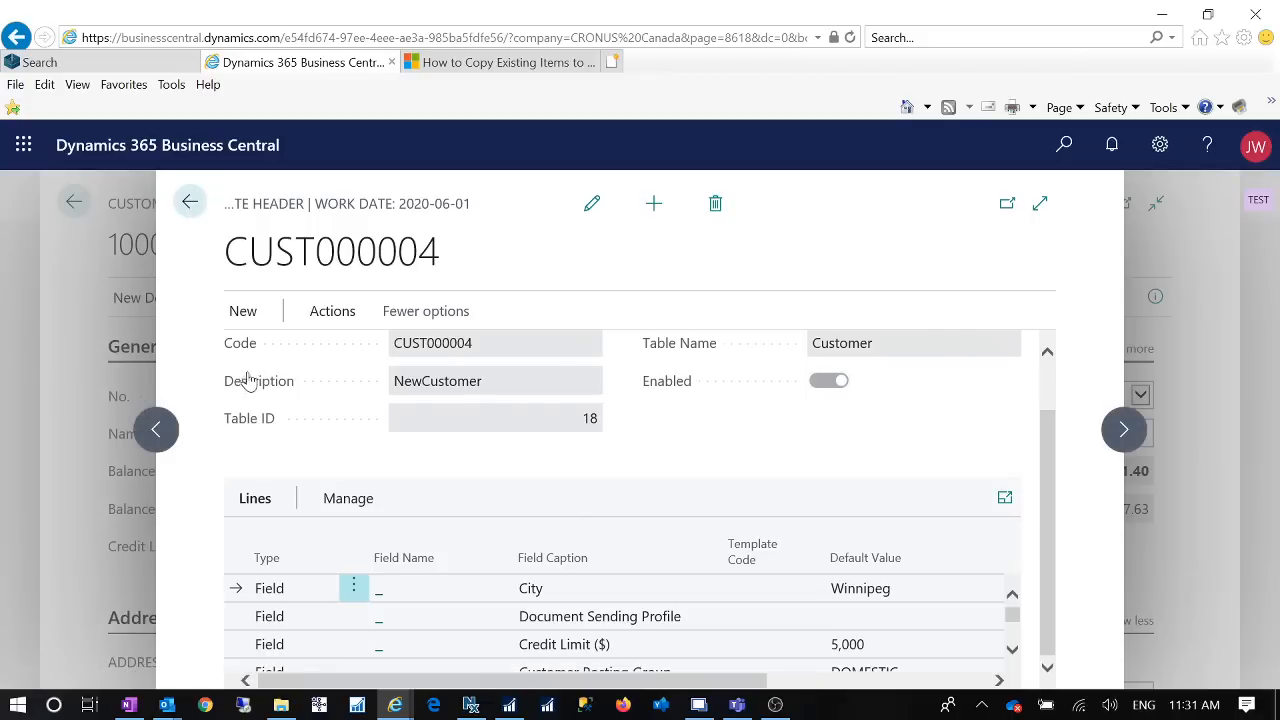
pyautogui.click(245, 310)
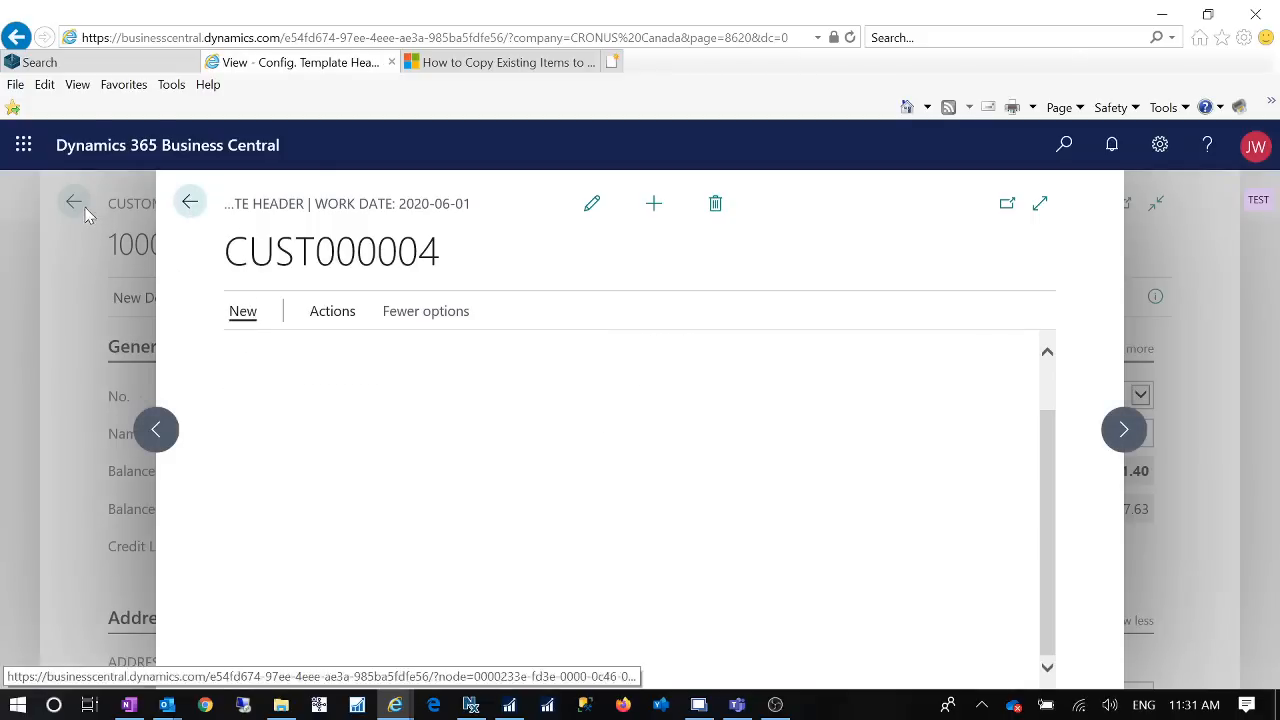
# Step: Return from the configuration template to the Customers list and sort it by No. in descending order
pyautogui.click(78, 206)
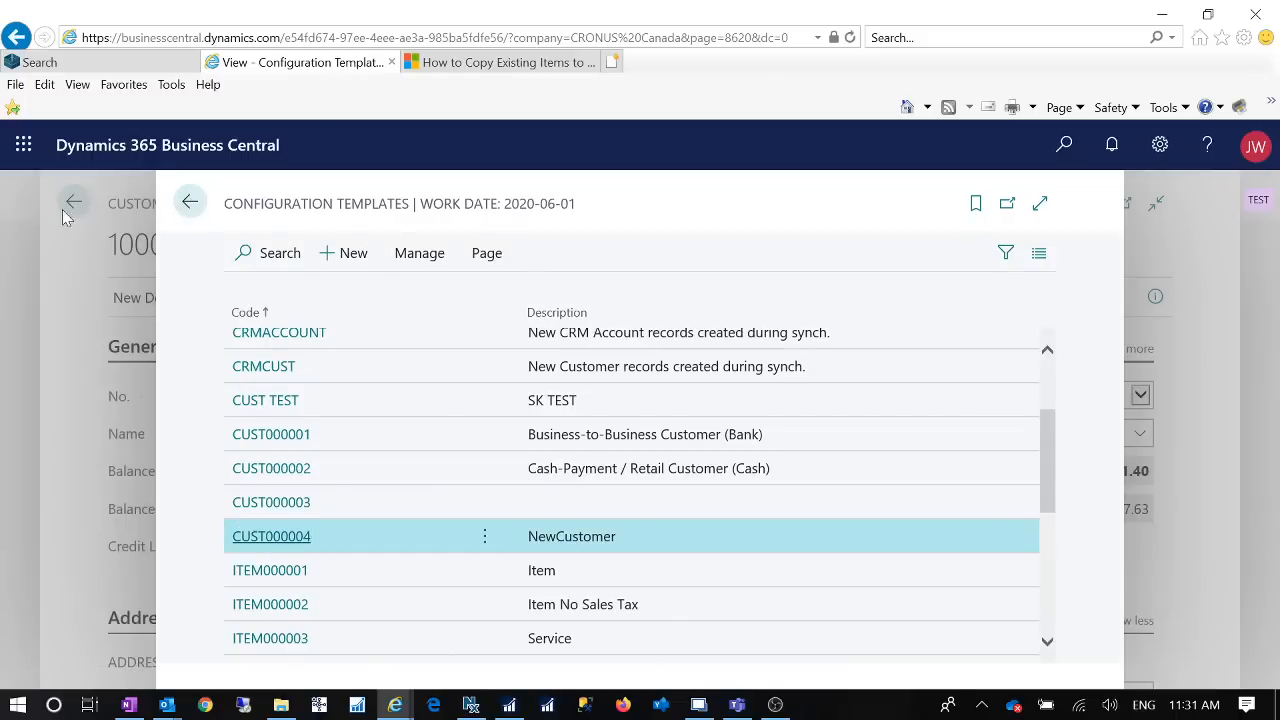
pyautogui.click(73, 208)
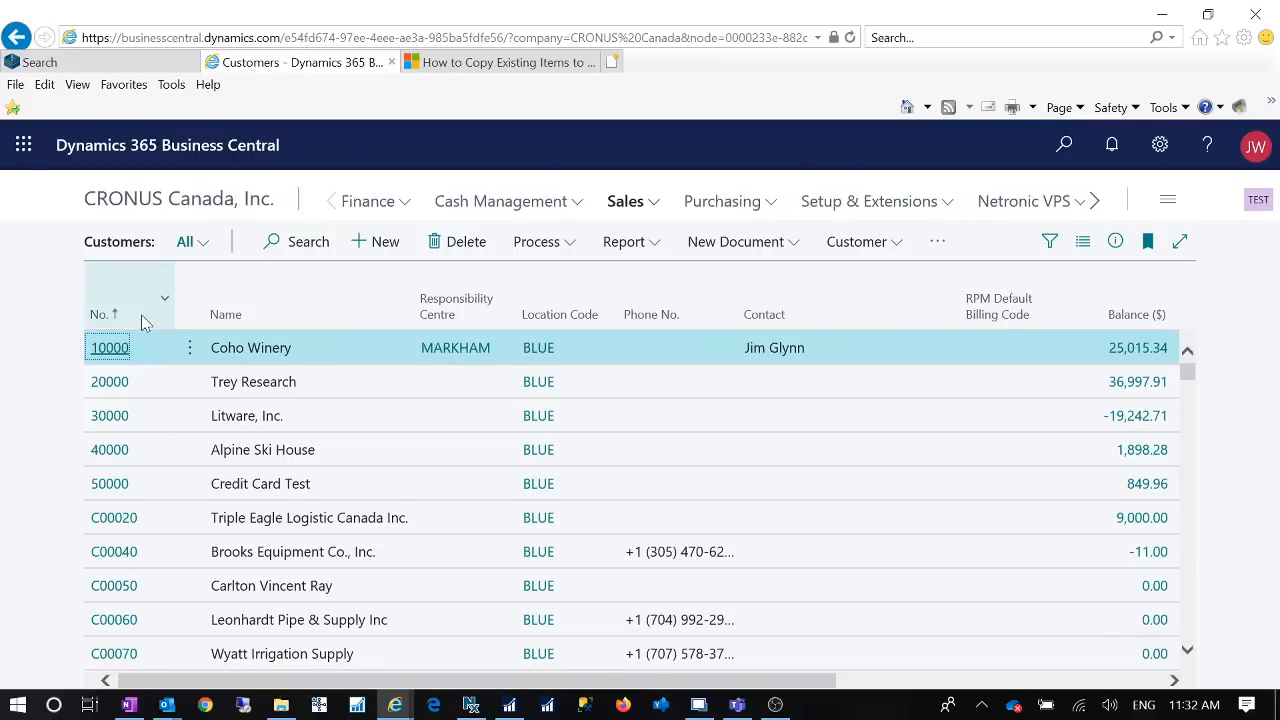
pyautogui.click(167, 315)
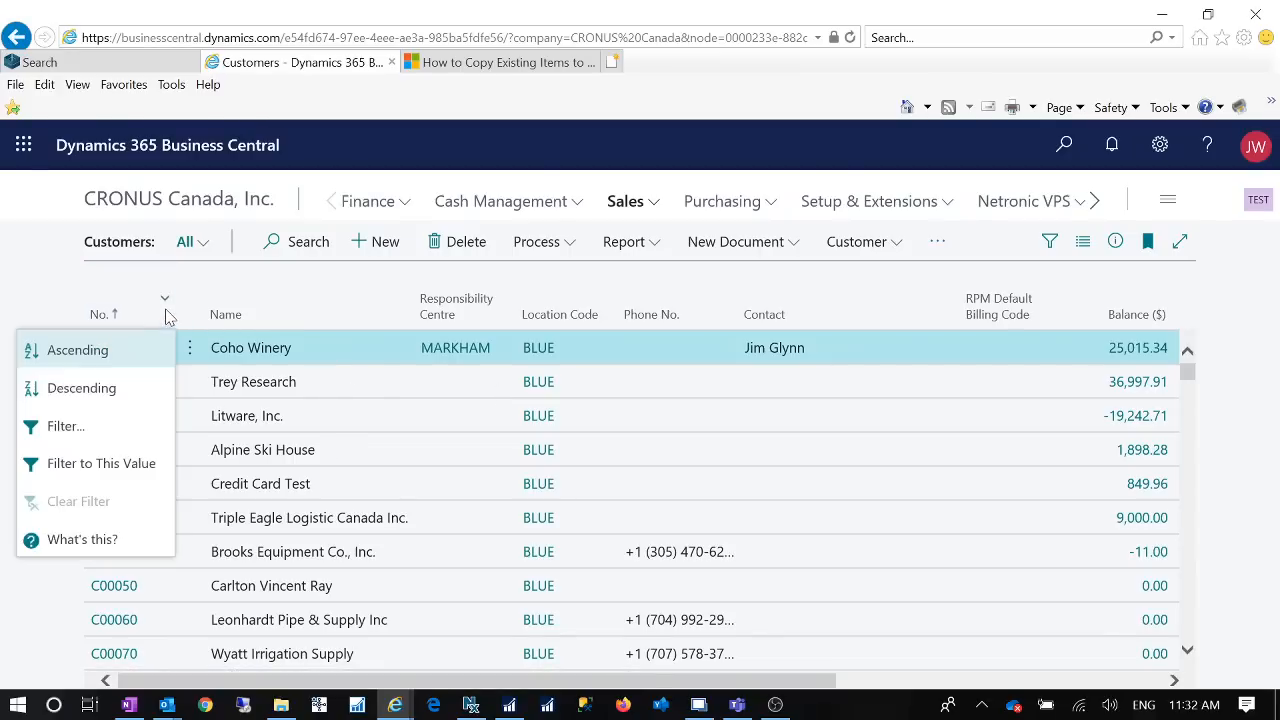
pyautogui.click(121, 386)
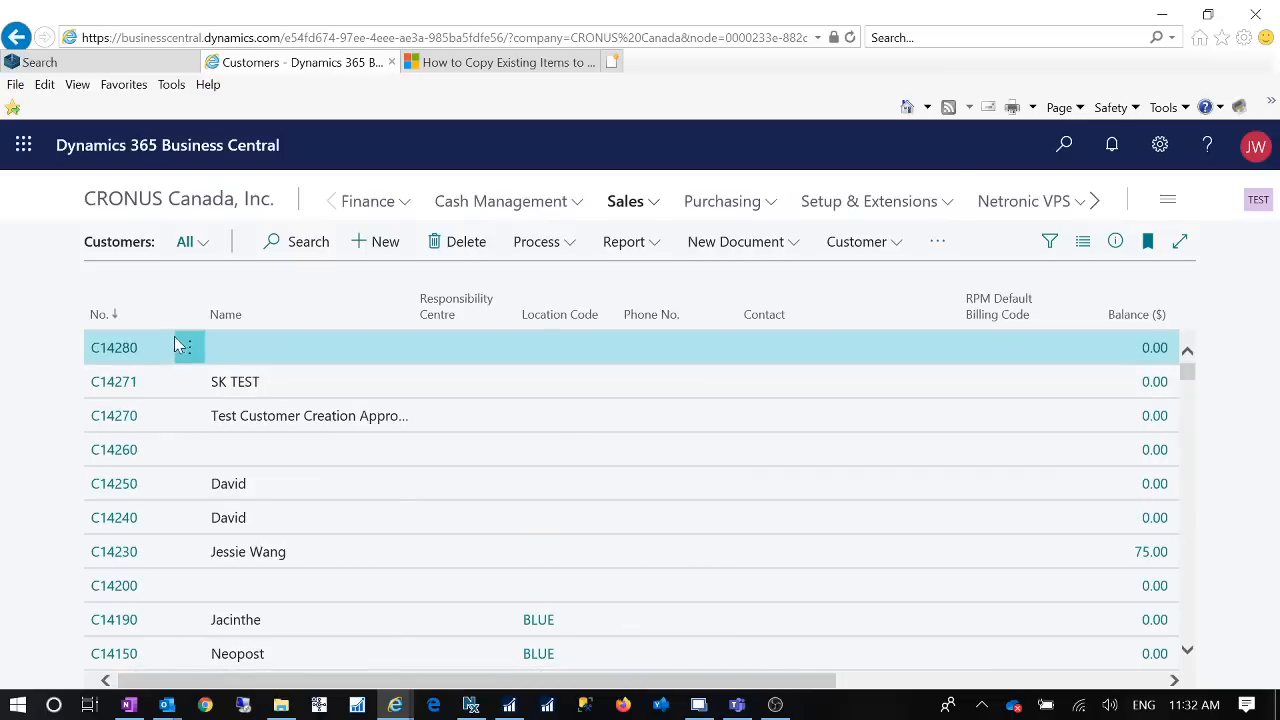
# Step: Open the card of the first customer in the sorted list and review its address, invoicing, payment and special price fields
pyautogui.click(120, 352)
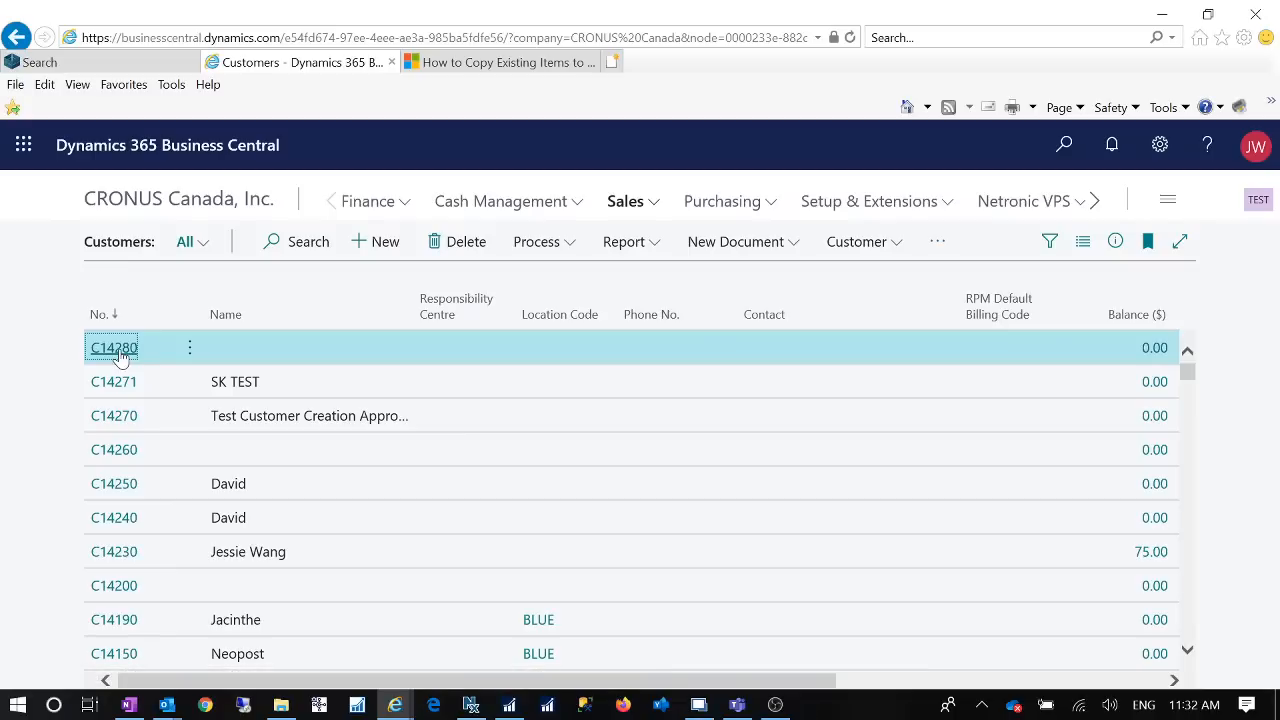
pyautogui.click(117, 350)
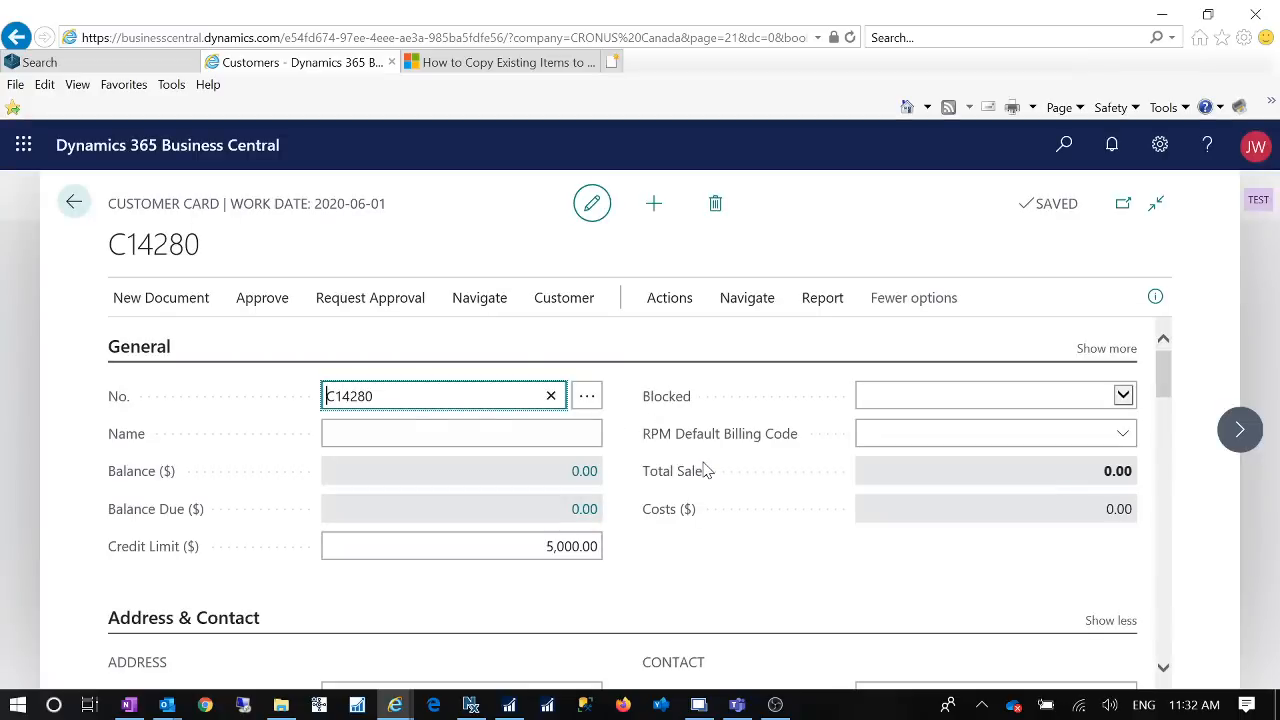
pyautogui.scroll(-3, 676, 470)
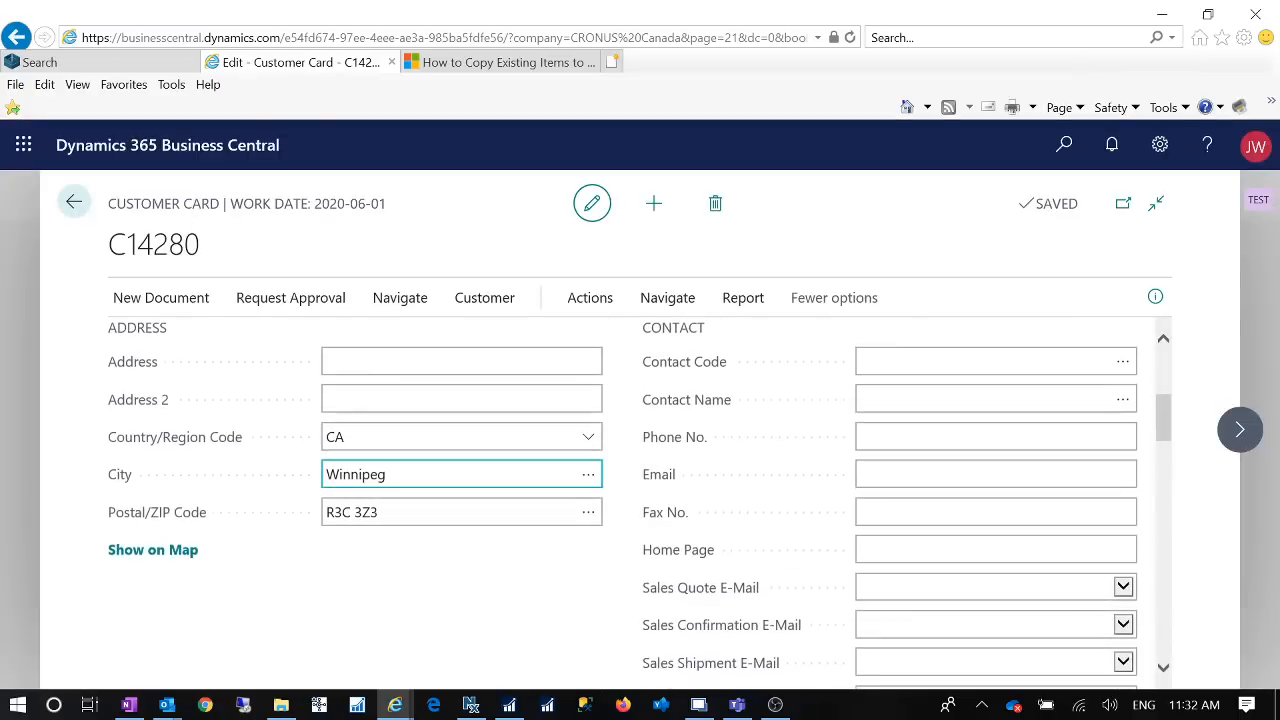
pyautogui.scroll(-10, 534, 469)
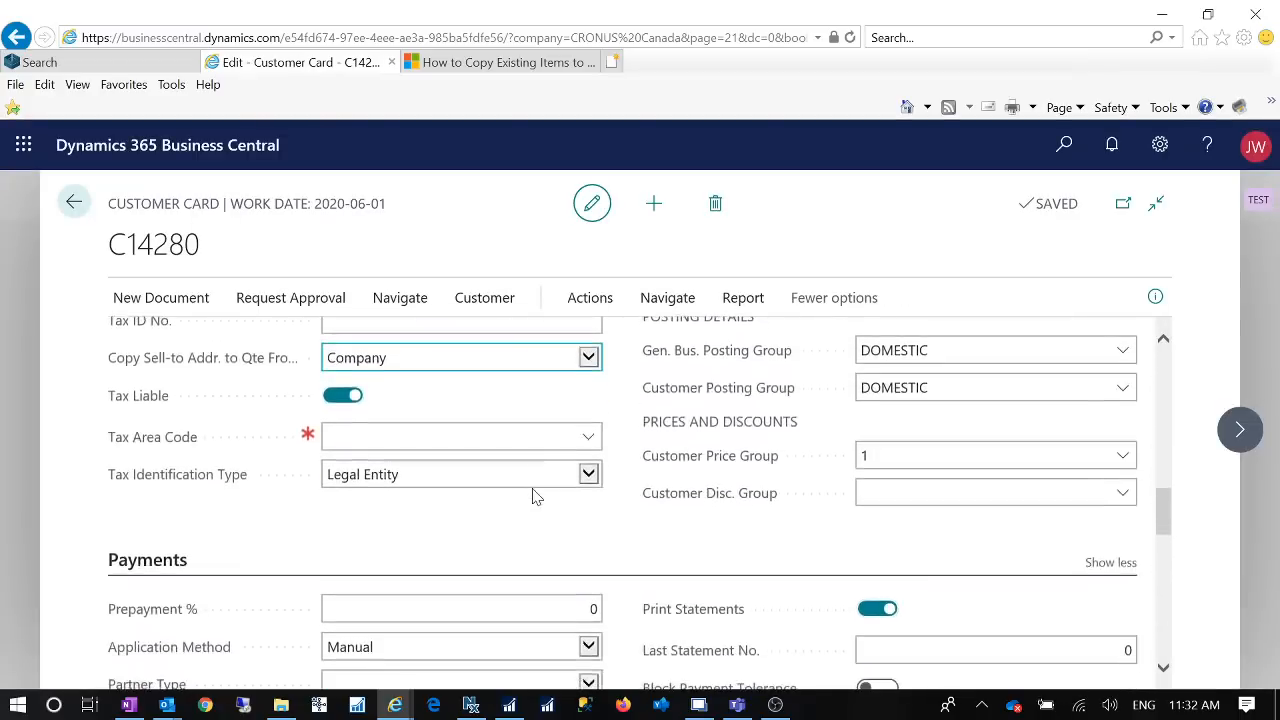
pyautogui.scroll(-5, 534, 497)
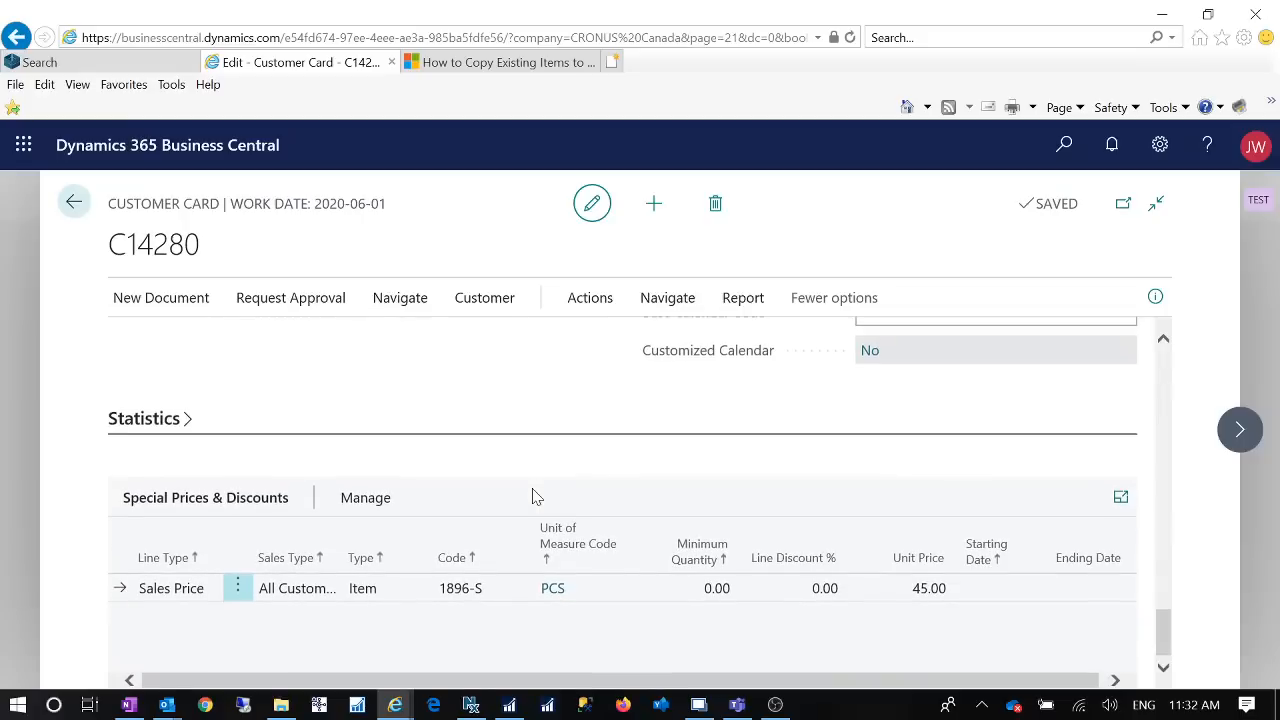
pyautogui.scroll(3, 534, 497)
pyautogui.scroll(10, 536, 499)
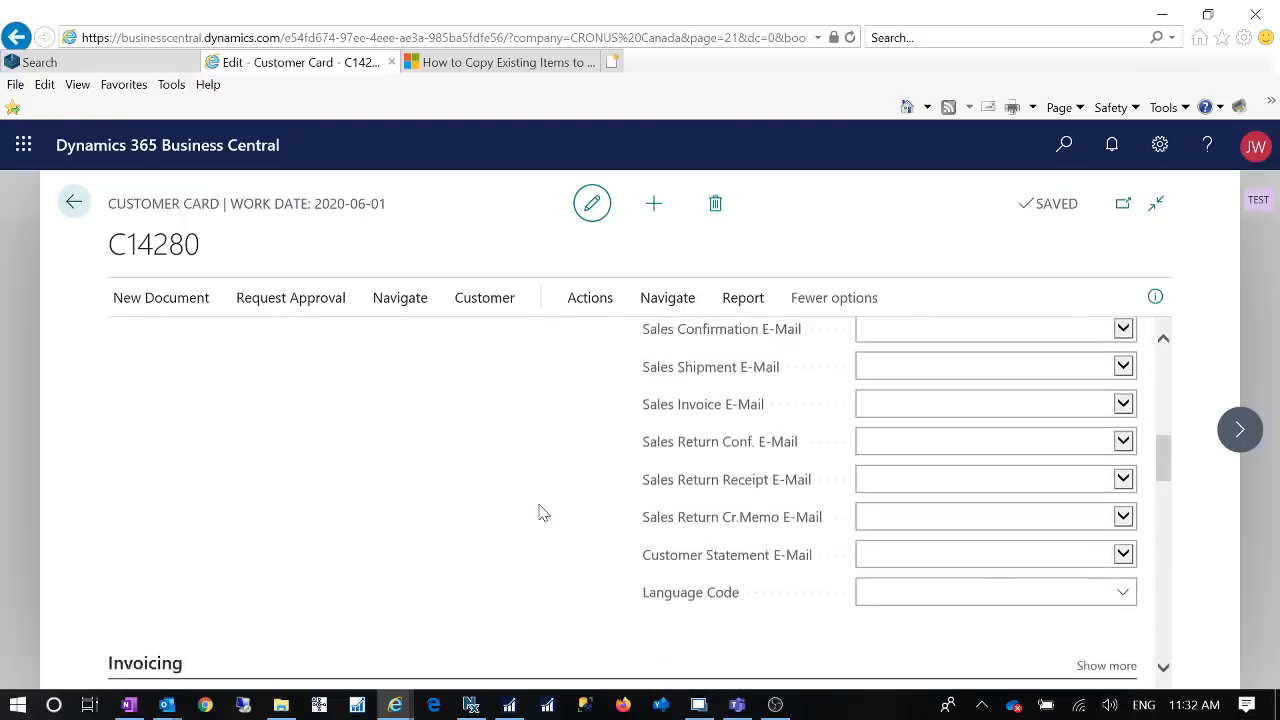
pyautogui.scroll(3, 538, 502)
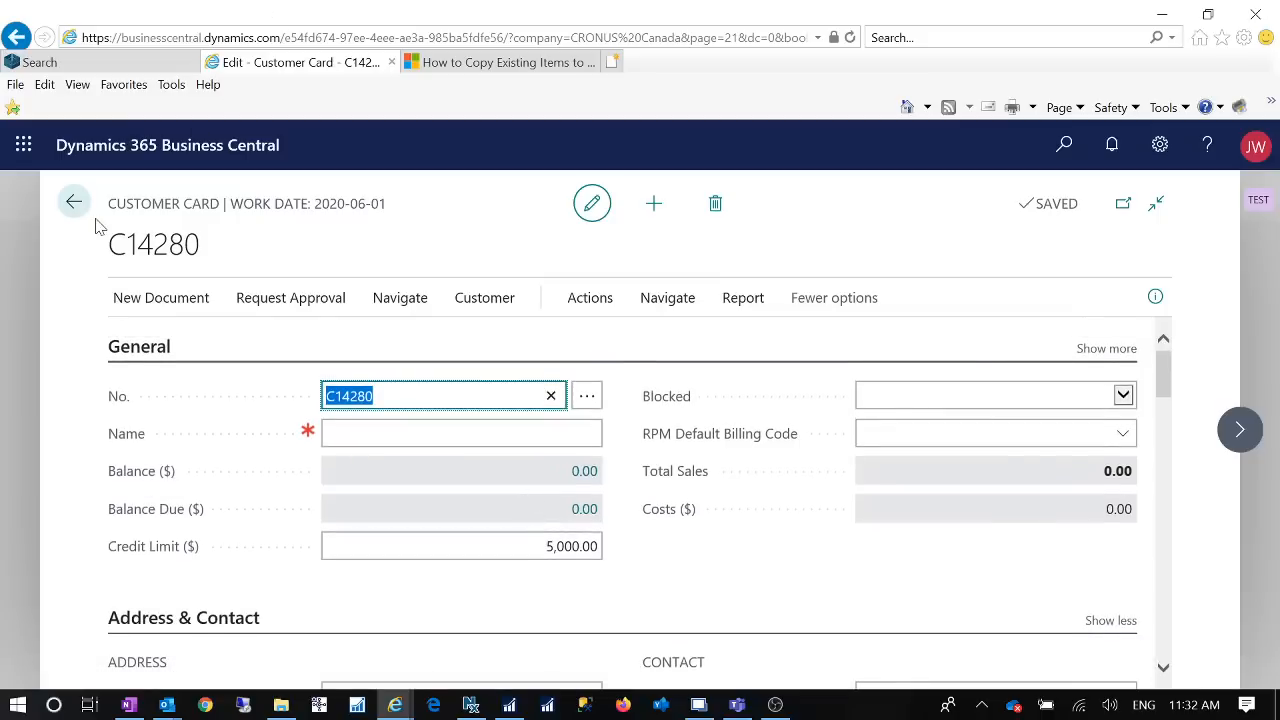